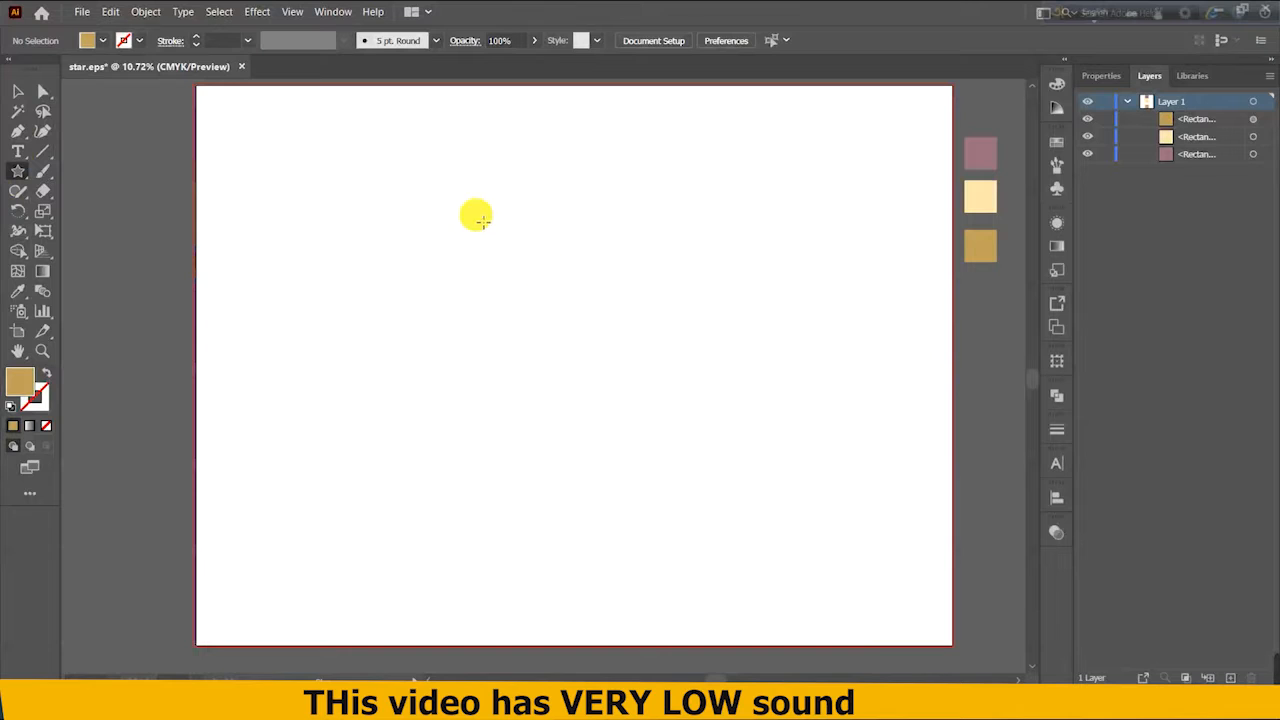
# Draw a large gold five-pointed star and move it to the middle of the artboard.
pyautogui.moveTo(414, 190); pyautogui.dragTo(519, 367)
pyautogui.click(17, 93)
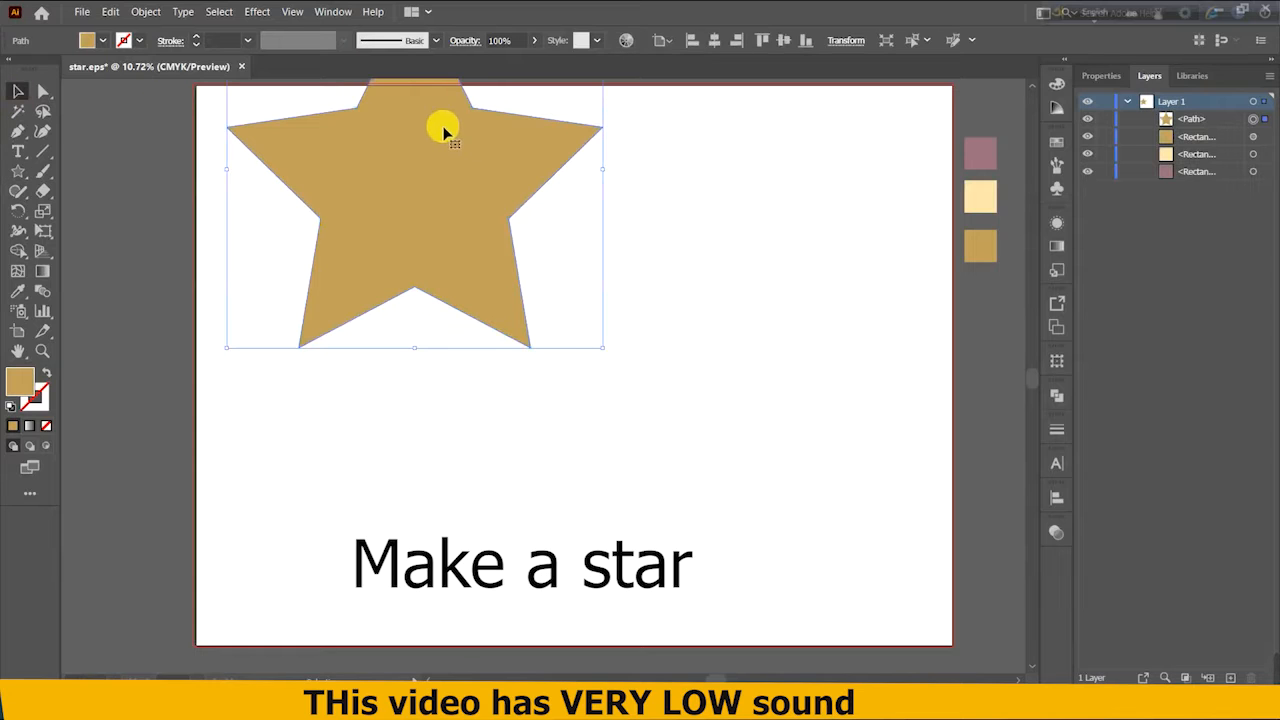
pyautogui.moveTo(440, 127); pyautogui.dragTo(582, 299)
pyautogui.click(831, 357)
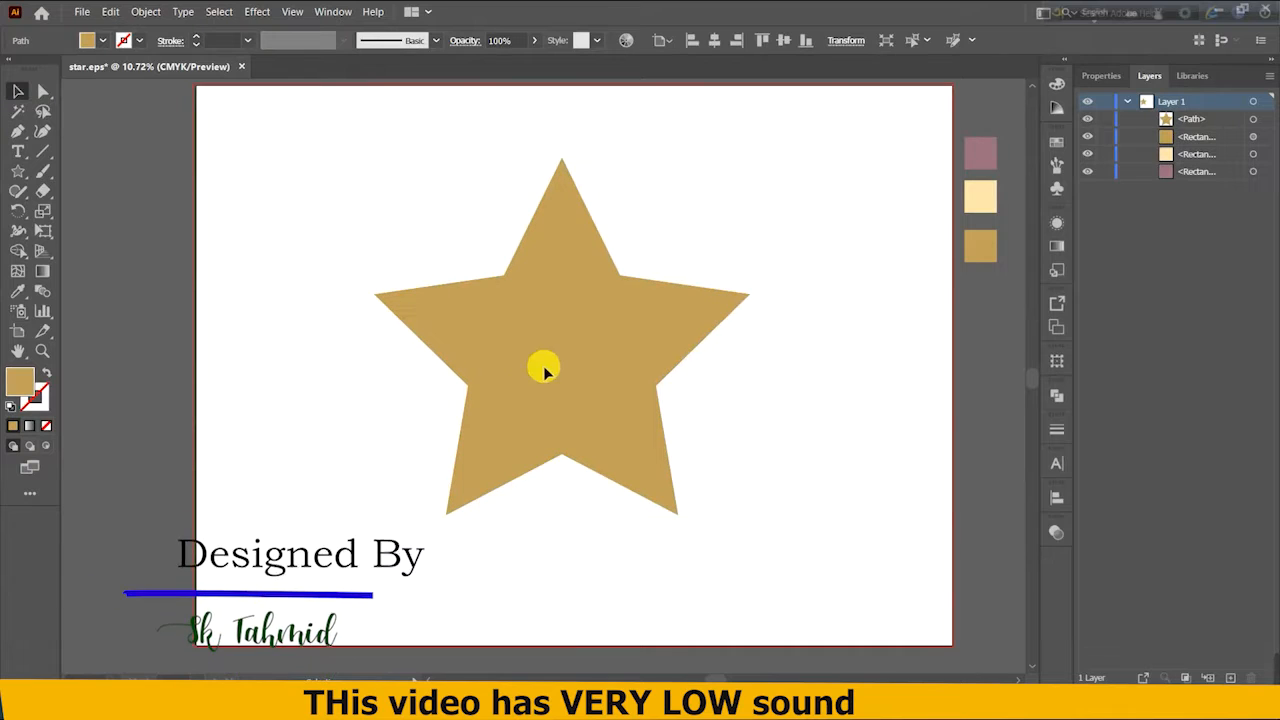
pyautogui.moveTo(571, 346); pyautogui.dragTo(572, 288)
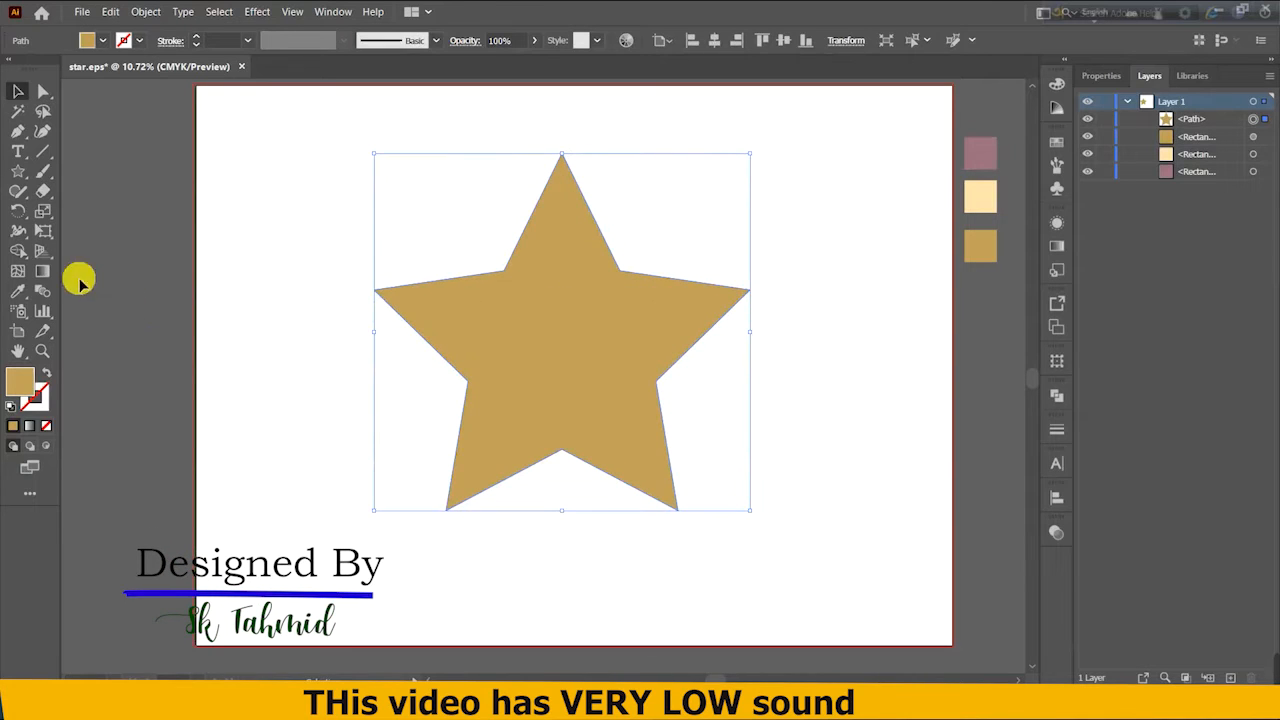
# Draw a small gold star near the artboard's upper-left corner, beside the large star.
pyautogui.click(16, 170)
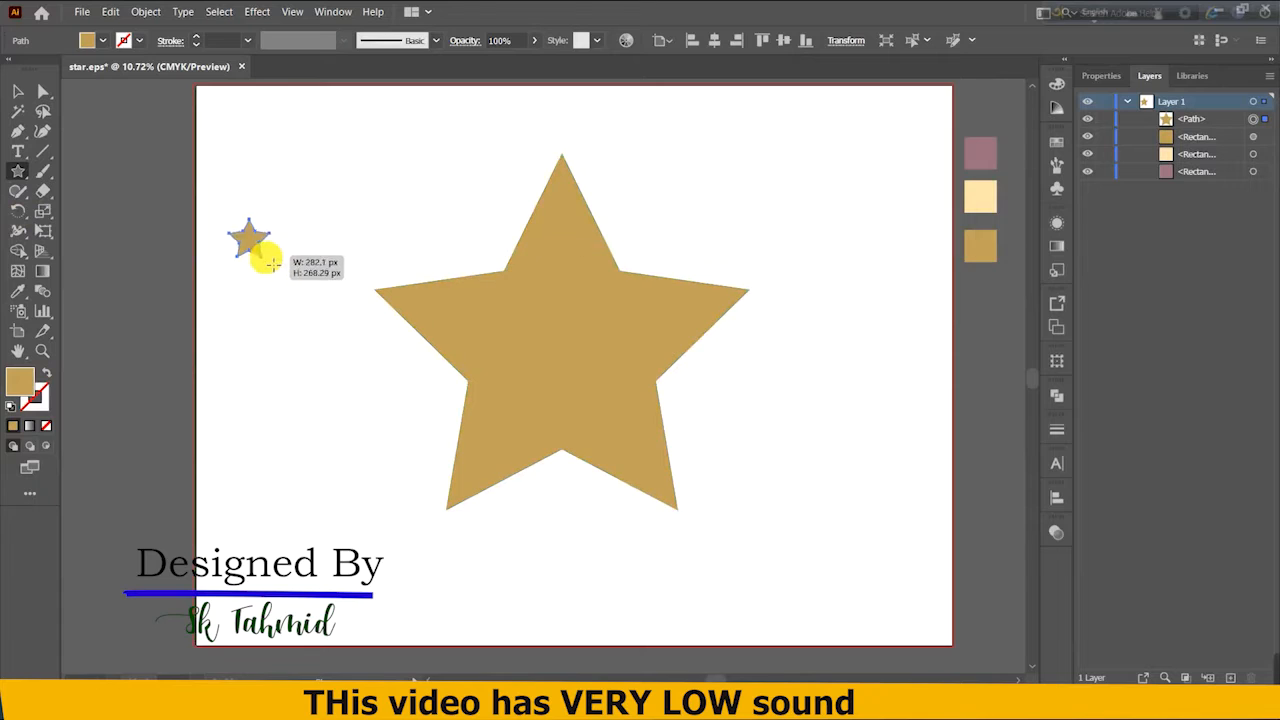
pyautogui.moveTo(251, 240); pyautogui.dragTo(272, 266)
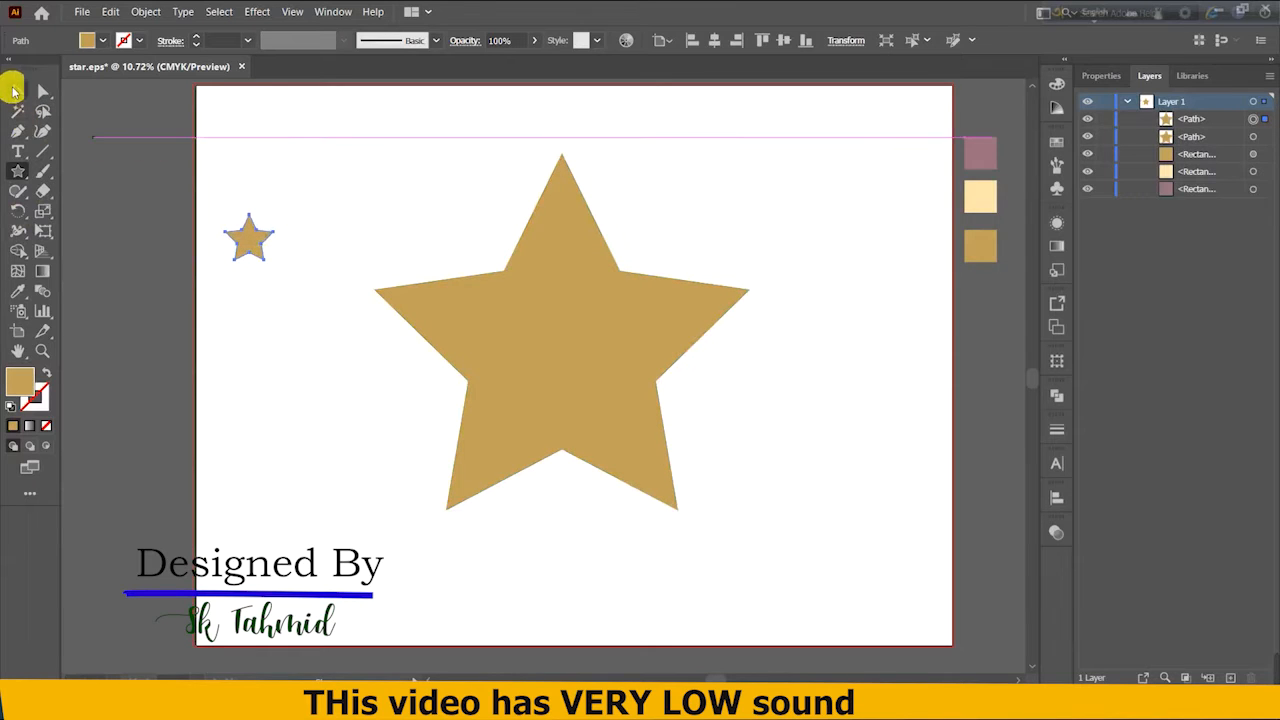
pyautogui.click(16, 91)
# Change the large star's fill to near-black.
pyautogui.click(553, 250)
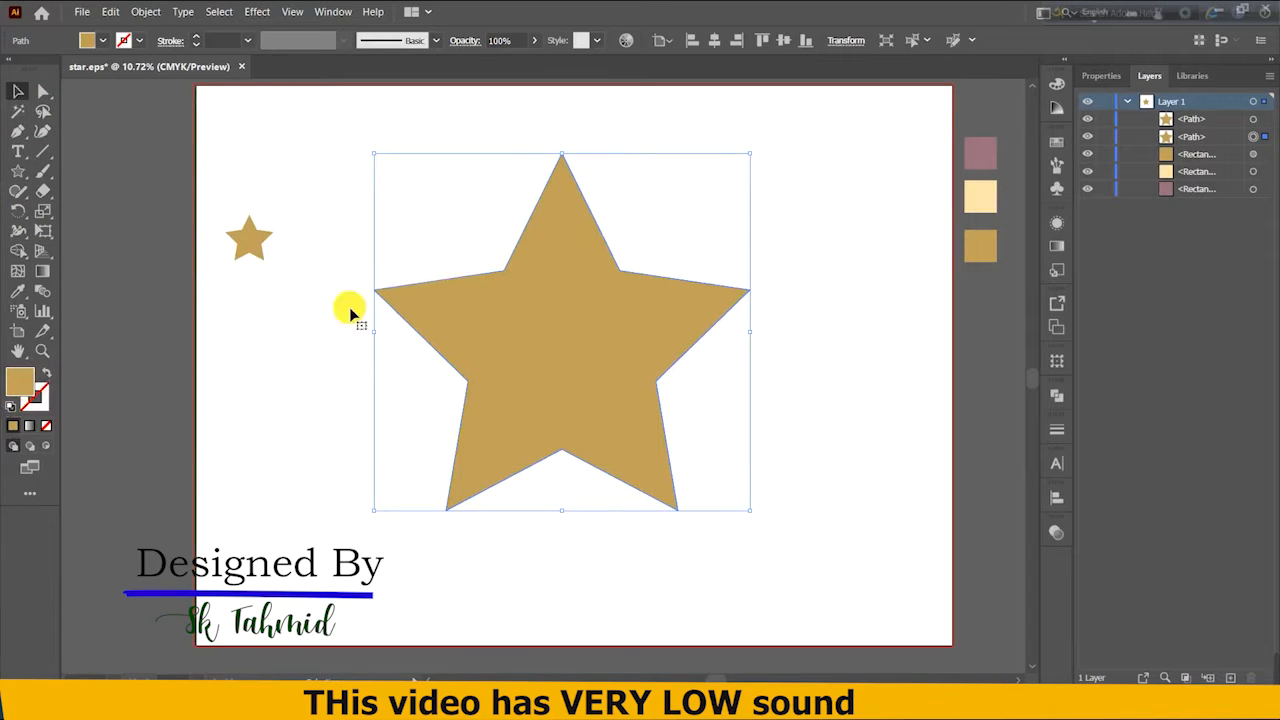
pyautogui.doubleClick(21, 390)
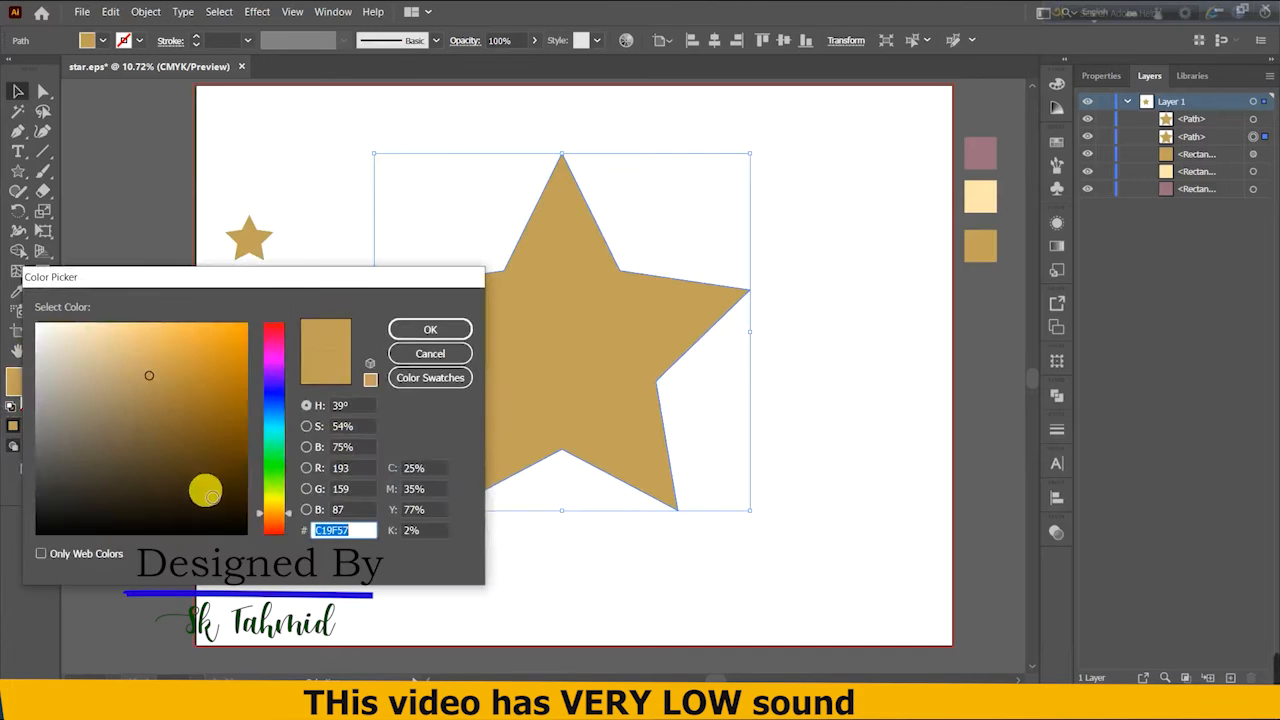
pyautogui.click(191, 529)
pyautogui.click(445, 331)
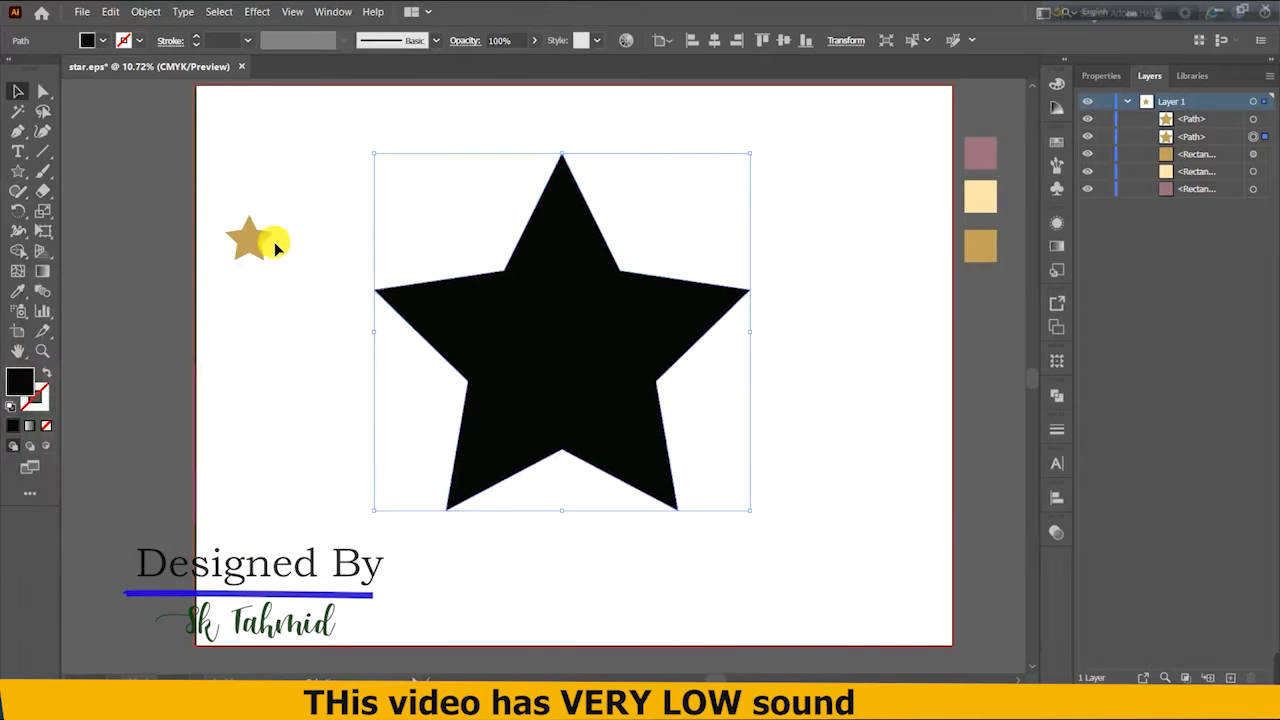
# Copy the large star's black fill onto the small star with the Eyedropper tool.
pyautogui.click(262, 240)
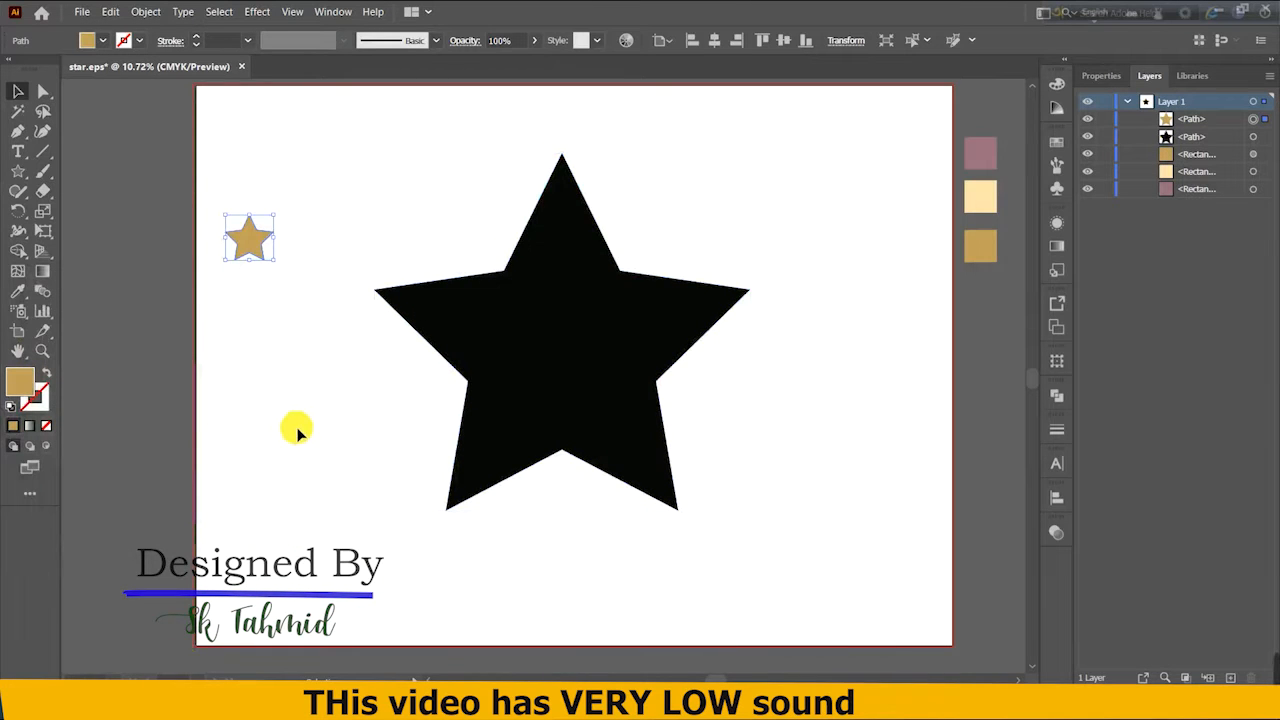
pyautogui.press('i')
pyautogui.click(505, 360)
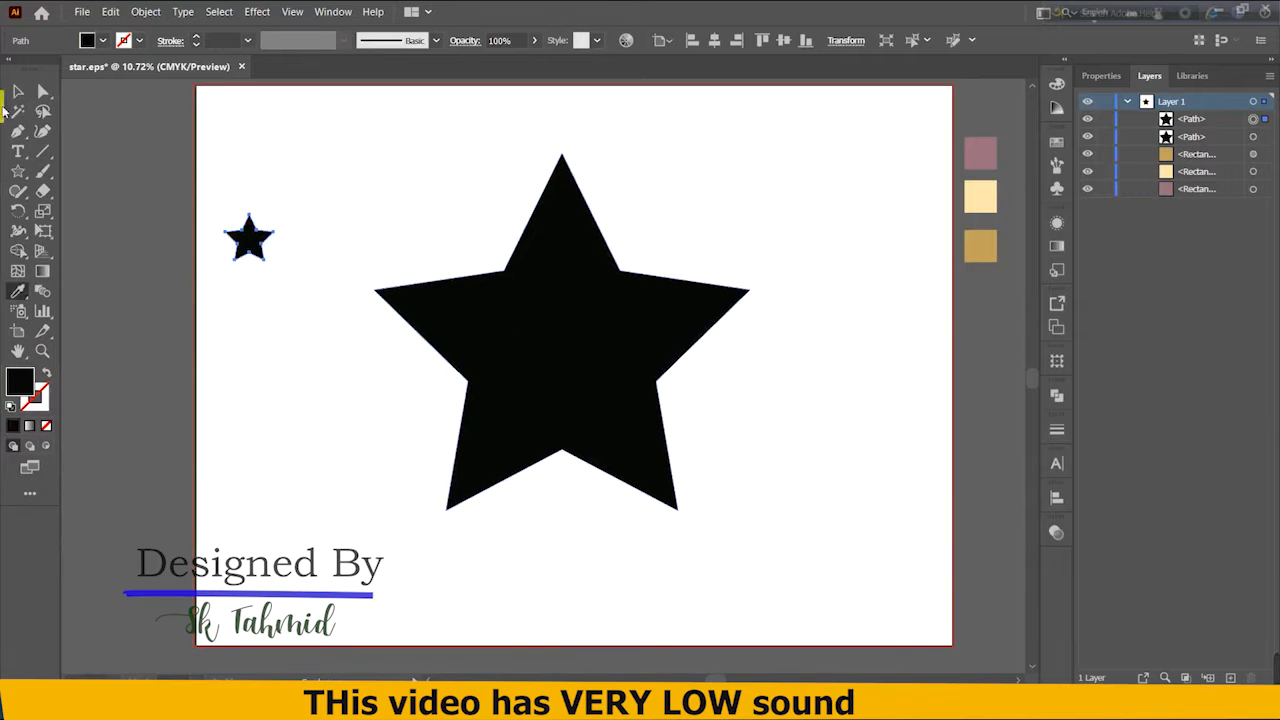
pyautogui.click(17, 92)
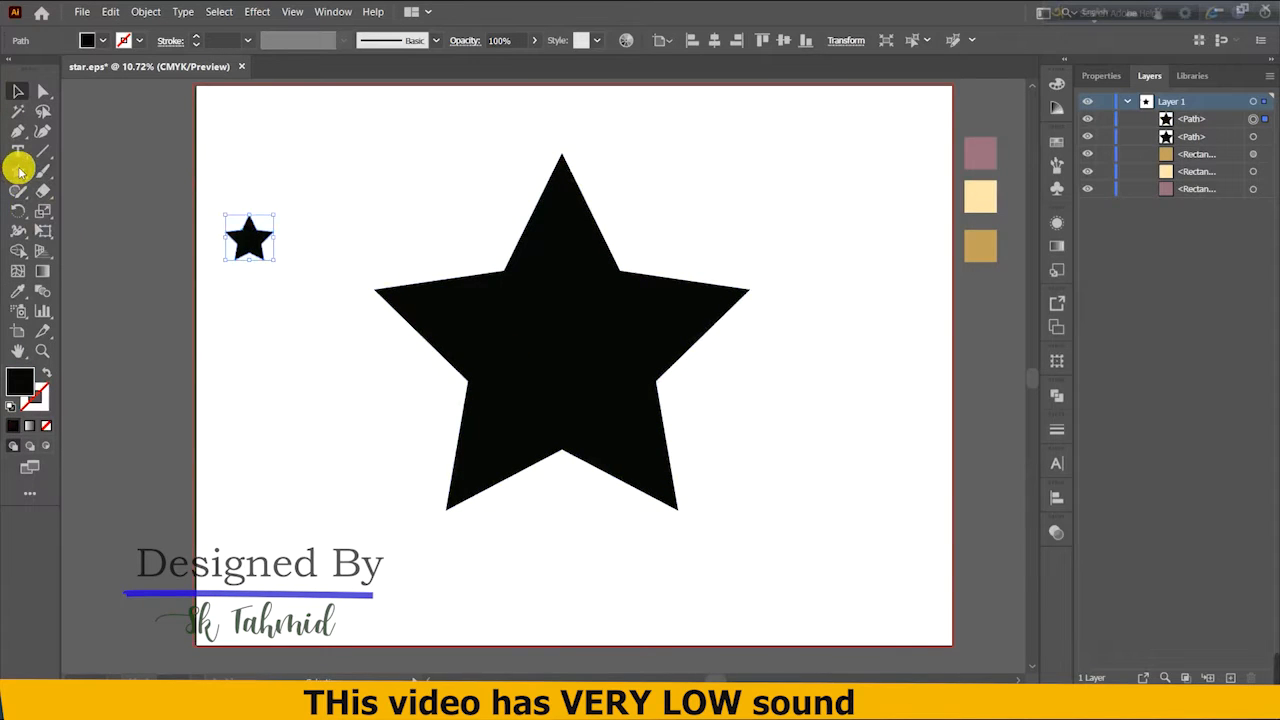
# Draw a black circle slightly larger than the small star and place it just below that star.
pyautogui.moveTo(19, 172); pyautogui.dragTo(90, 209)
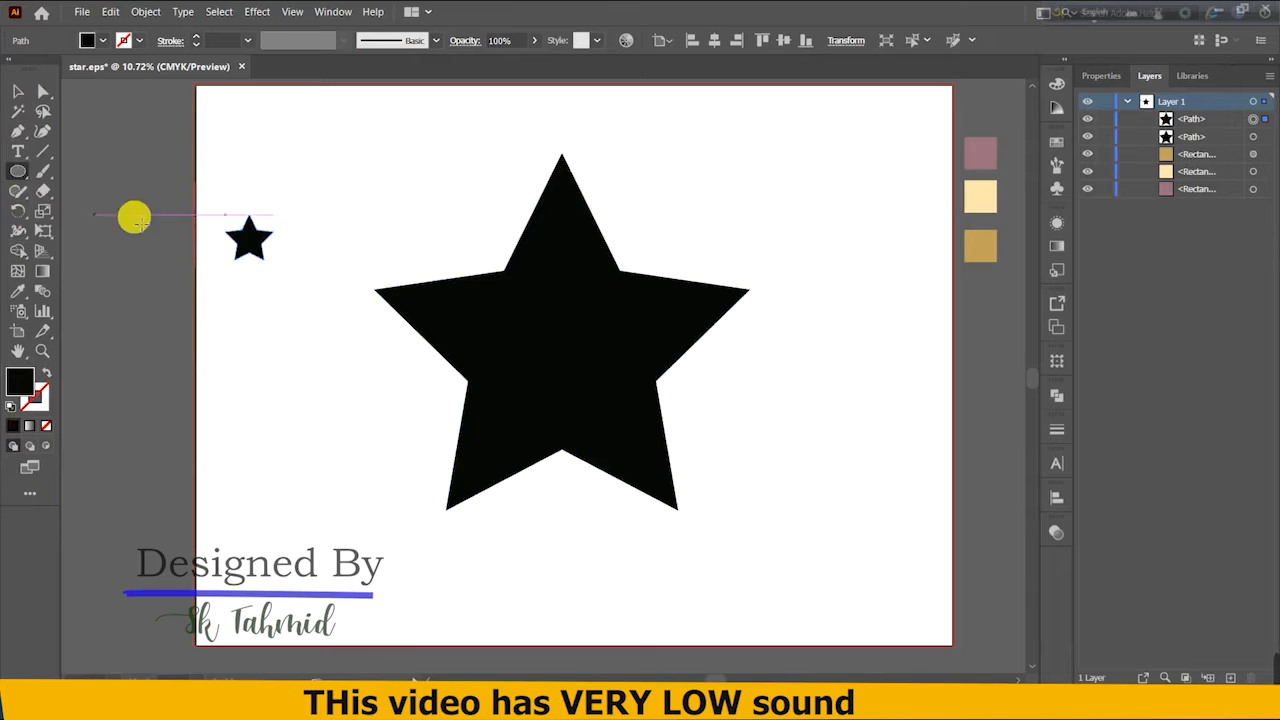
pyautogui.moveTo(207, 224); pyautogui.dragTo(256, 293)
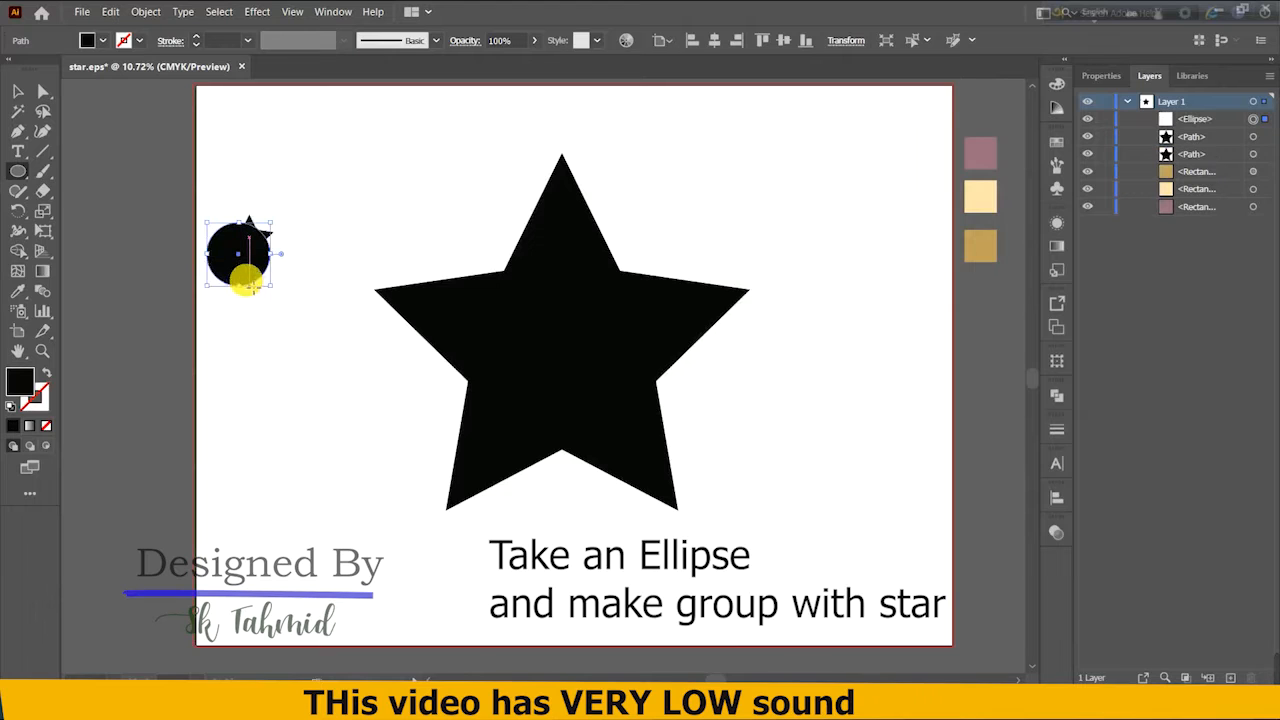
pyautogui.click(15, 92)
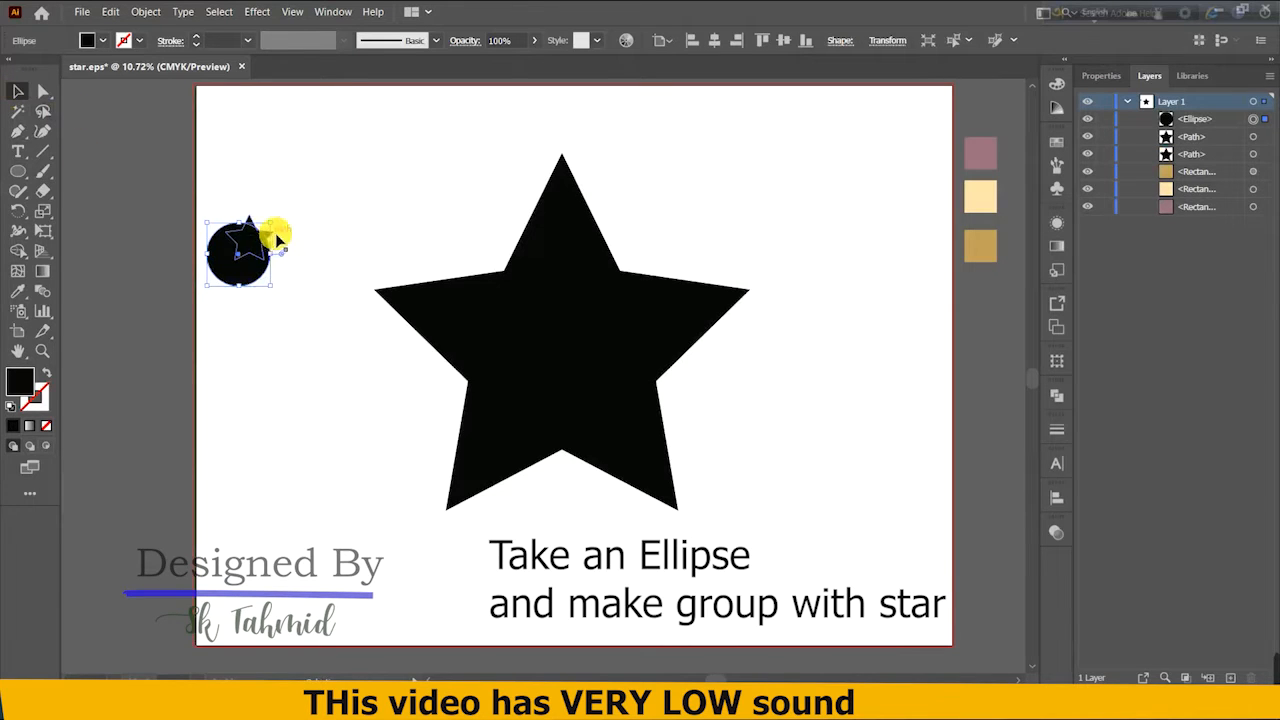
pyautogui.moveTo(229, 251); pyautogui.dragTo(245, 304)
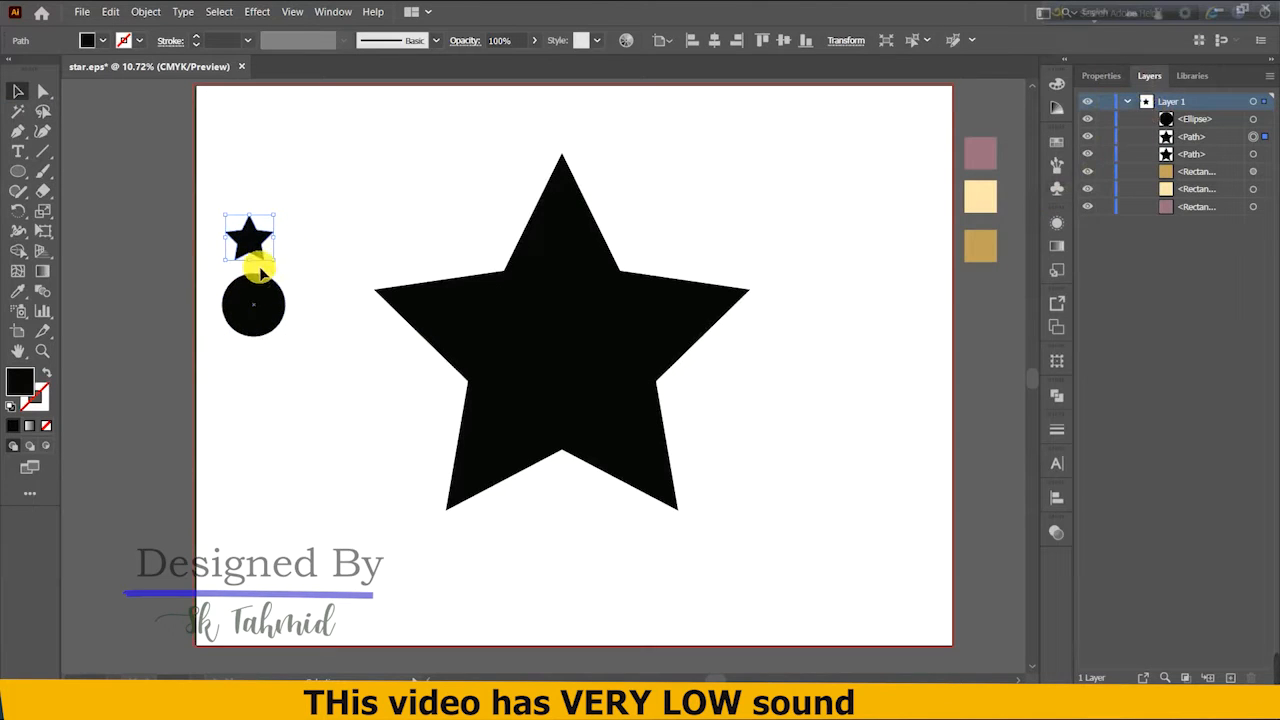
# Bring the small star in front of the circle in the stacking order and fill it with white FFFFFF.
pyautogui.click(1215, 134)
pyautogui.moveTo(1127, 139); pyautogui.dragTo(1127, 110)
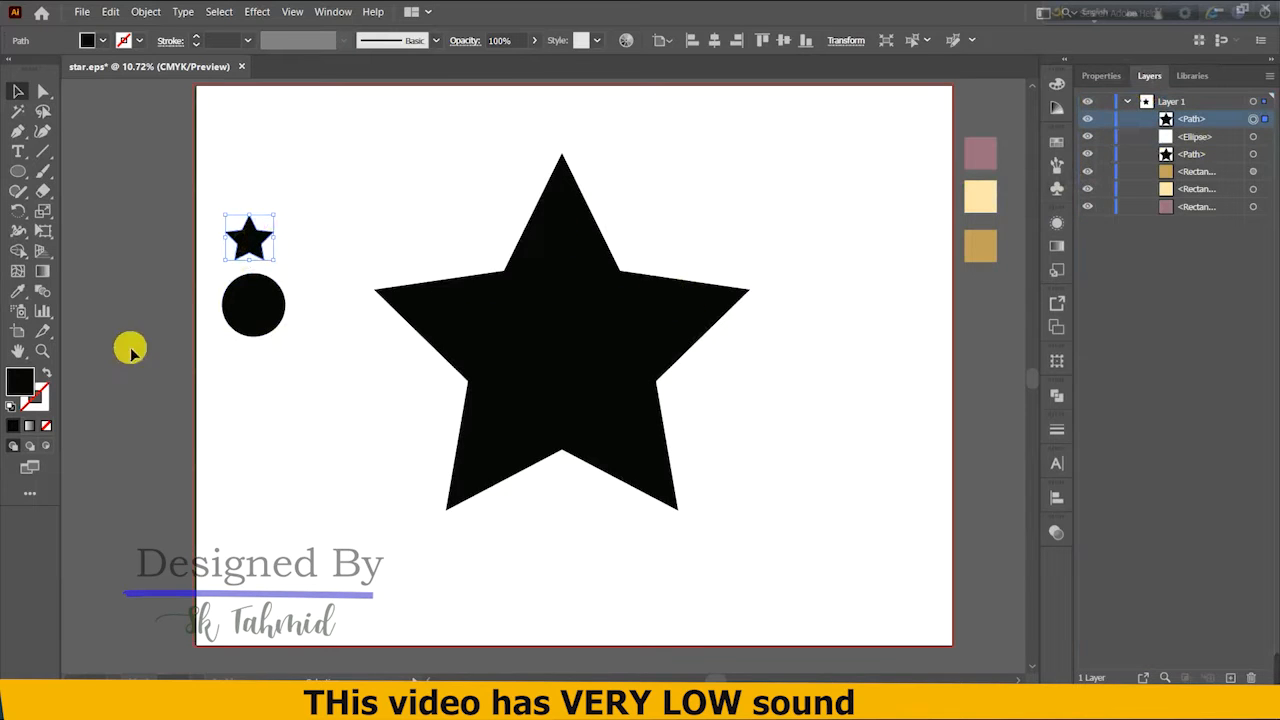
pyautogui.doubleClick(20, 385)
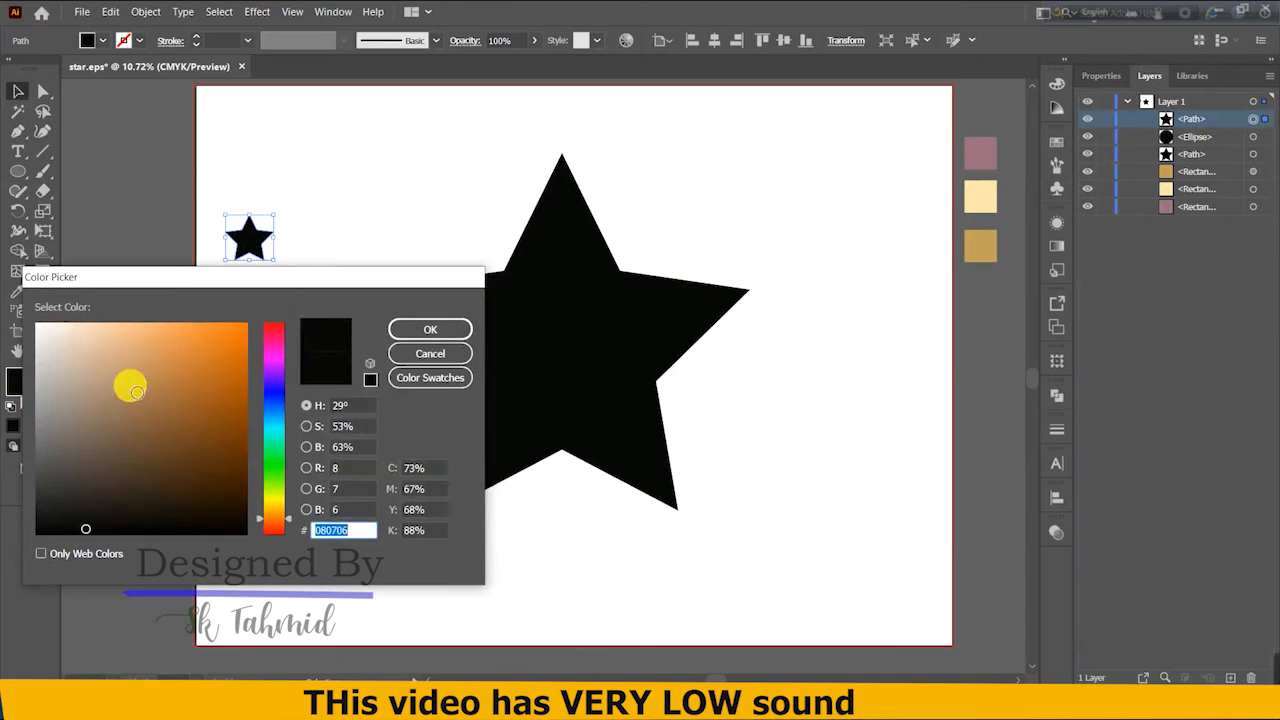
pyautogui.moveTo(95, 341); pyautogui.dragTo(30, 323)
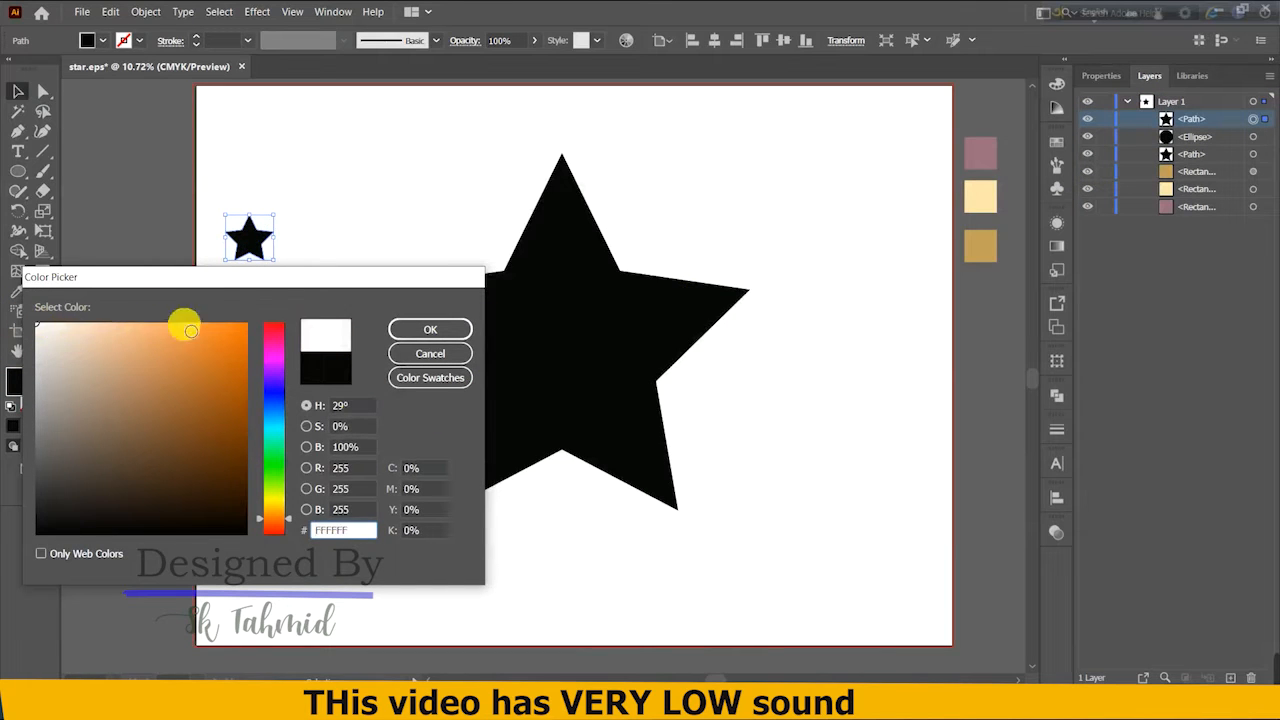
pyautogui.click(425, 328)
# Place the white star inside the black circle and align both shapes to their vertical centers.
pyautogui.moveTo(257, 262); pyautogui.dragTo(256, 300)
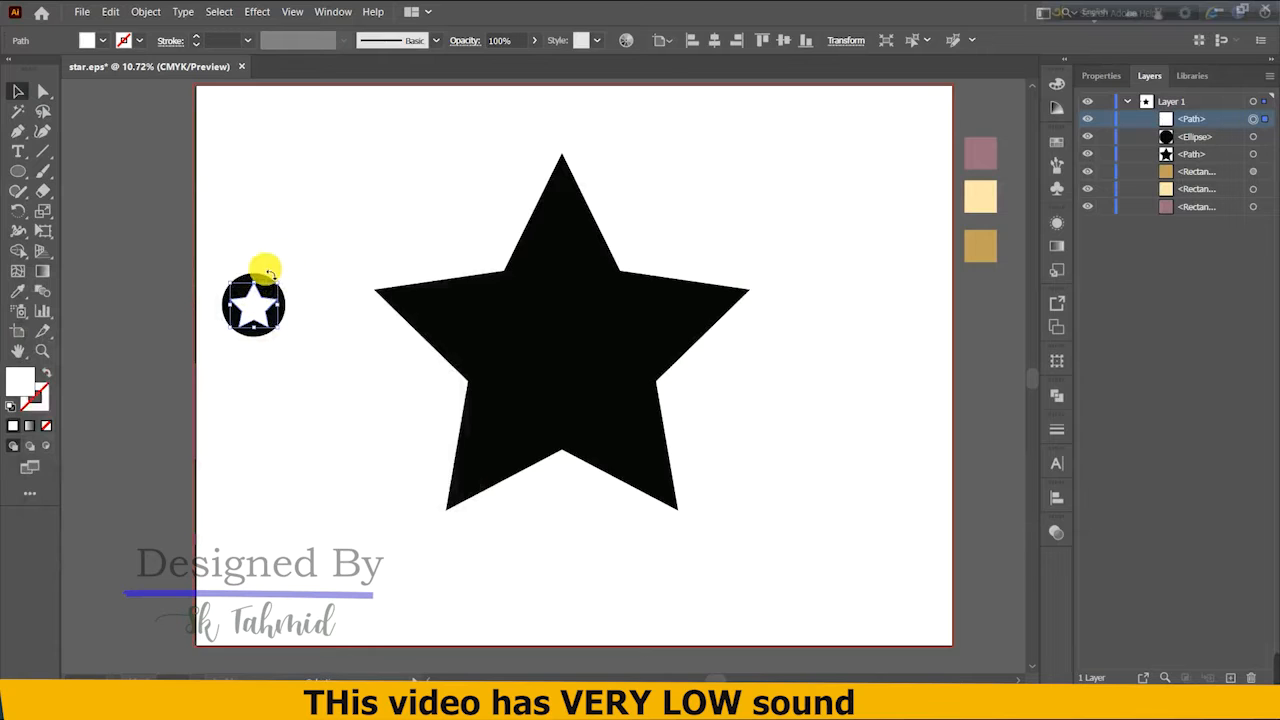
pyautogui.moveTo(292, 350); pyautogui.dragTo(294, 349)
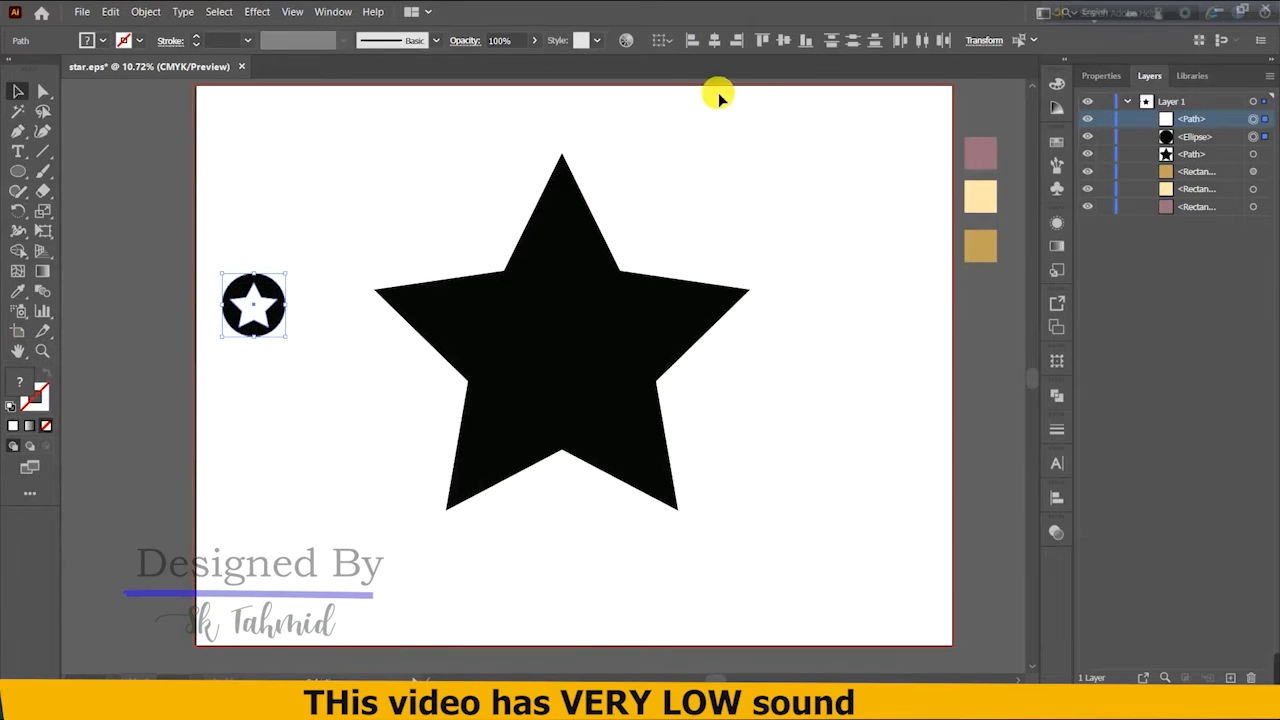
pyautogui.click(785, 43)
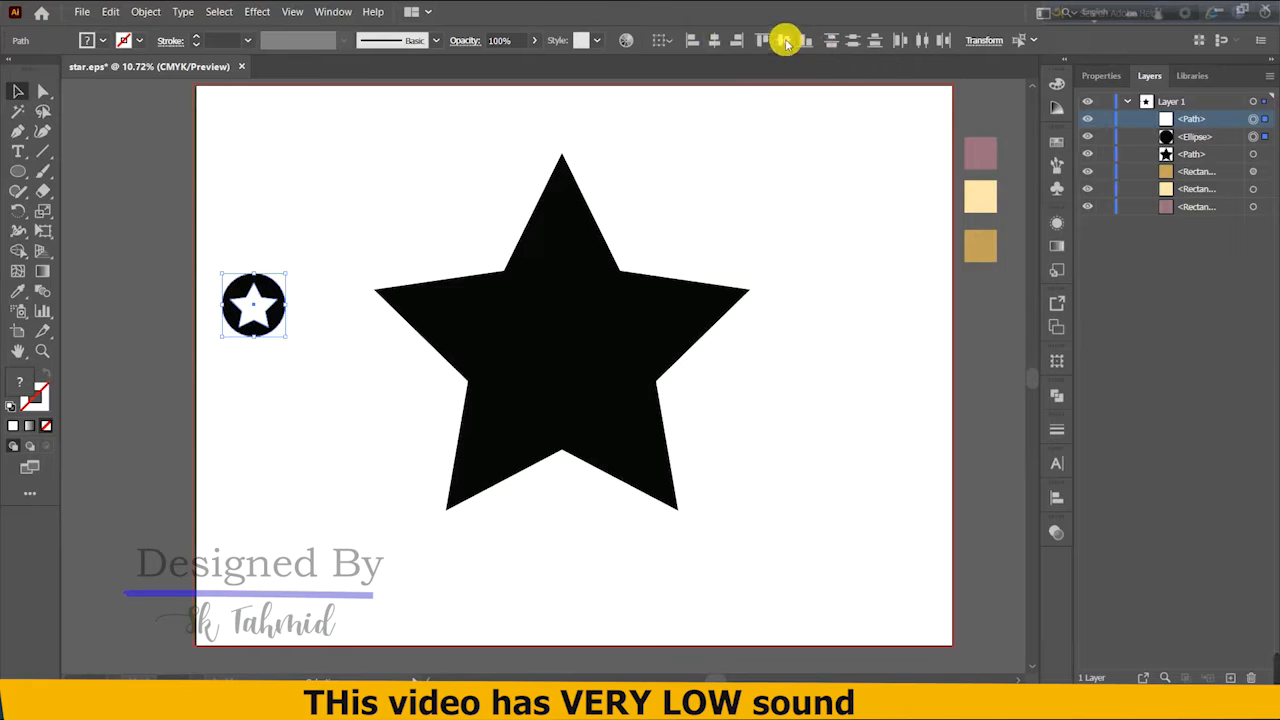
pyautogui.rightClick(253, 300)
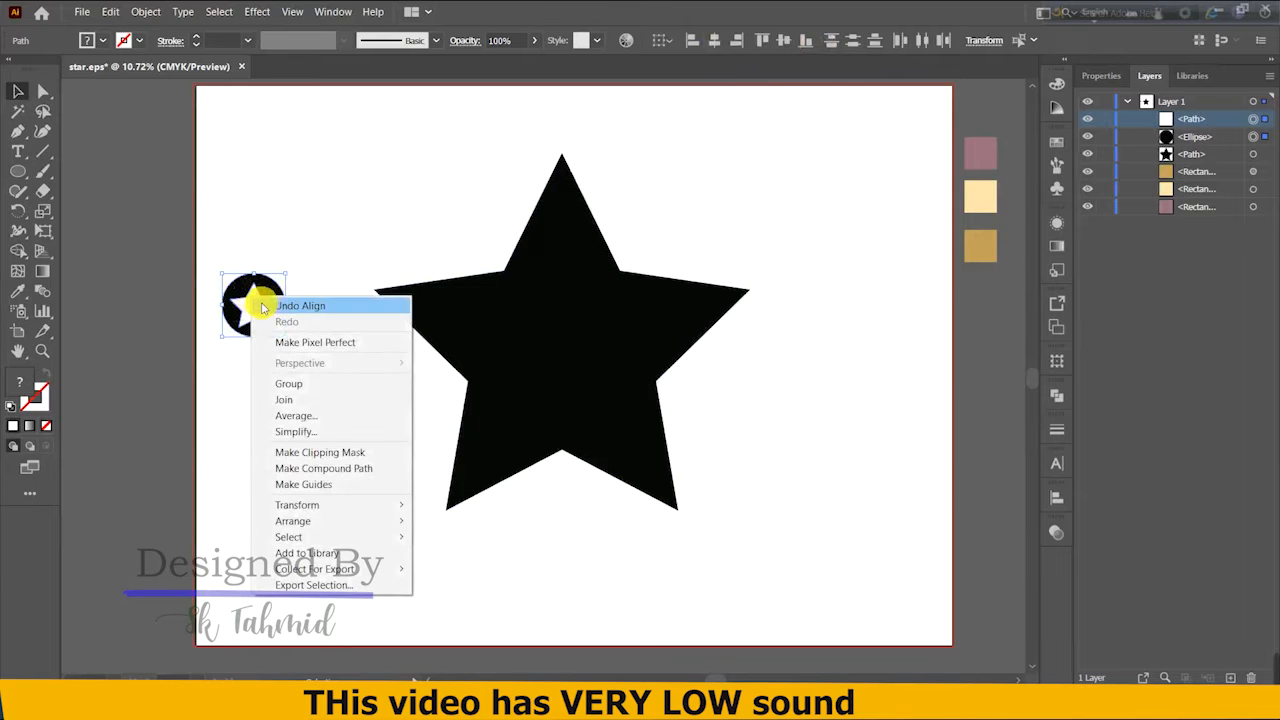
pyautogui.click(310, 232)
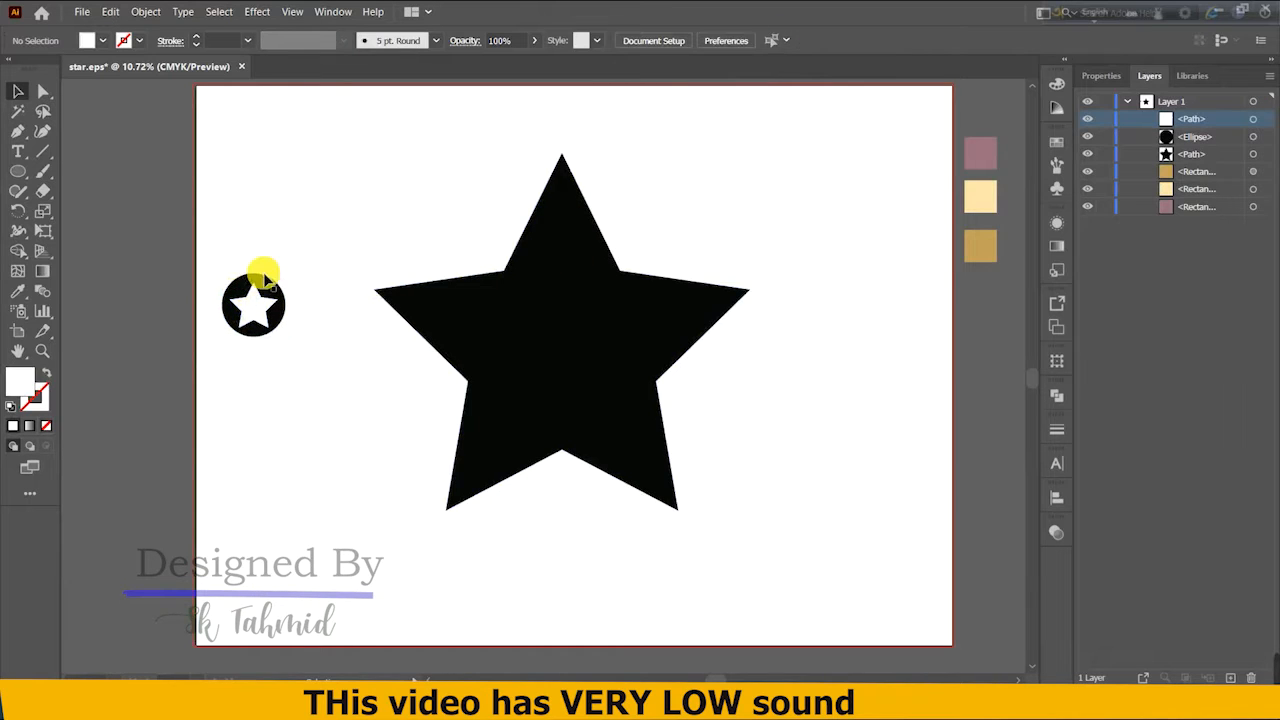
# Add the text "Glory to GOD" above the circle and enlarge it to about 243 pt.
pyautogui.click(16, 153)
pyautogui.click(323, 170)
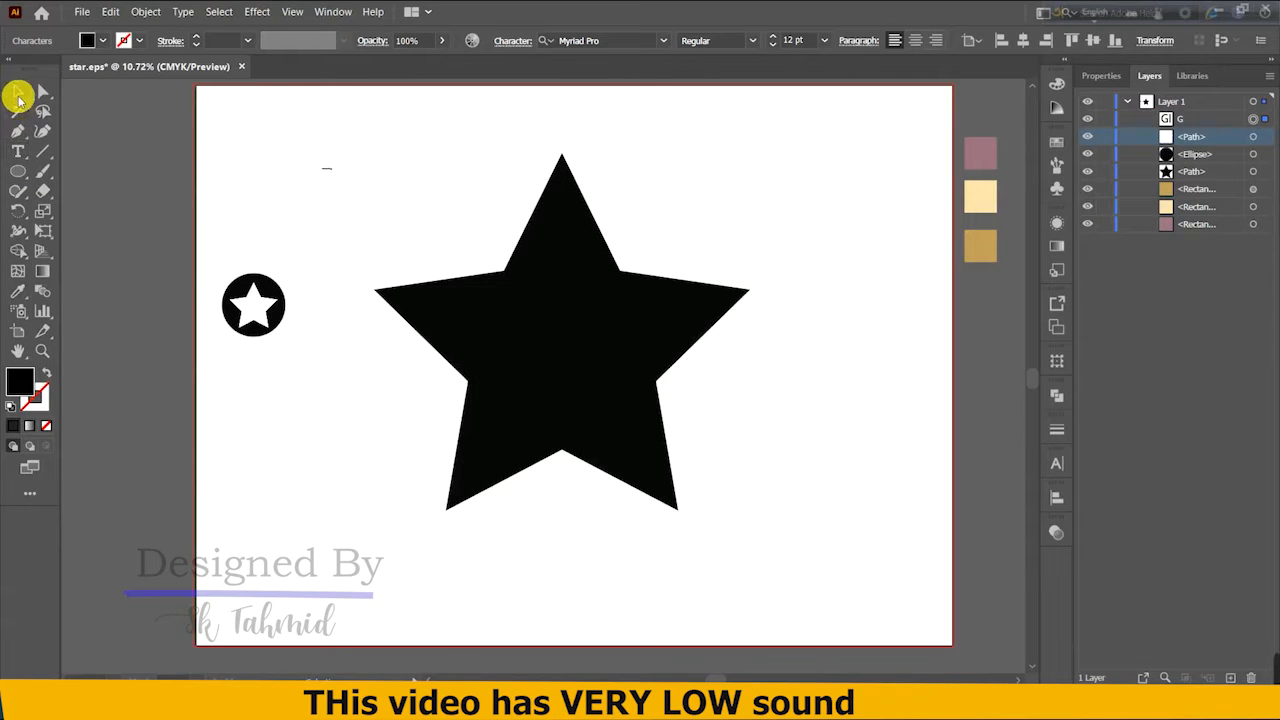
pyautogui.click(18, 93)
pyautogui.moveTo(333, 178); pyautogui.dragTo(398, 218)
# Set the text's font to Acumin Variable Concept SemiCondensed Bold.
pyautogui.click(613, 44)
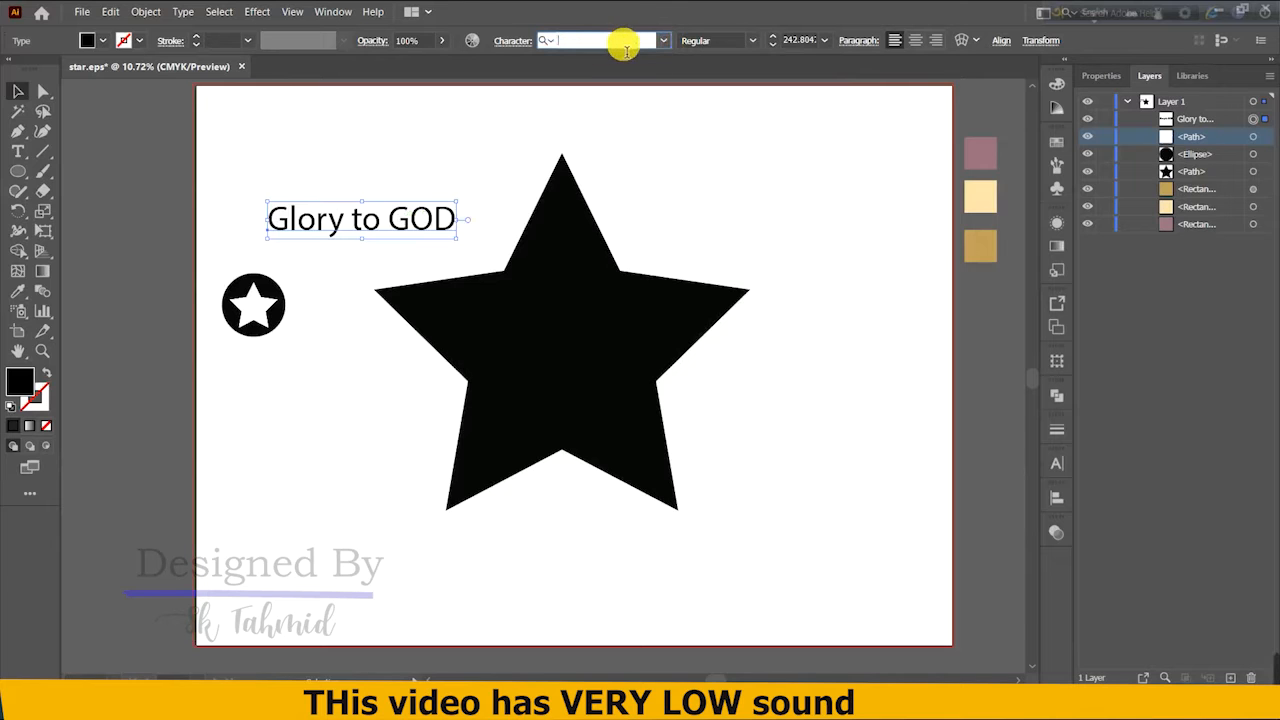
pyautogui.write('Bold')
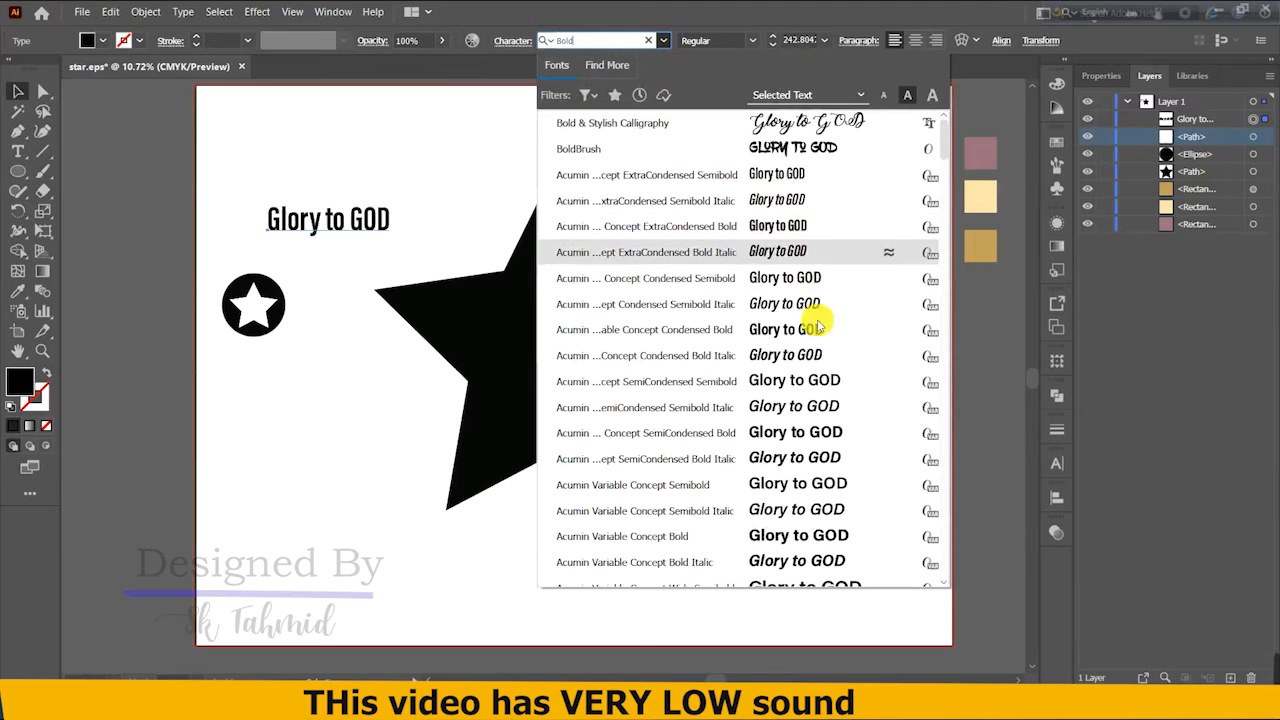
pyautogui.click(815, 433)
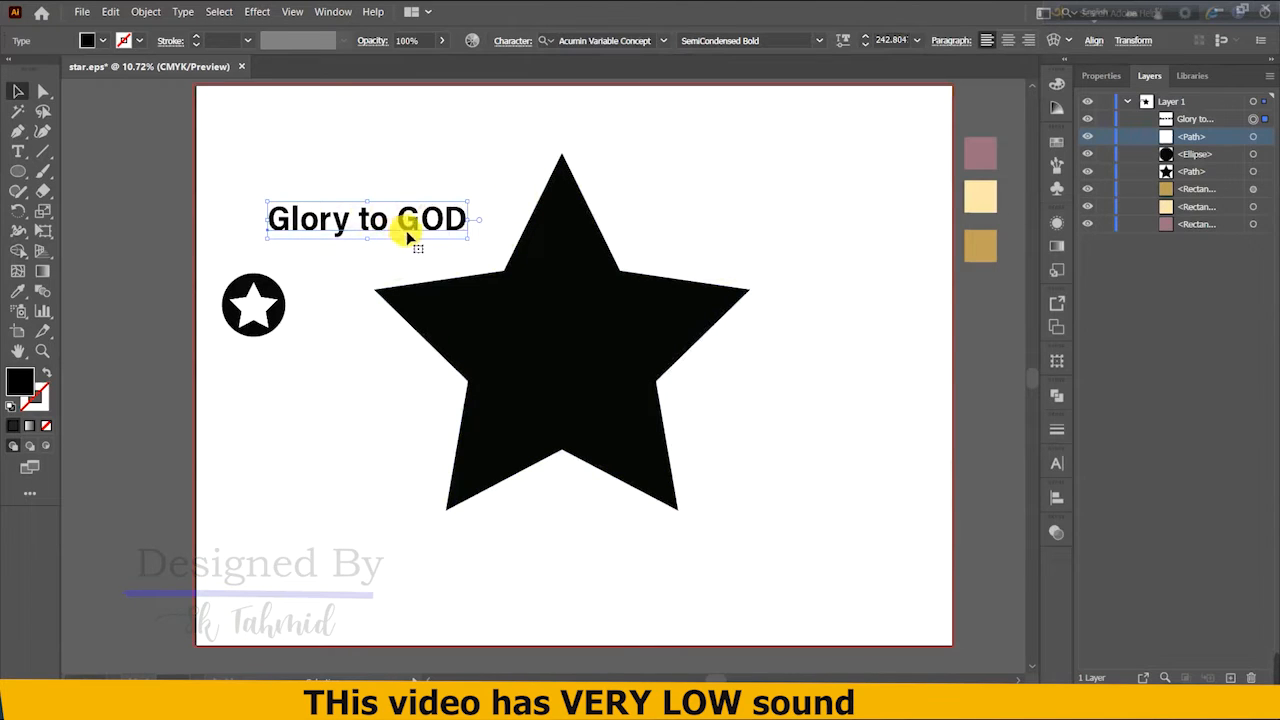
# Expand the "Glory to GOD" text into shapes with the Object and Fill options.
pyautogui.click(146, 12)
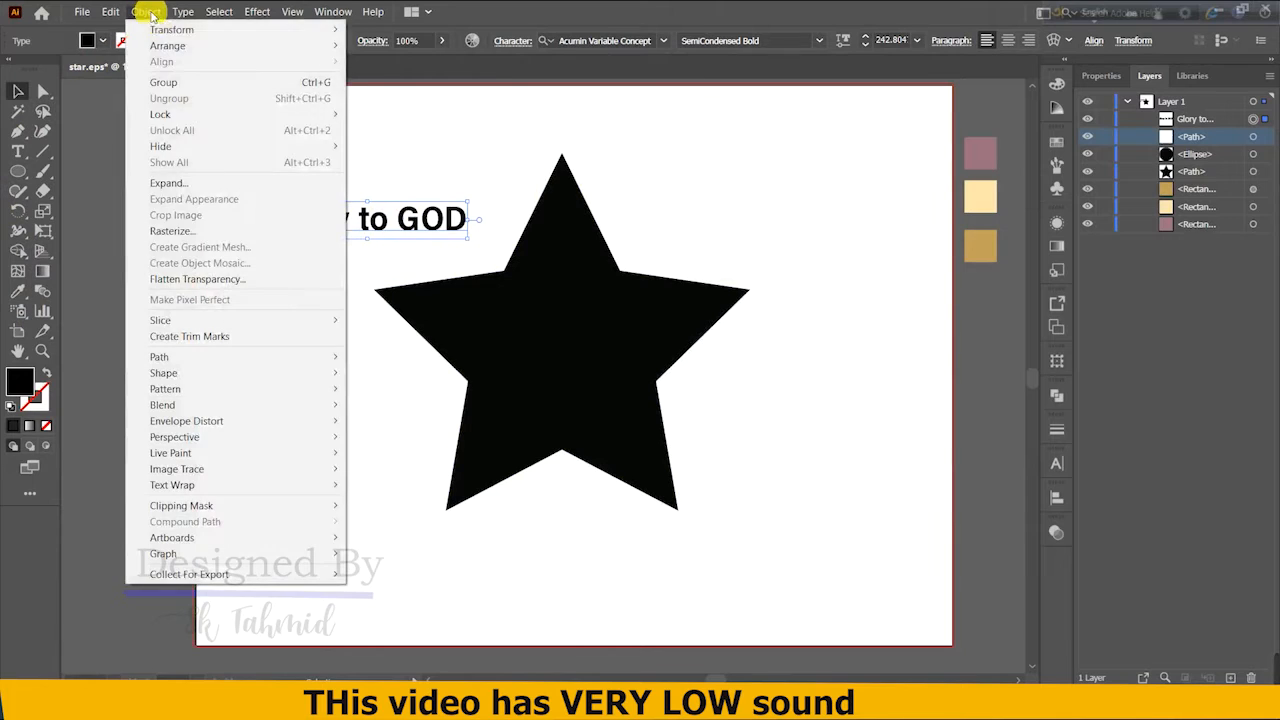
pyautogui.click(186, 186)
pyautogui.click(600, 445)
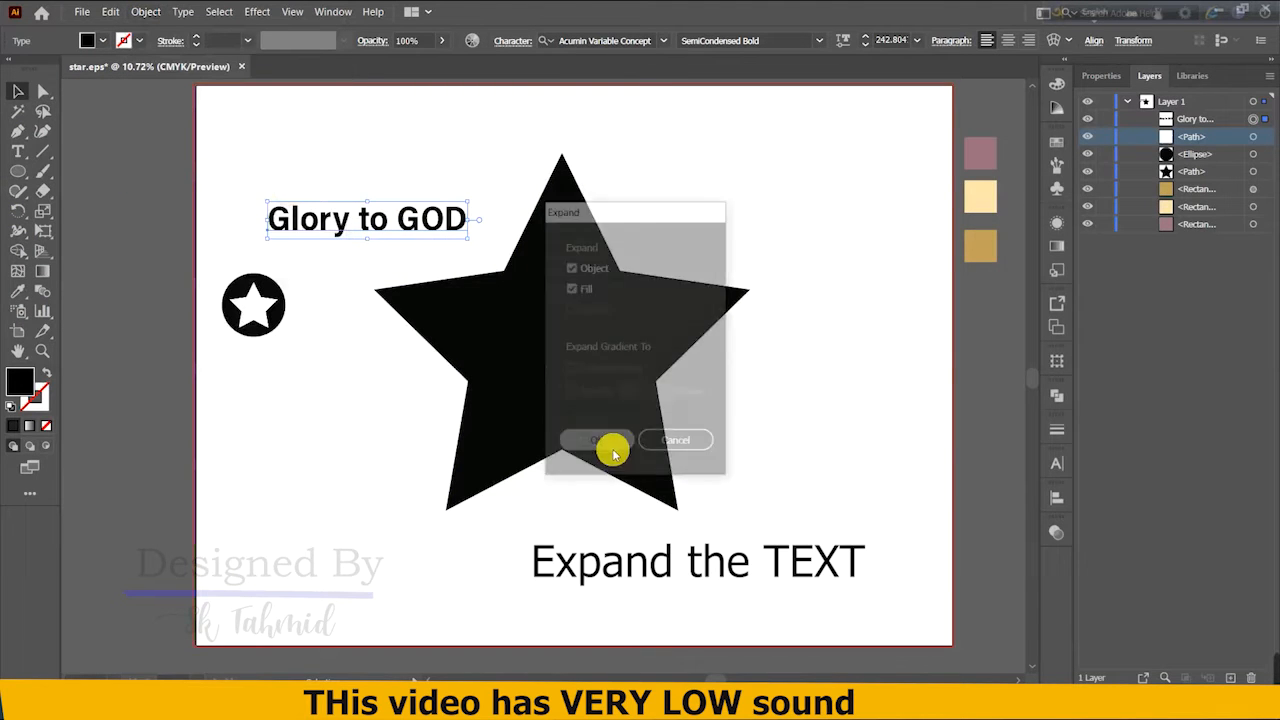
# Recolor the expanded text by sampling the cream swatch beside the artboard with the Eyedropper tool.
pyautogui.doubleClick(14, 386)
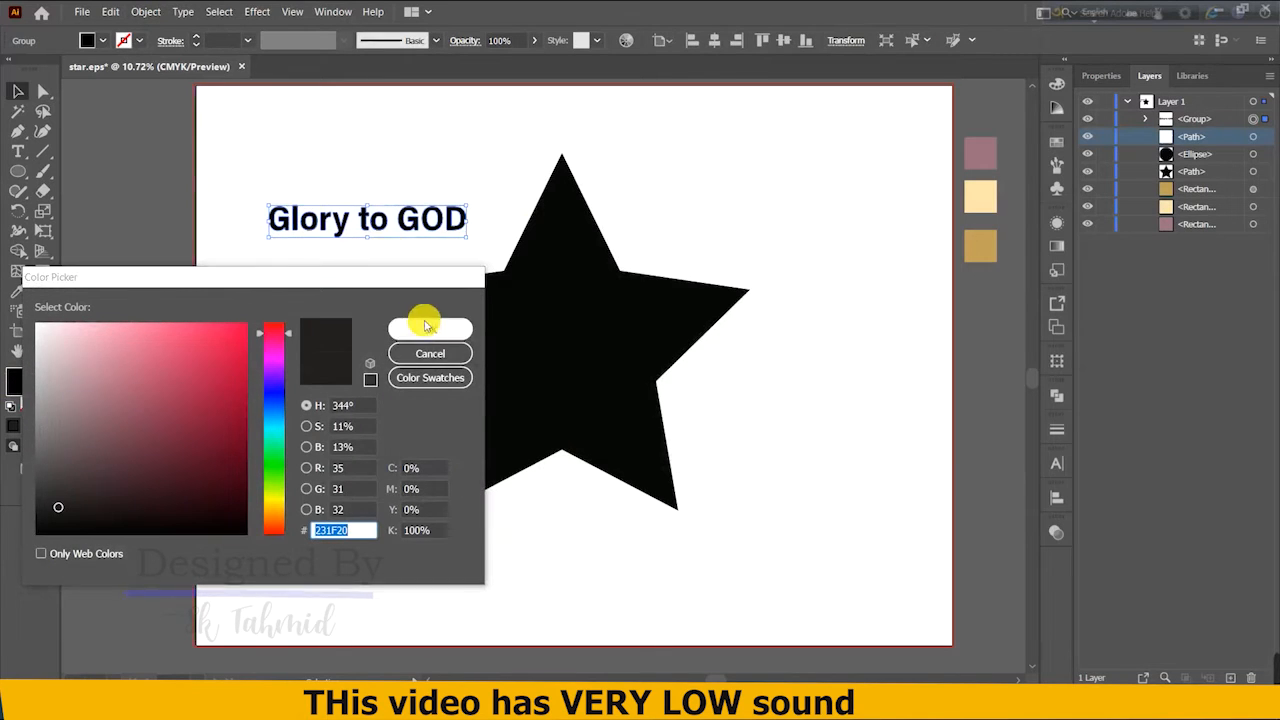
pyautogui.click(430, 353)
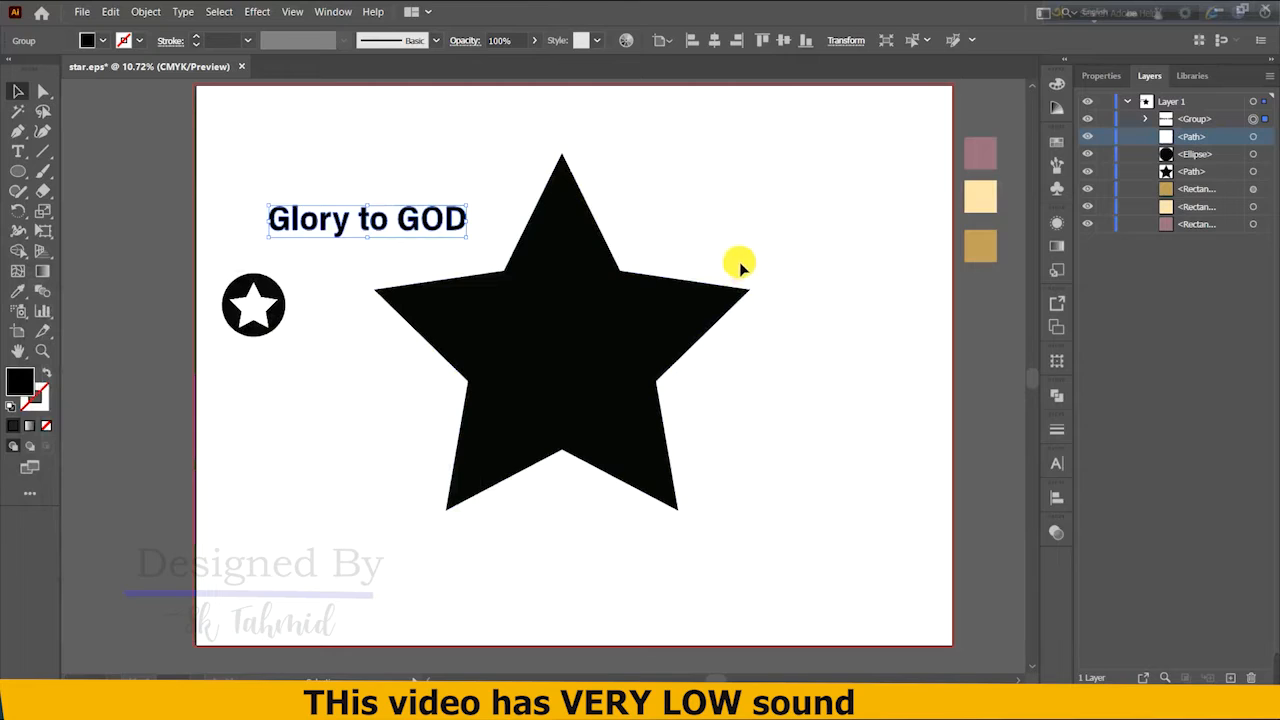
pyautogui.press('i')
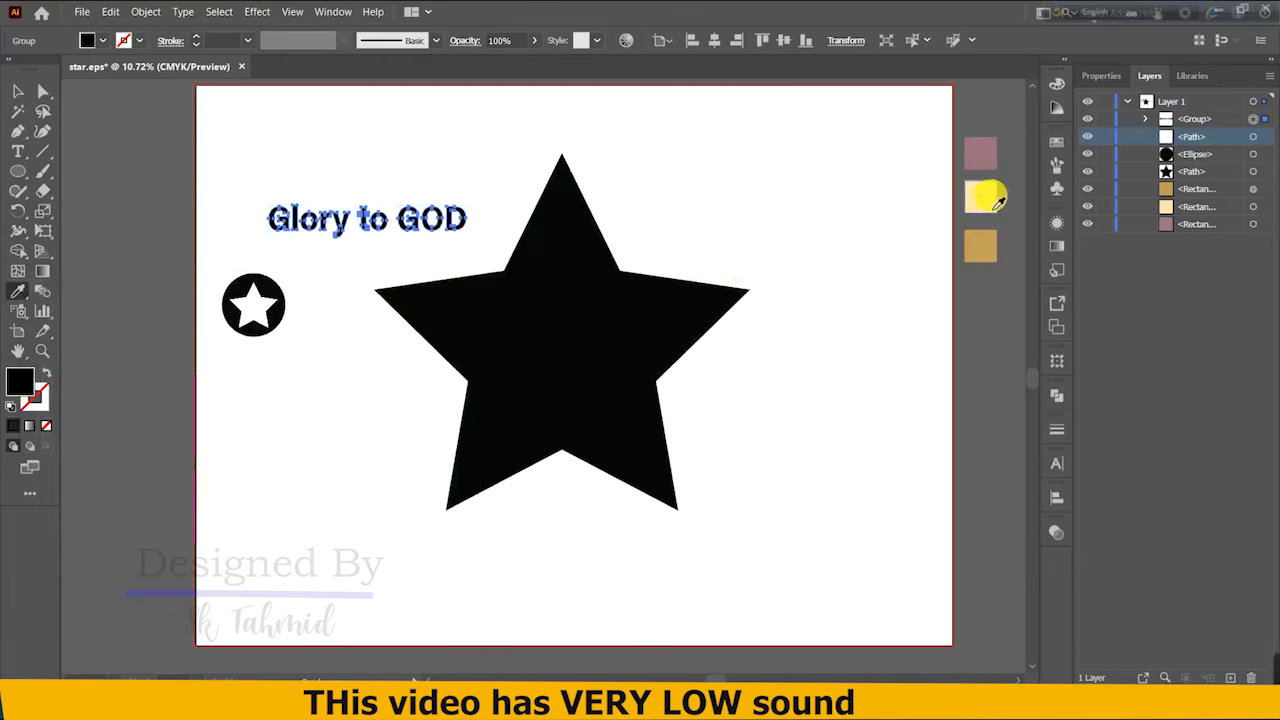
pyautogui.click(991, 207)
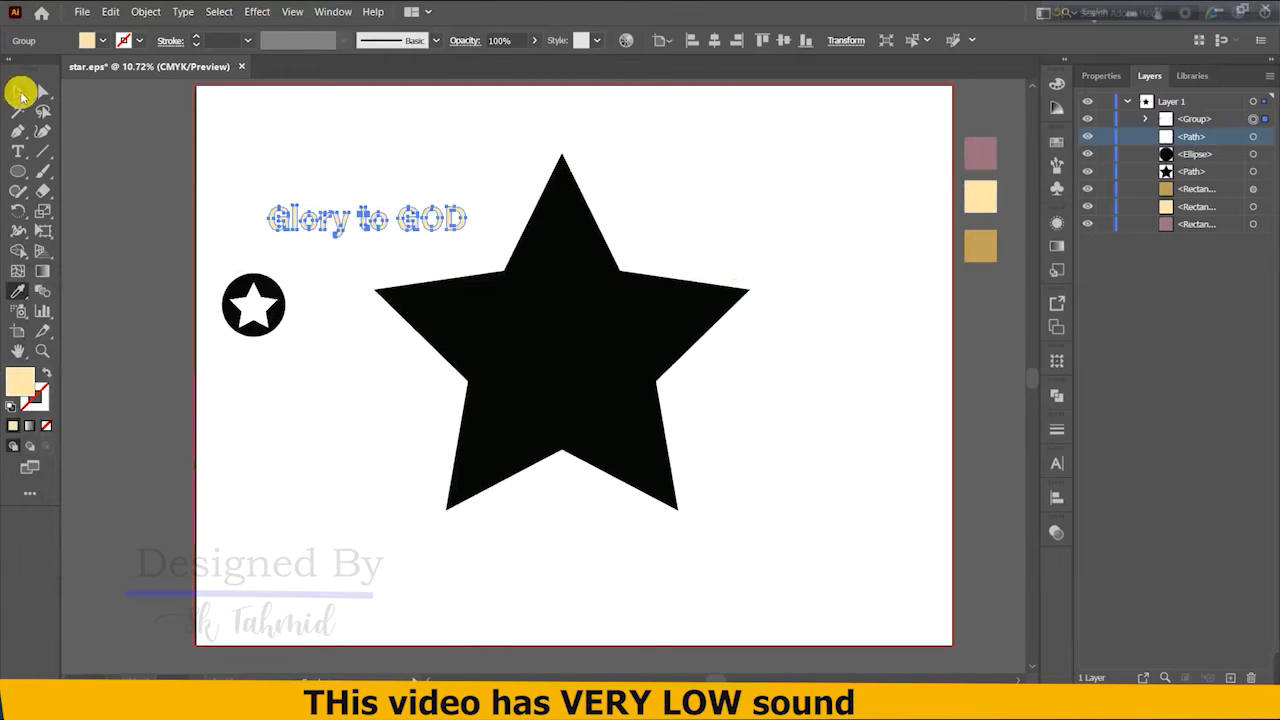
pyautogui.click(20, 93)
pyautogui.click(271, 109)
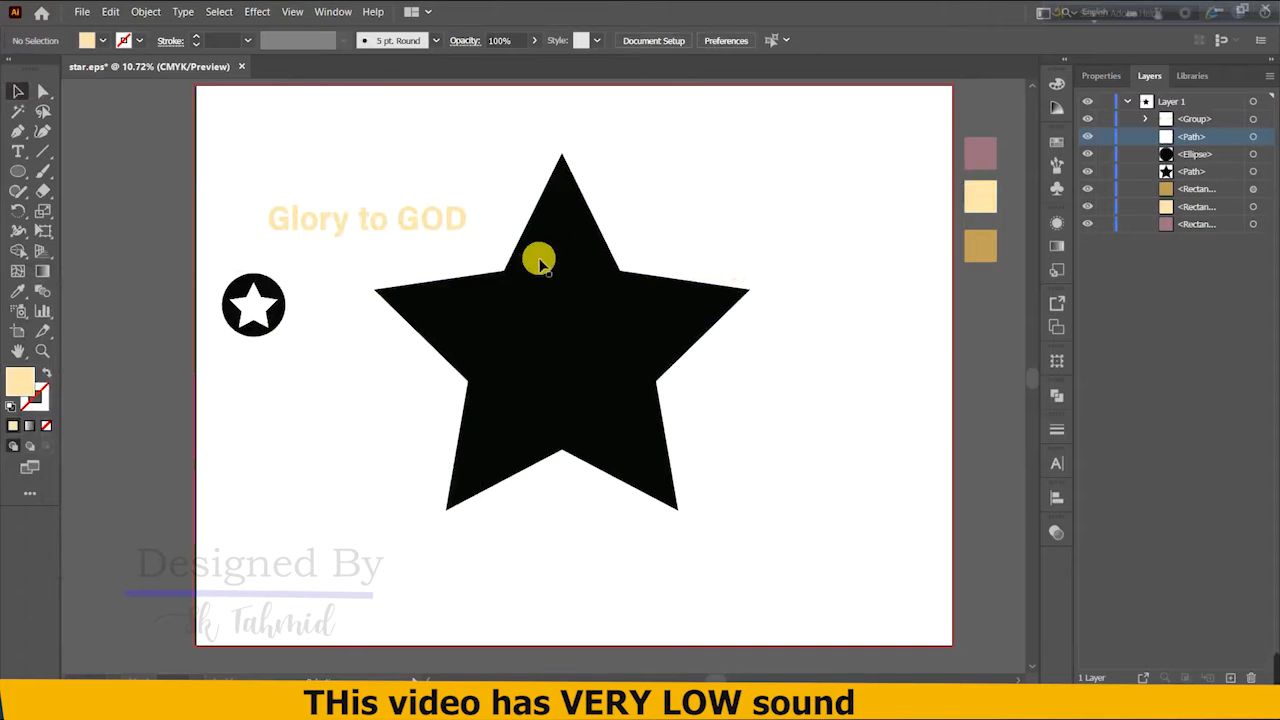
# Offset the large black star's path outward by 25 px with Miter joins.
pyautogui.click(580, 209)
pyautogui.click(146, 11)
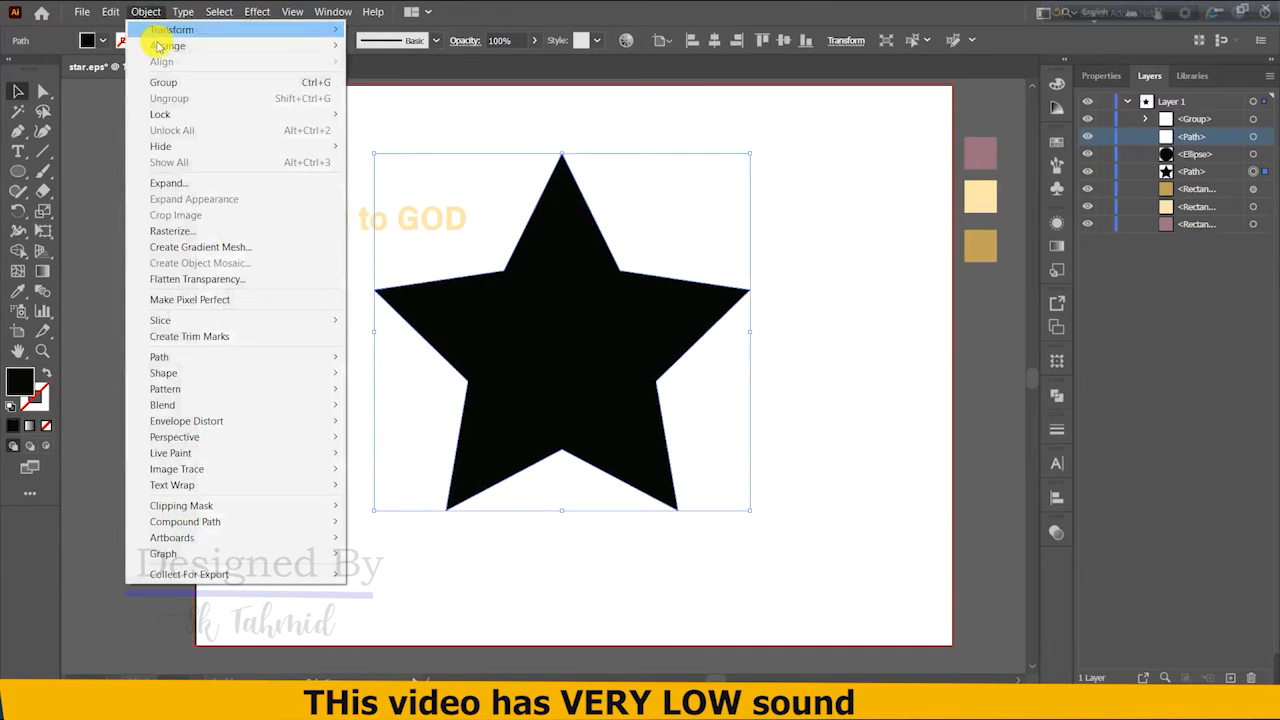
pyautogui.moveTo(214, 357)
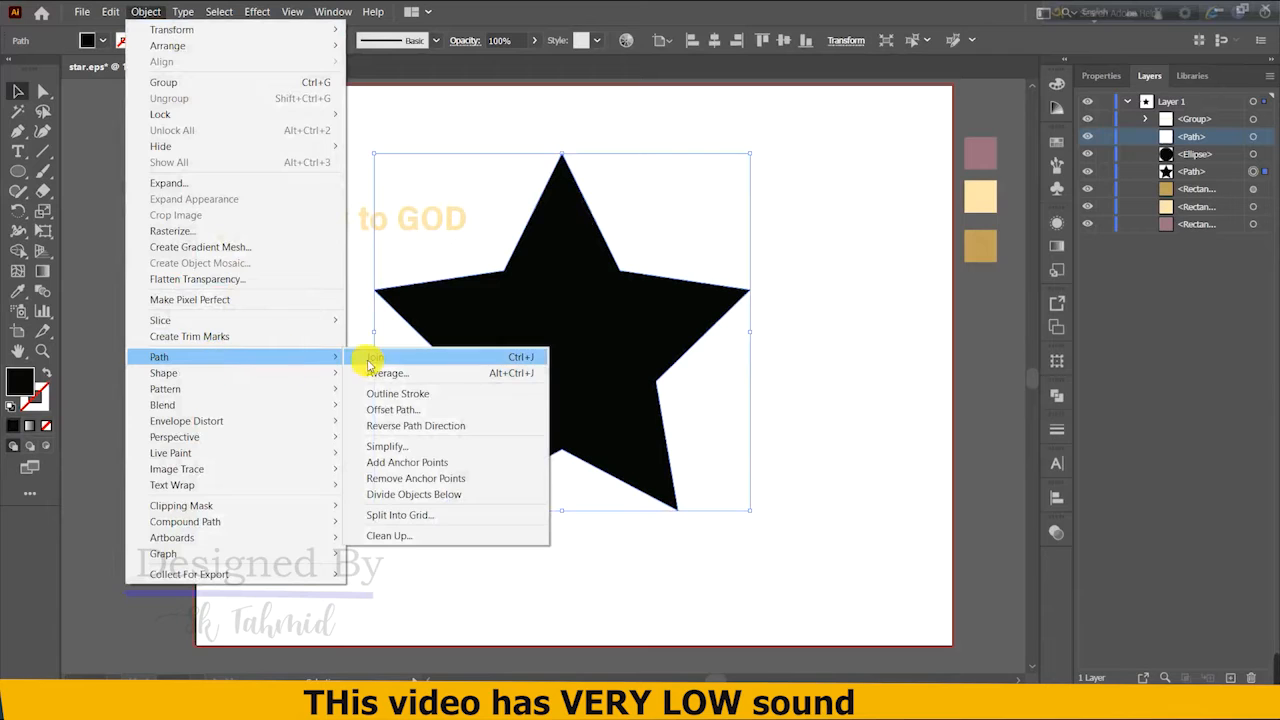
pyautogui.click(390, 409)
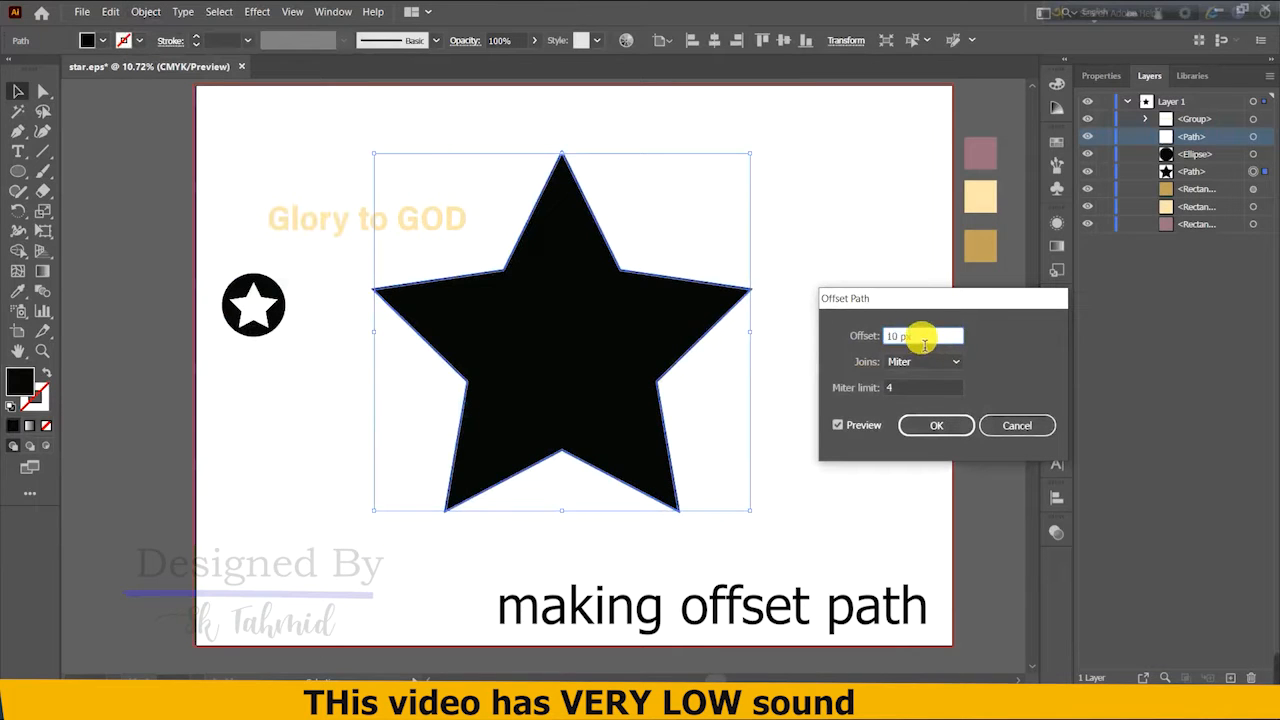
pyautogui.press('Up')
pyautogui.press('Up')
pyautogui.press('Up')
pyautogui.press('Up')
pyautogui.press('Up')
pyautogui.press('Up')
pyautogui.press('Up')
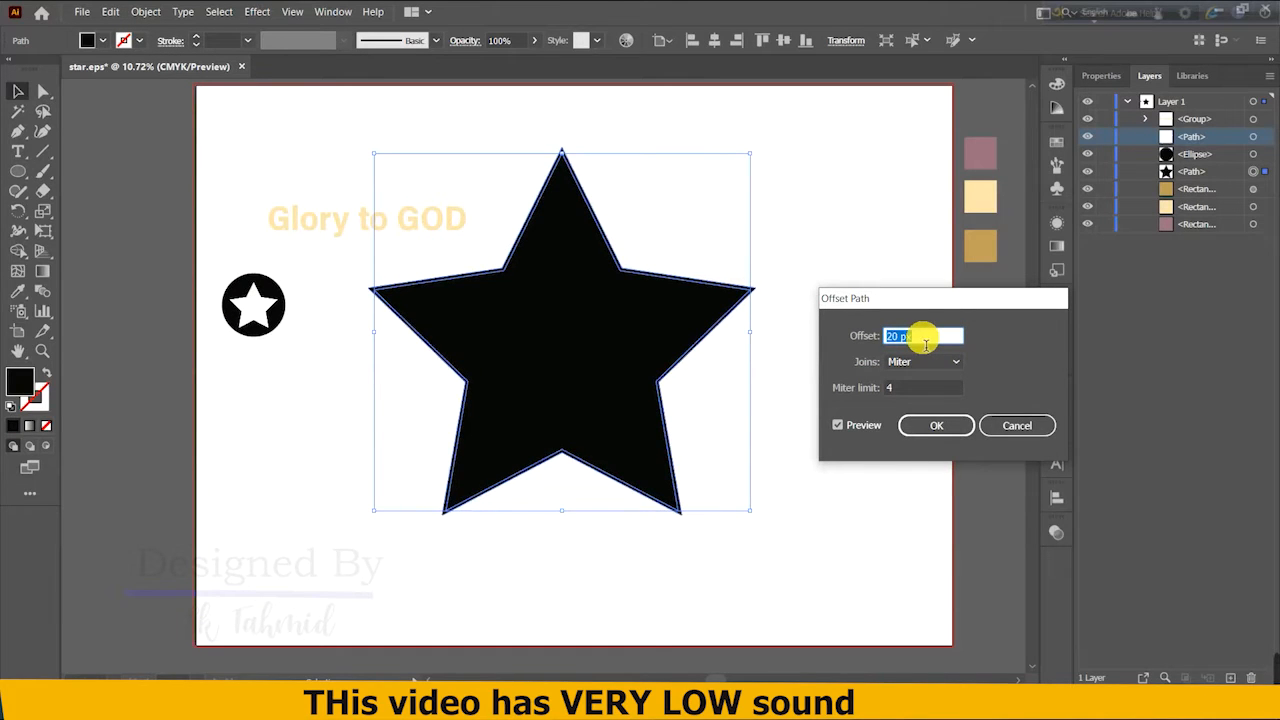
pyautogui.press('Up')
pyautogui.press('Up')
pyautogui.press('Up')
pyautogui.press('Up')
pyautogui.press('Up')
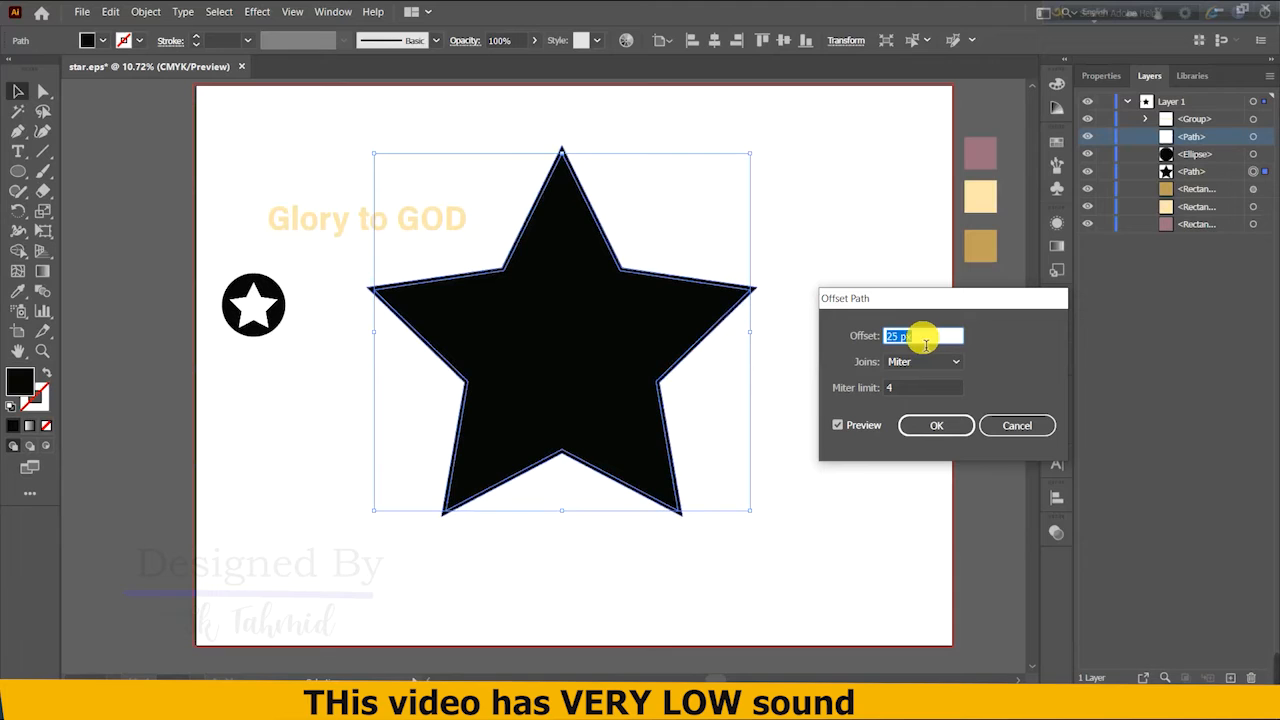
pyautogui.click(929, 426)
pyautogui.click(818, 297)
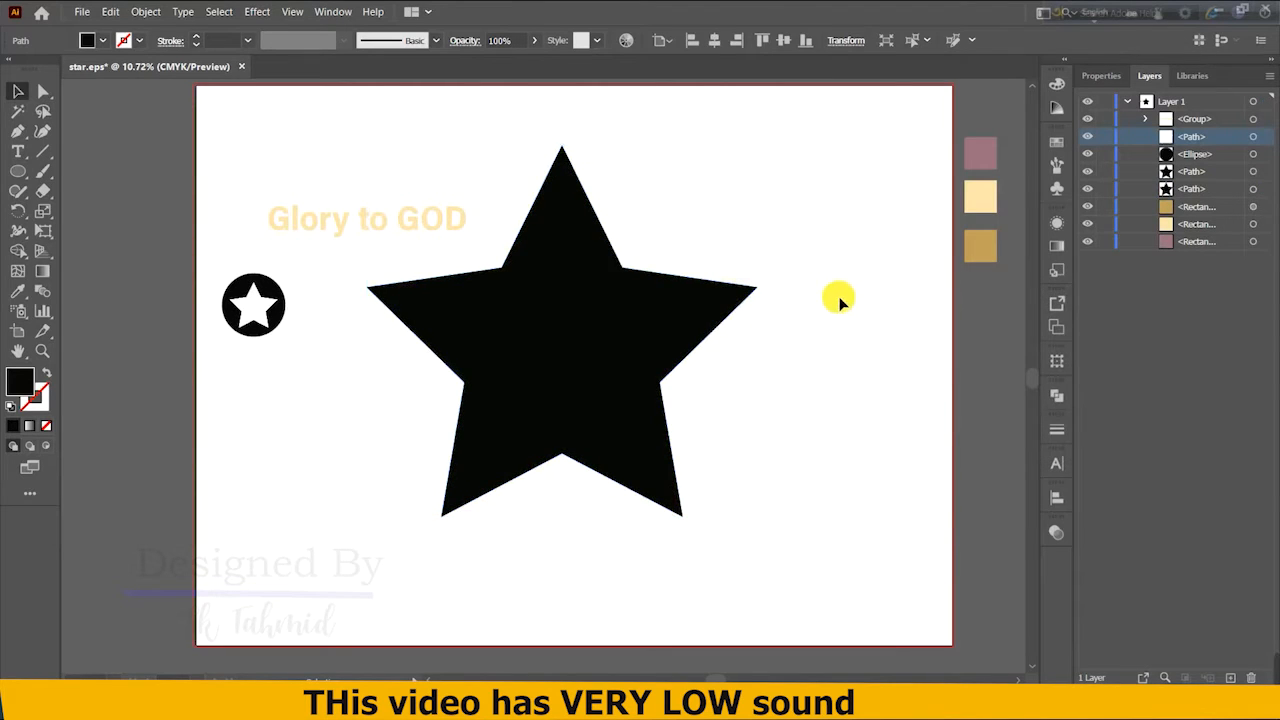
# Recolor the inner large star by sampling the mauve swatch beside the artboard with the Eyedropper tool.
pyautogui.click(563, 348)
pyautogui.press('i')
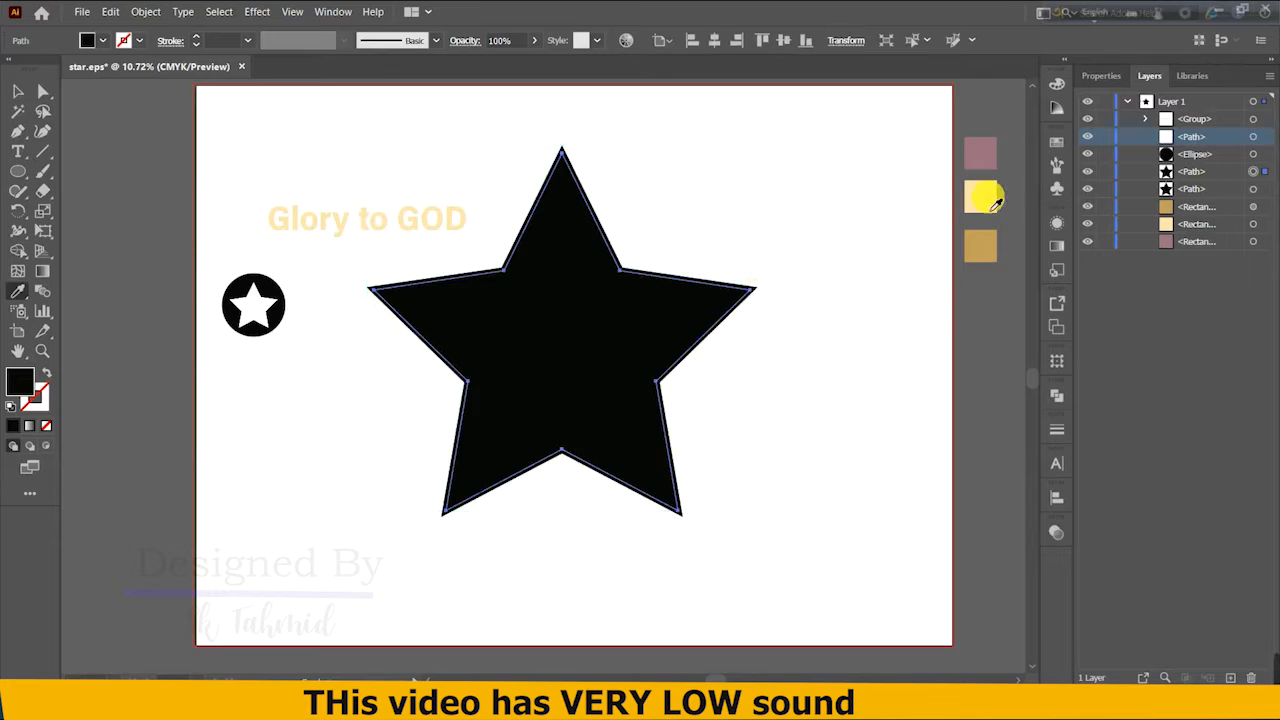
pyautogui.click(978, 153)
pyautogui.press('v')
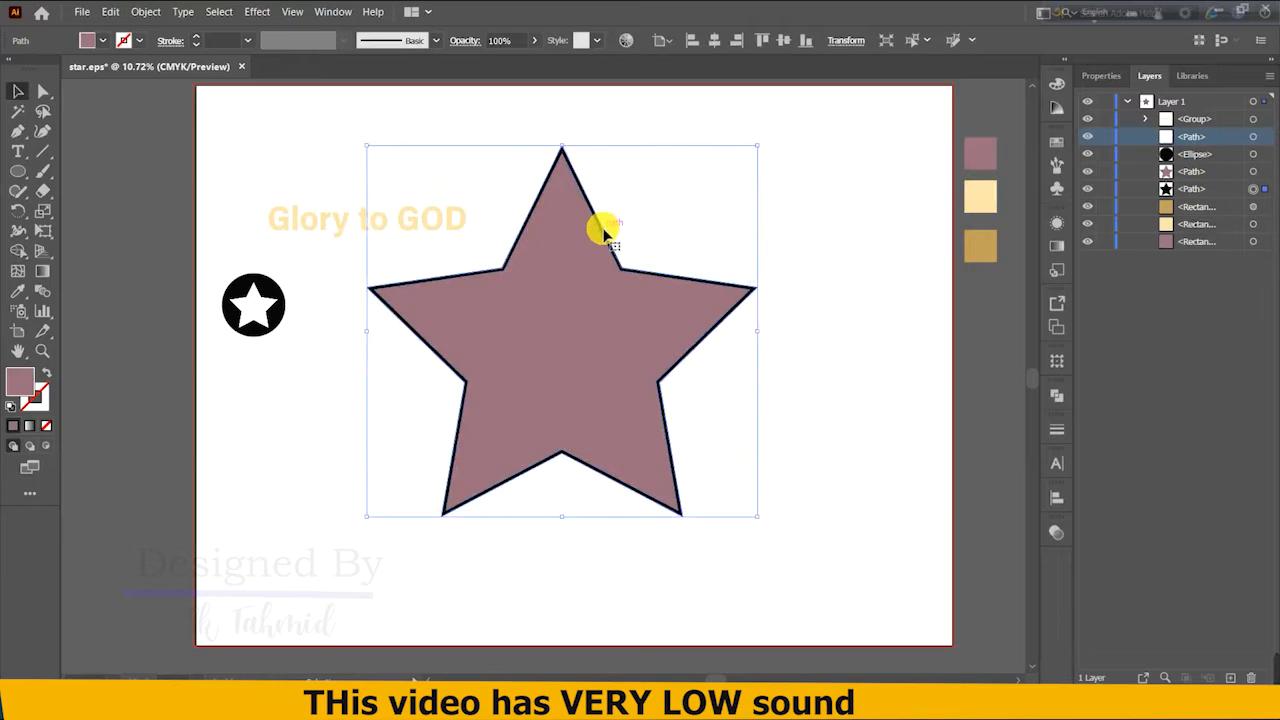
# Recolor the outer offset star behind it by sampling the cream swatch with the Eyedropper tool.
pyautogui.click(565, 151)
pyautogui.press('i')
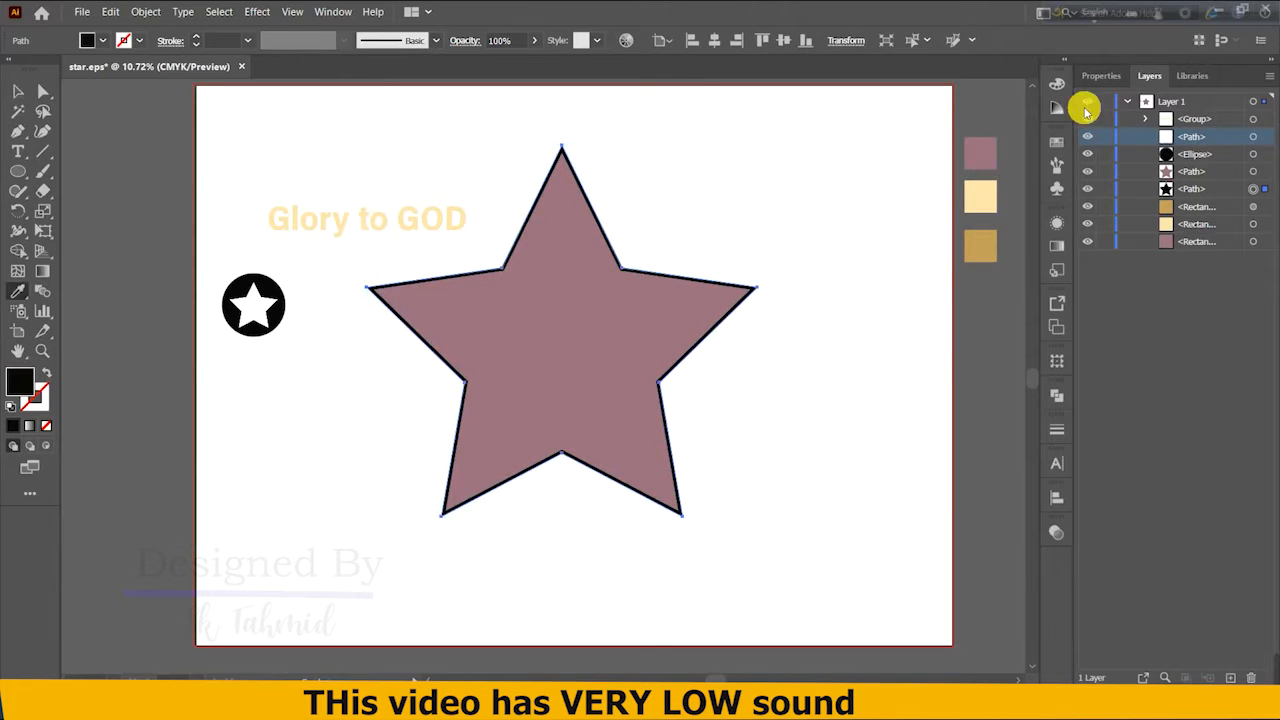
pyautogui.click(982, 201)
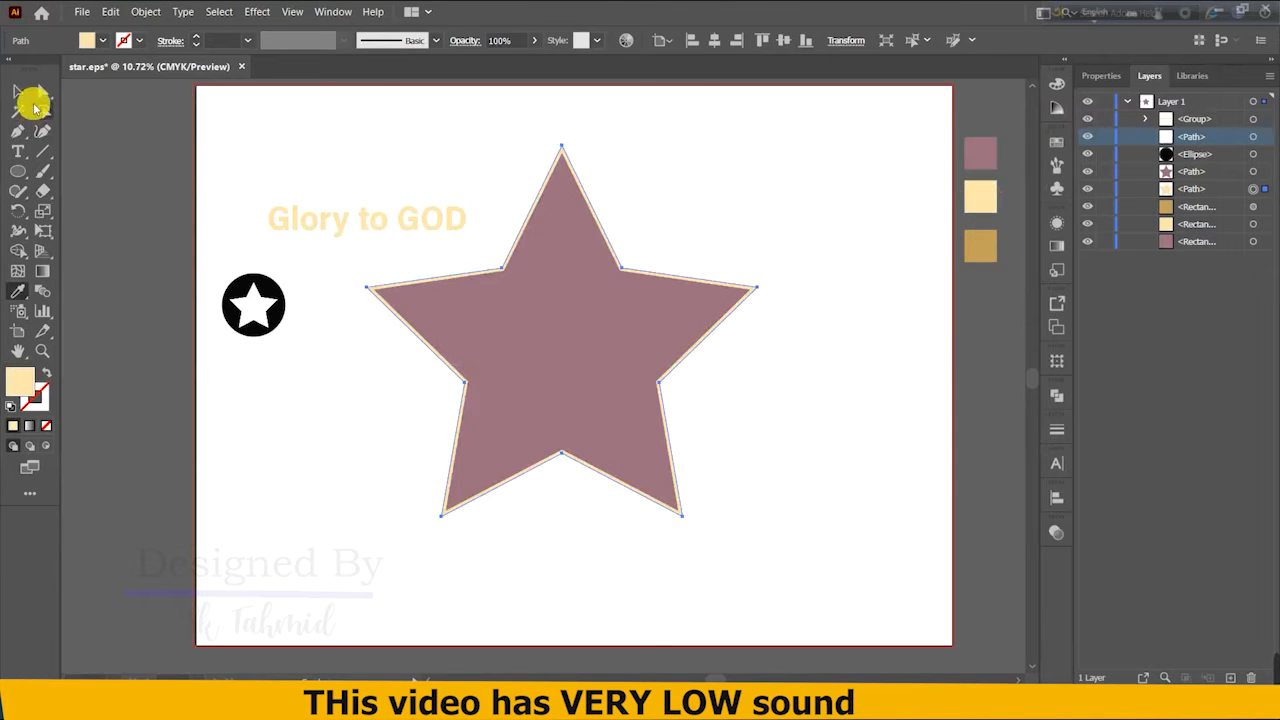
pyautogui.click(17, 91)
# Recolor the small white star inside the circle badge by sampling the cream swatch with the Eyedropper tool.
pyautogui.click(256, 296)
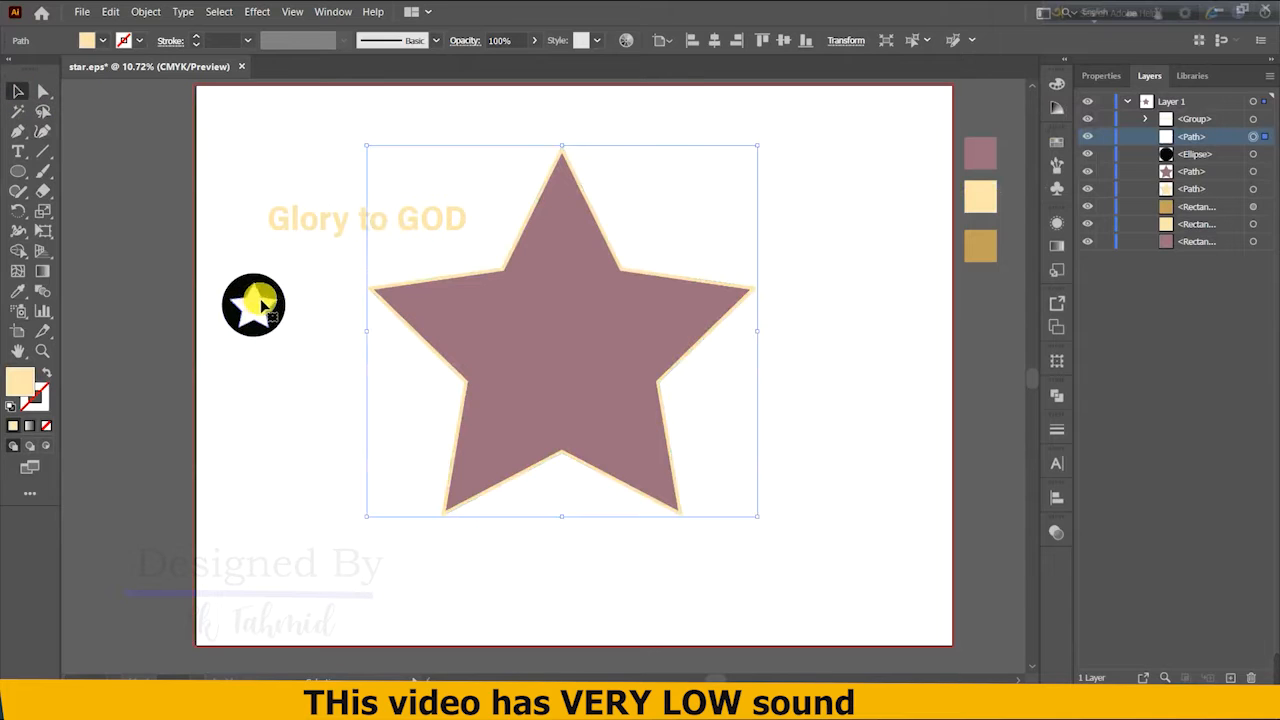
pyautogui.press('i')
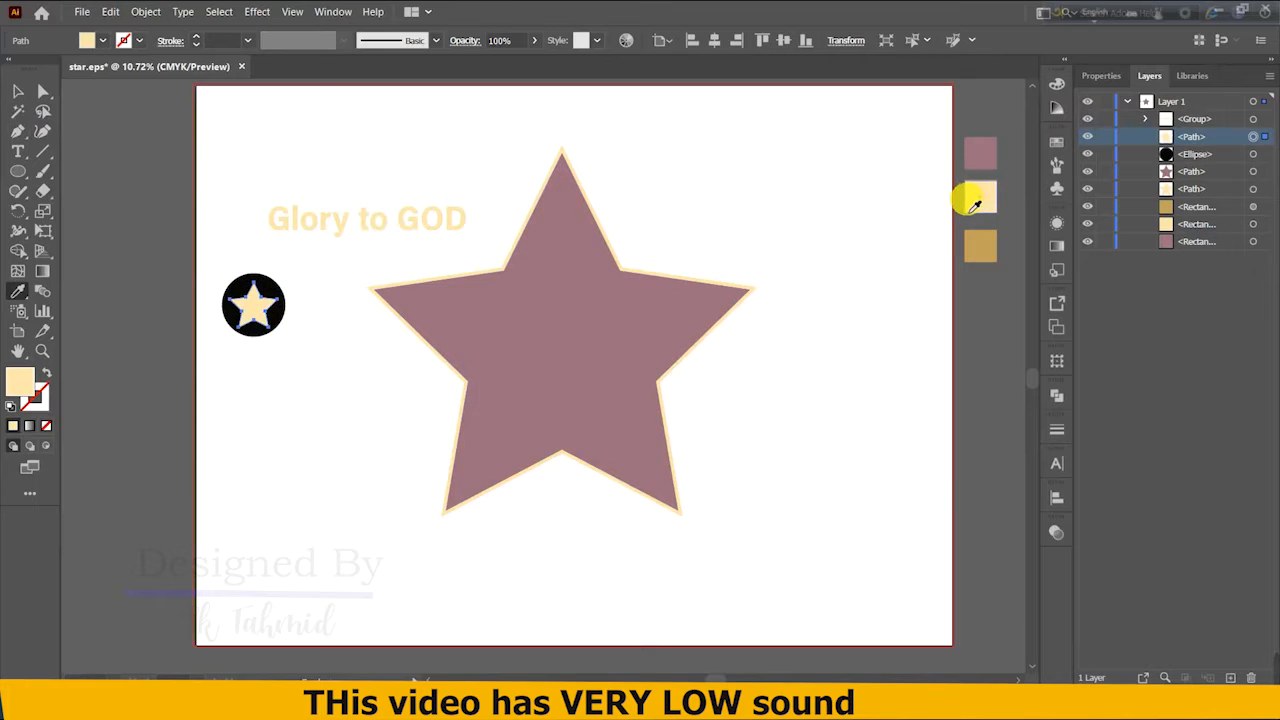
pyautogui.press('v')
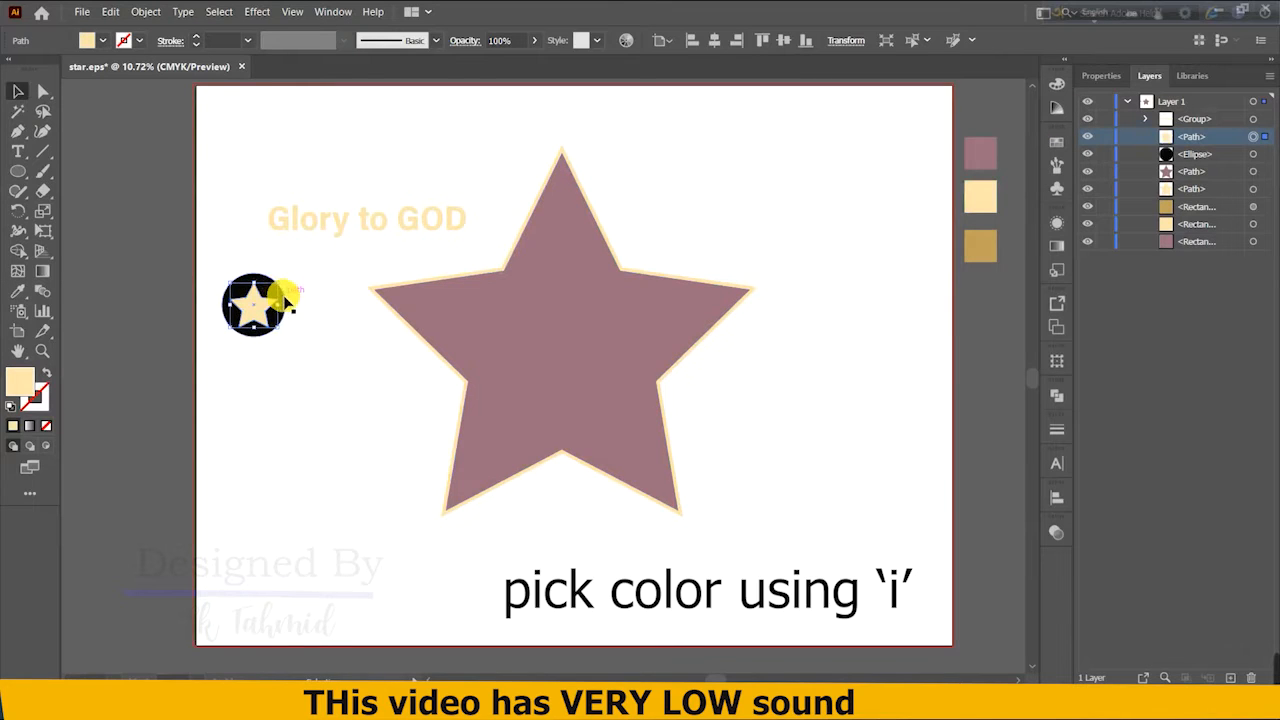
# Recolor the badge's black circle by sampling the gold swatch, comparing it with the mauve swatch before settling on gold.
pyautogui.click(285, 300)
pyautogui.press('i')
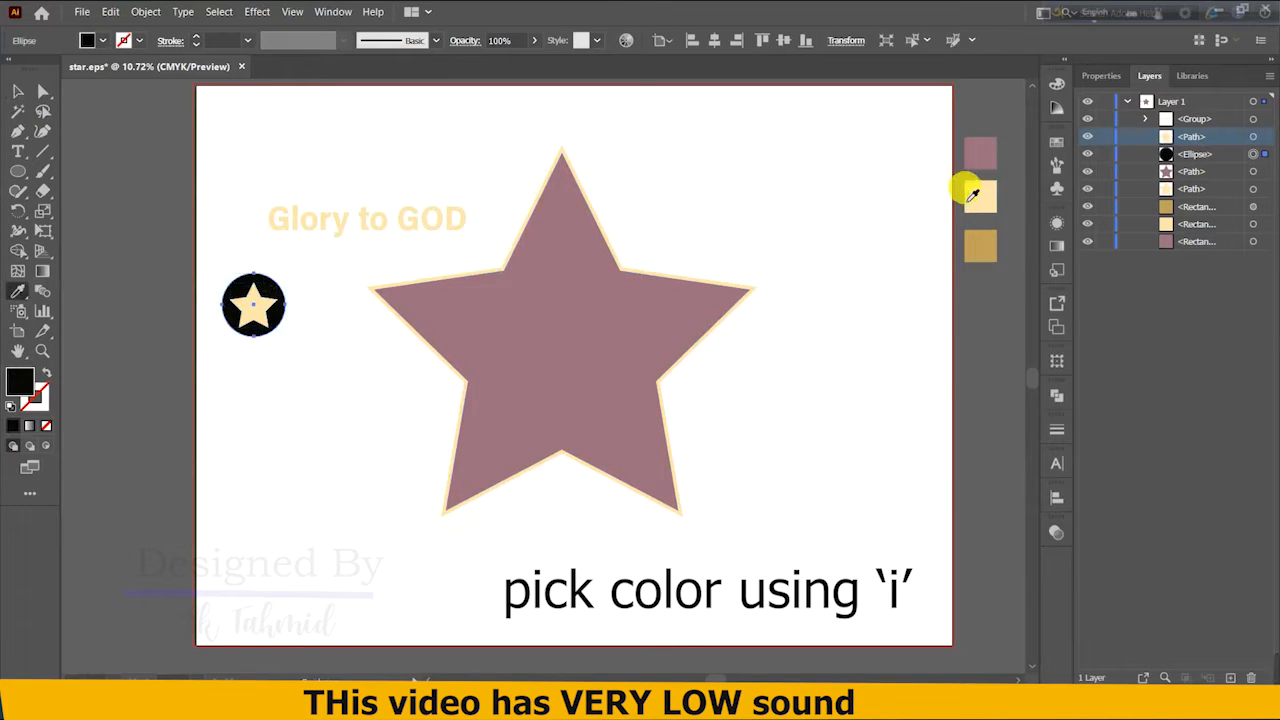
pyautogui.click(980, 245)
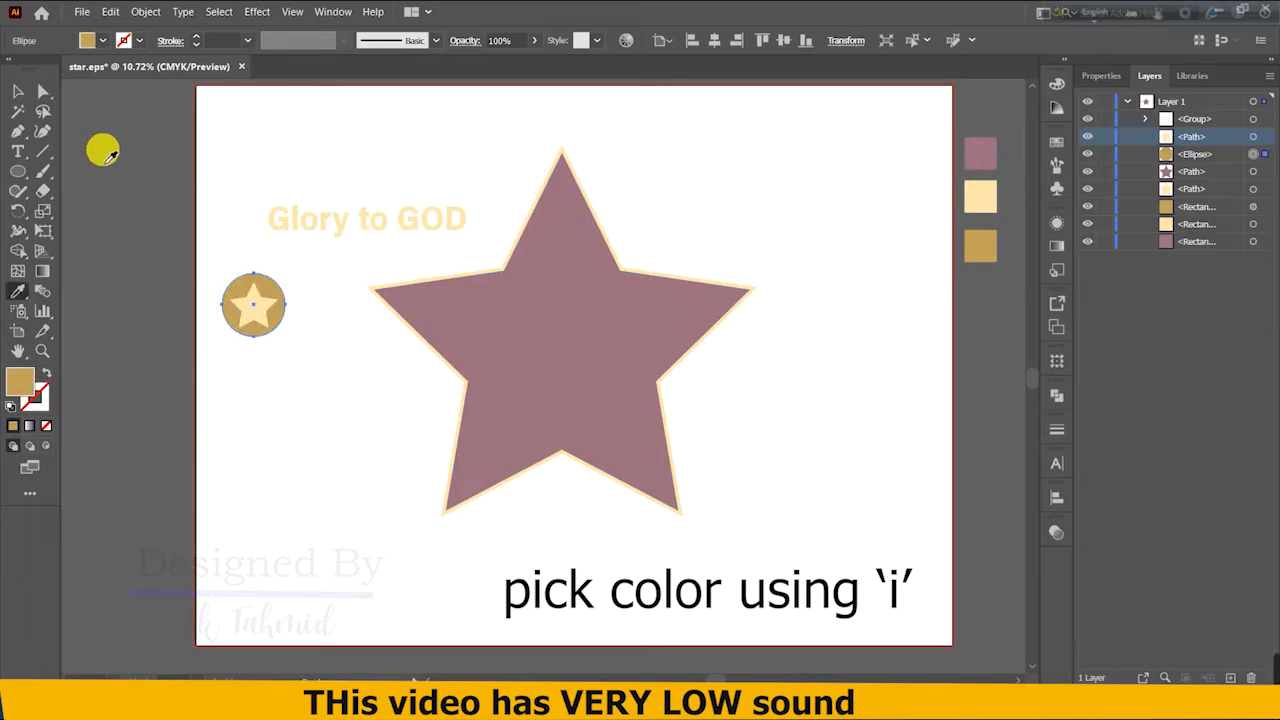
pyautogui.click(980, 155)
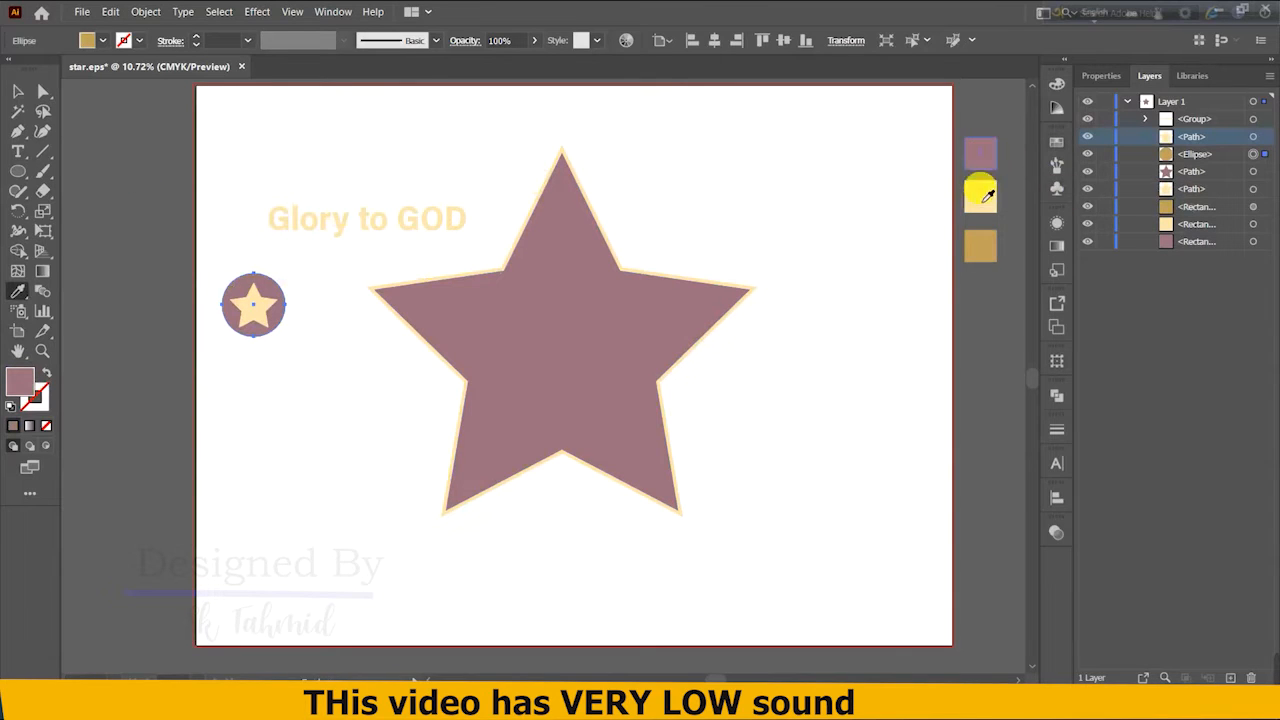
pyautogui.click(983, 252)
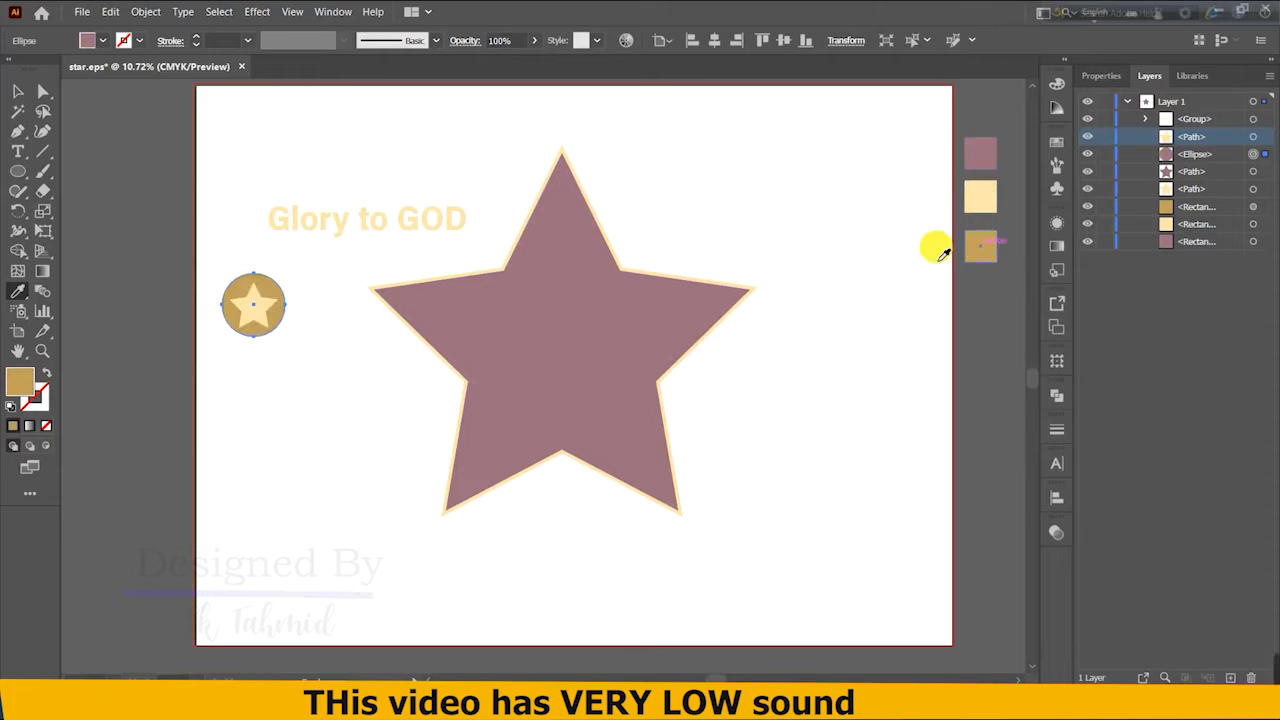
pyautogui.click(15, 92)
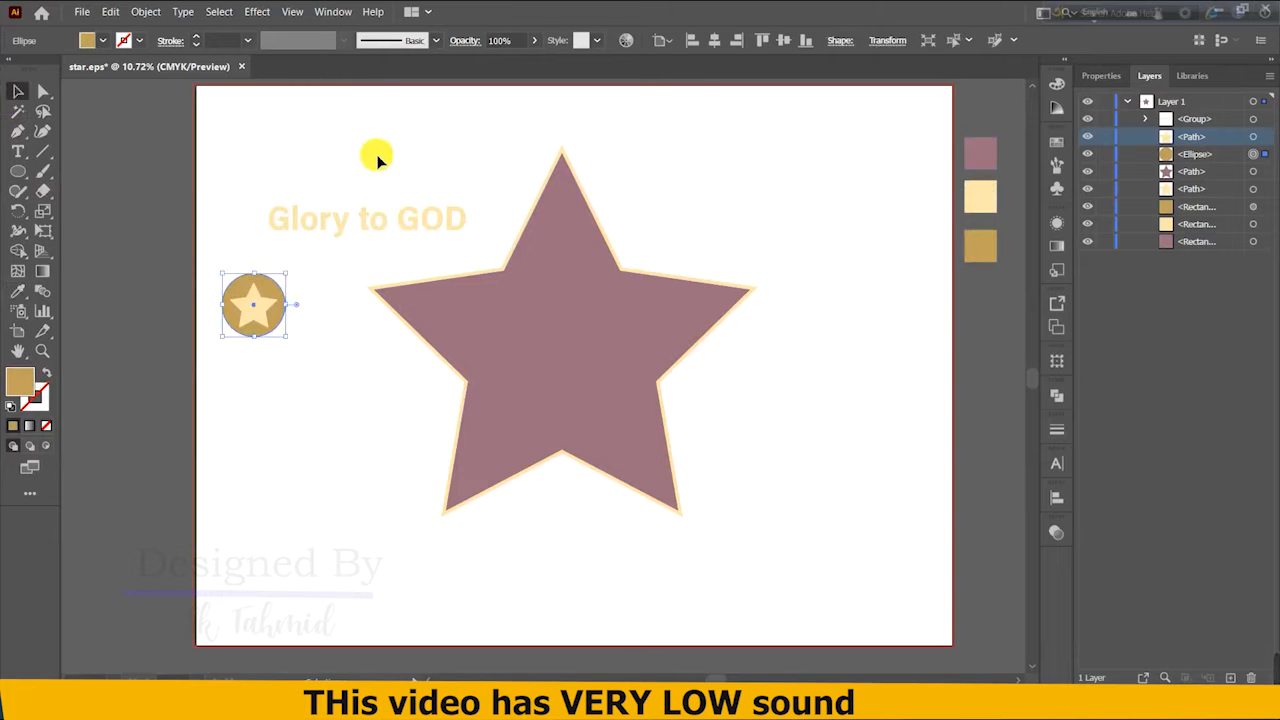
pyautogui.click(375, 160)
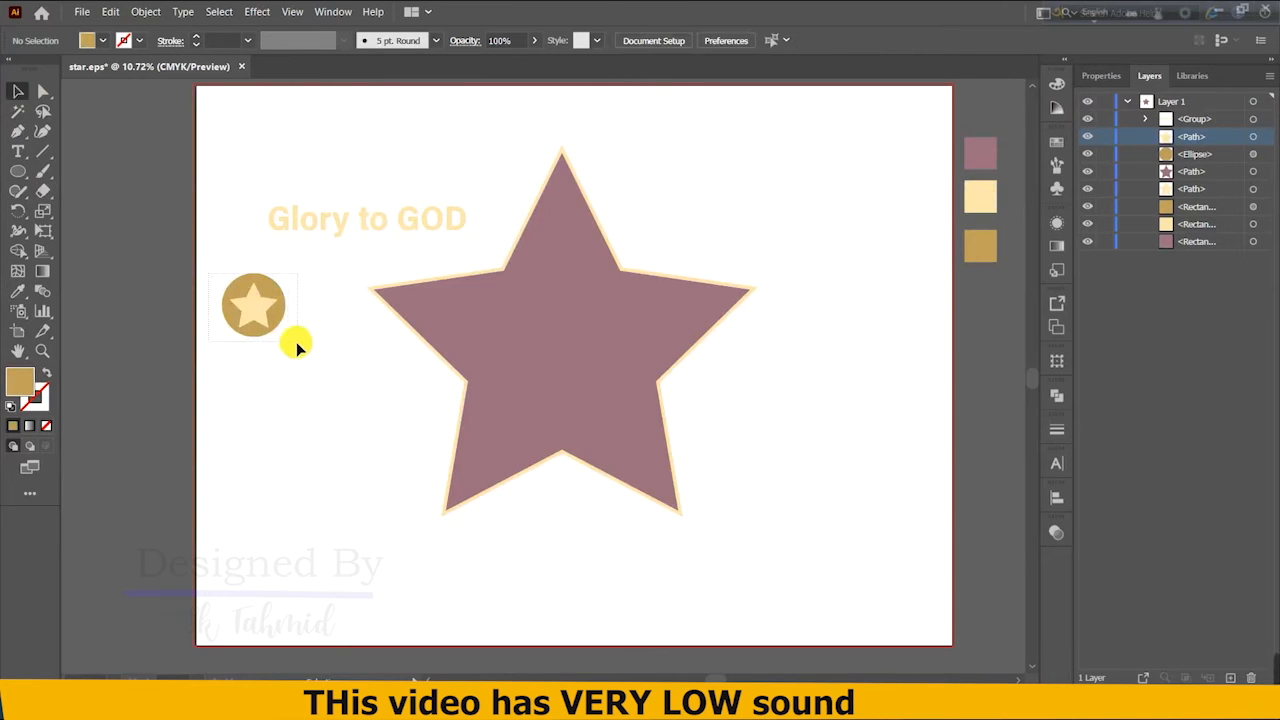
# Group the small star with its gold circle and place the badge in the lower middle of the large star.
pyautogui.rightClick(258, 316)
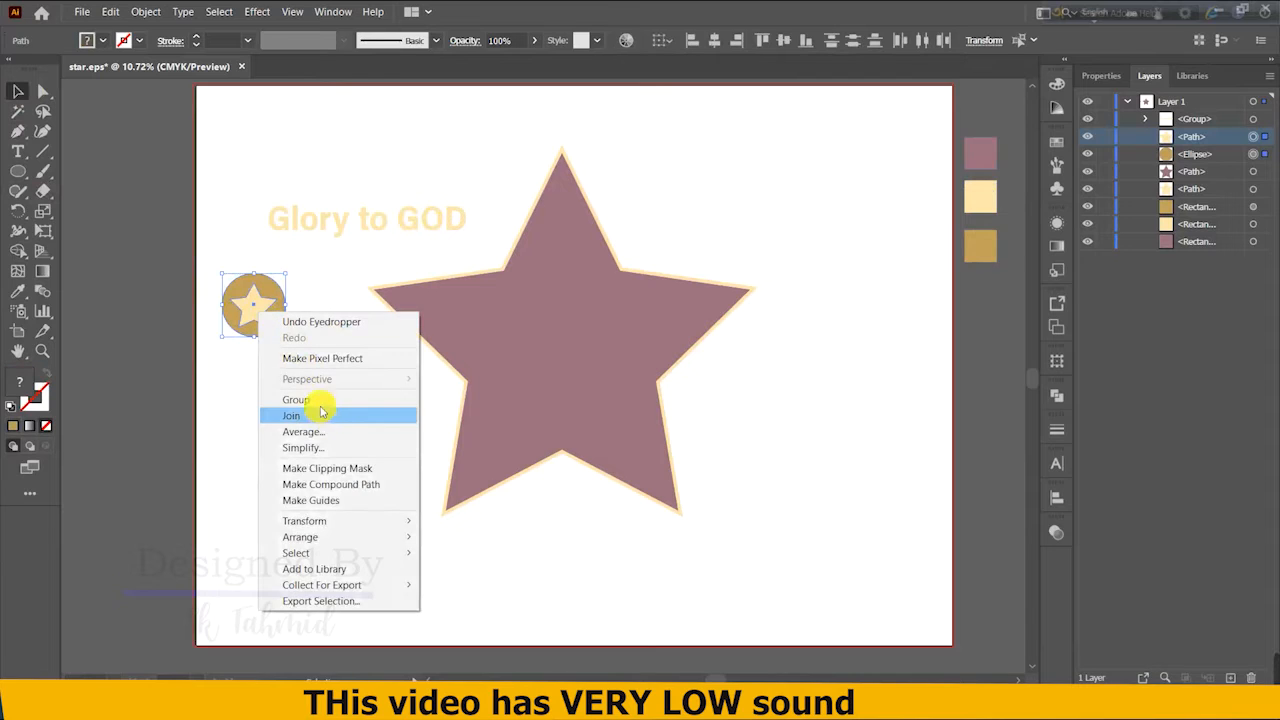
pyautogui.click(323, 410)
pyautogui.moveTo(255, 296); pyautogui.dragTo(560, 393)
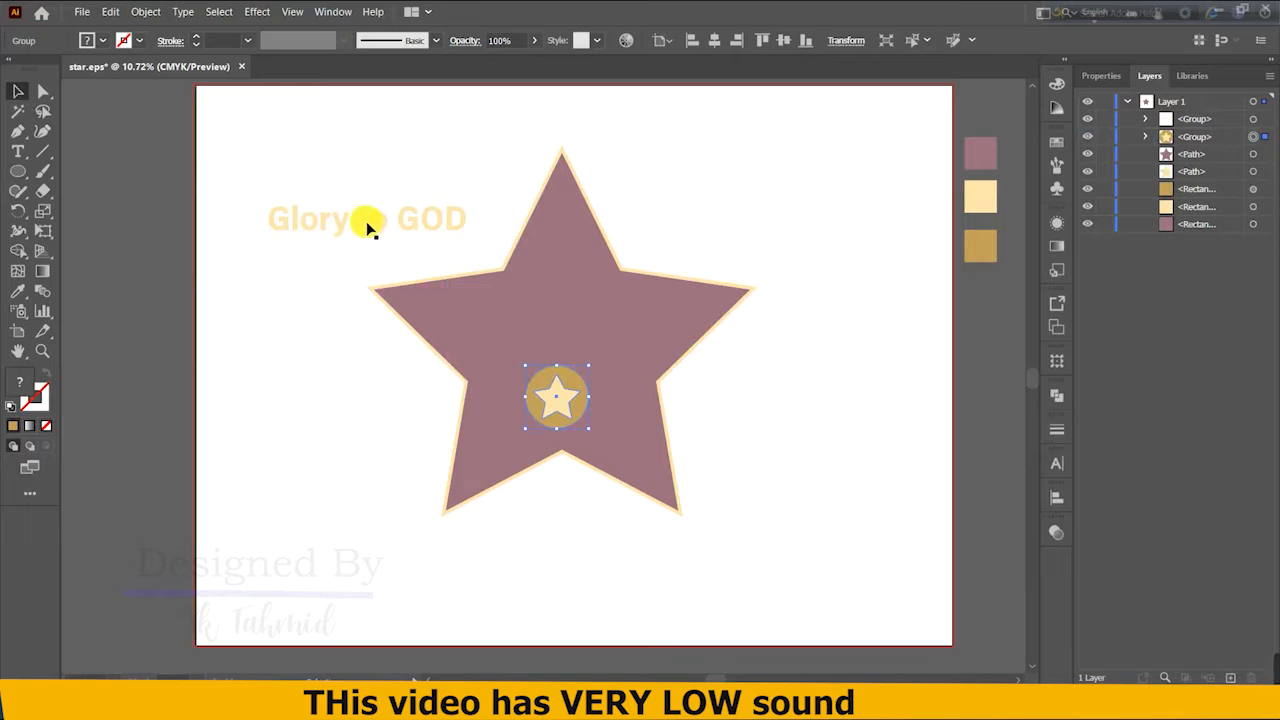
# Enlarge the "Glory to GOD" lettering and place it across the large star, slightly wider than the star's arms.
pyautogui.moveTo(452, 216); pyautogui.dragTo(806, 316)
pyautogui.moveTo(271, 315); pyautogui.dragTo(350, 320)
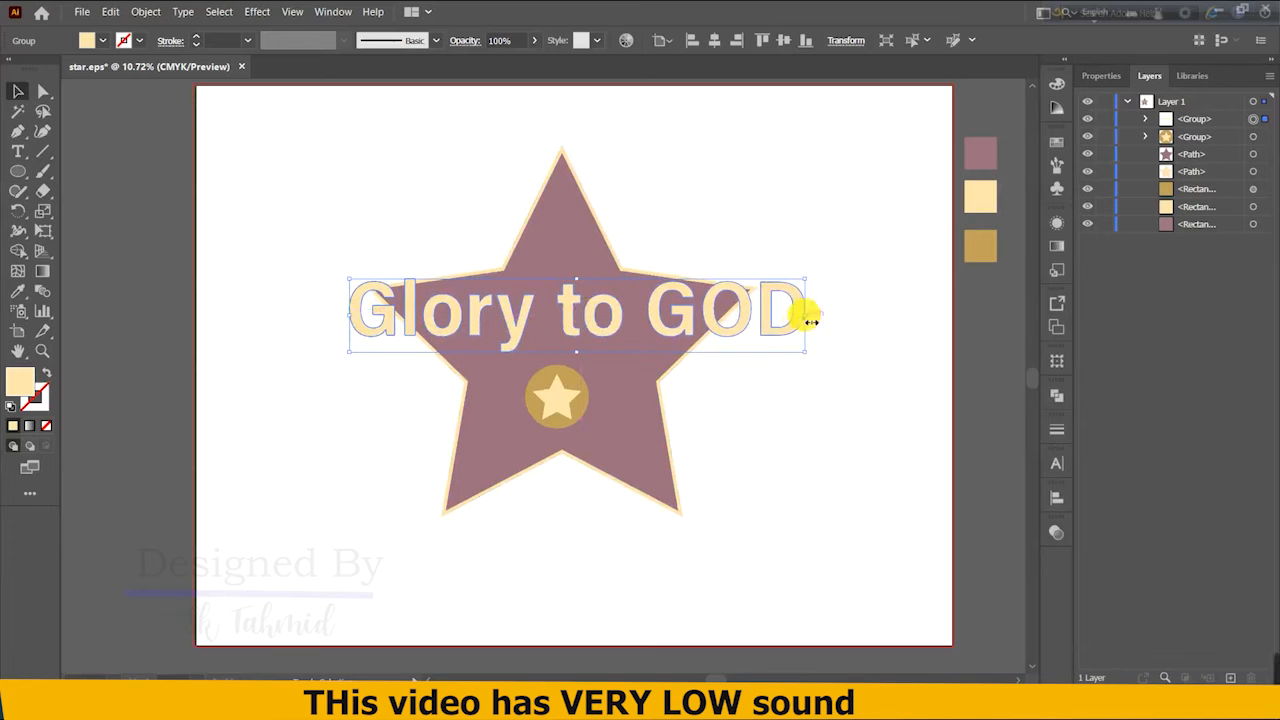
pyautogui.moveTo(810, 322); pyautogui.dragTo(772, 327)
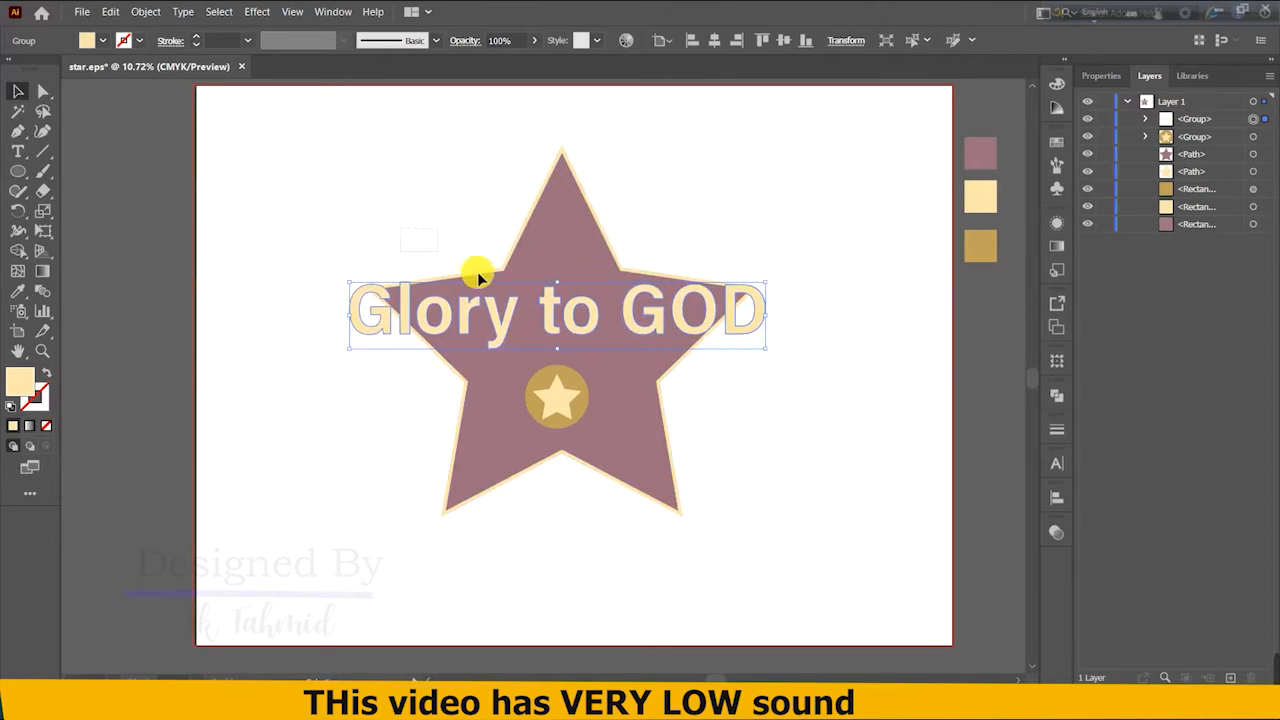
# Align the "Glory to GOD" lettering and both large stars on their horizontal centers.
pyautogui.keyDown('shift'); pyautogui.click(543, 286); pyautogui.keyUp('shift')
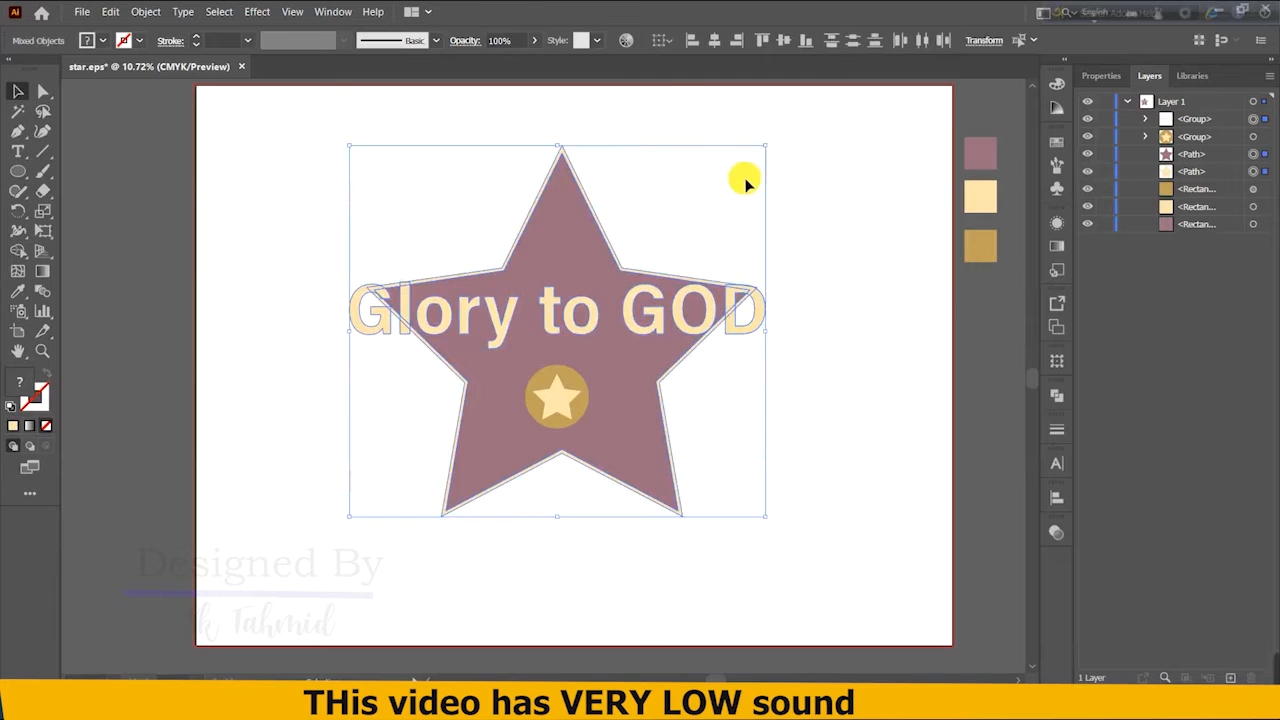
pyautogui.click(714, 40)
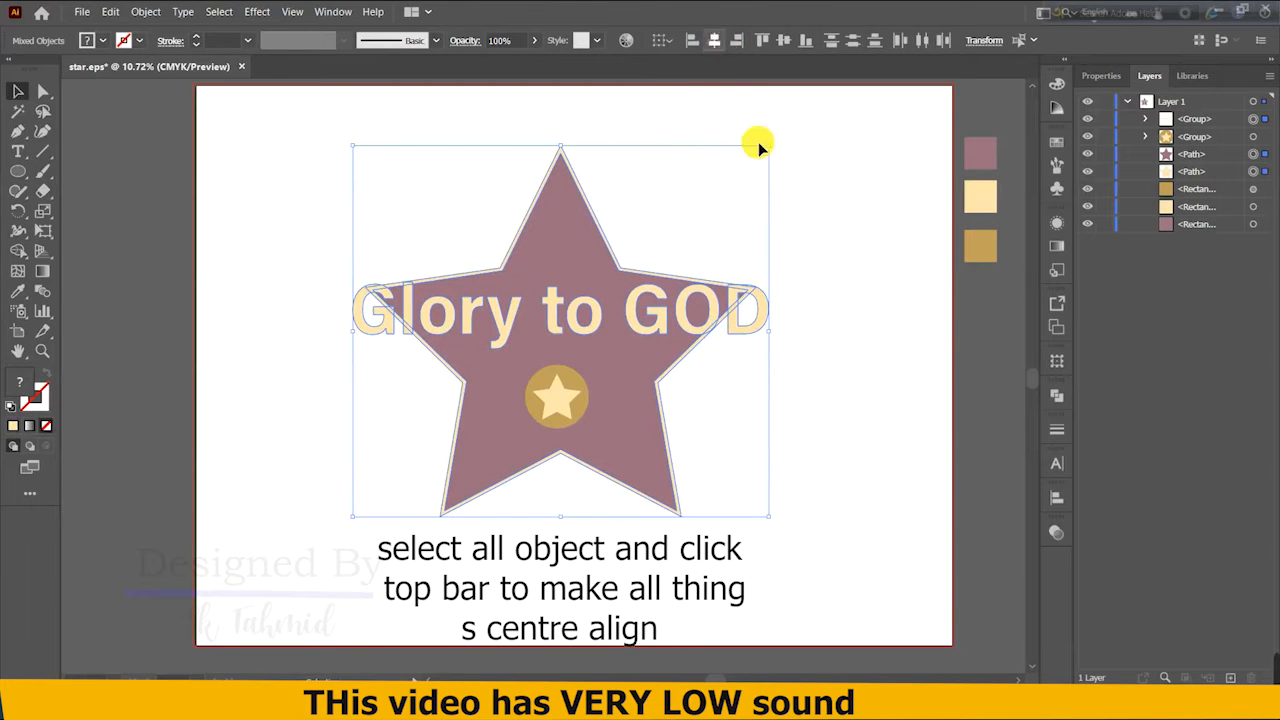
pyautogui.click(855, 292)
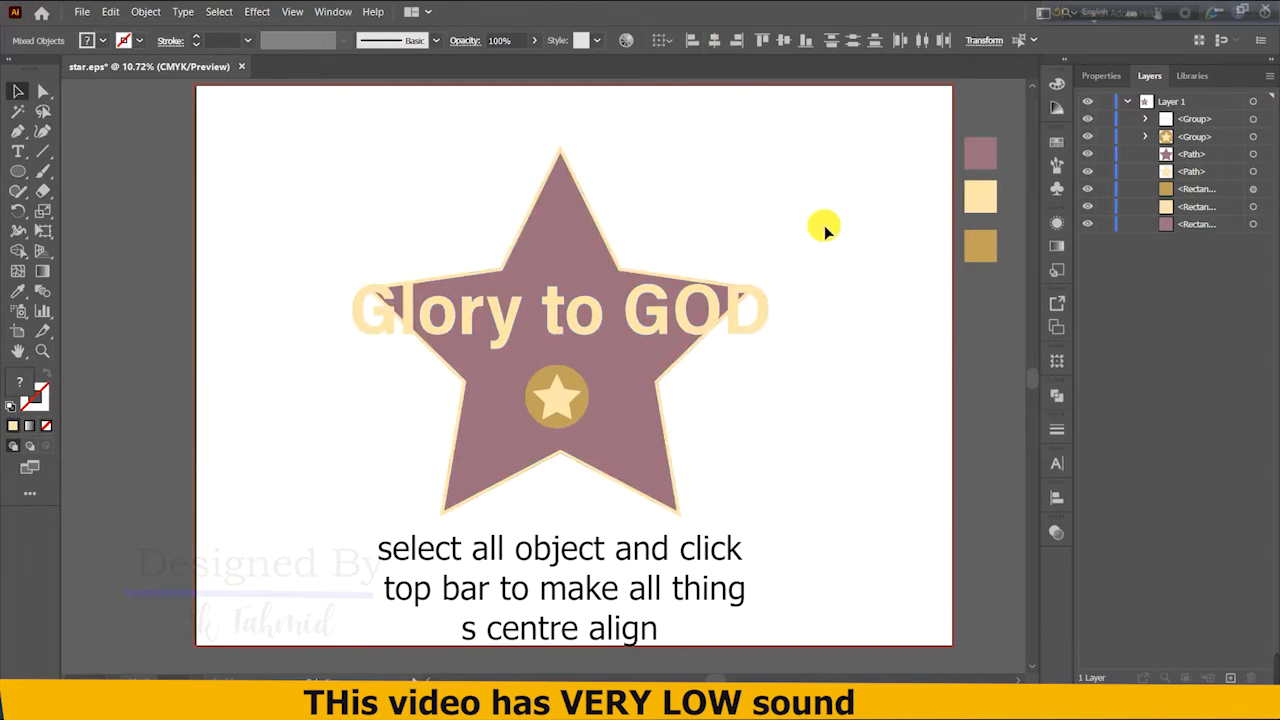
# Change the "Glory to GOD" lettering's fill color to orange-yellow FFCC66.
pyautogui.click(735, 323)
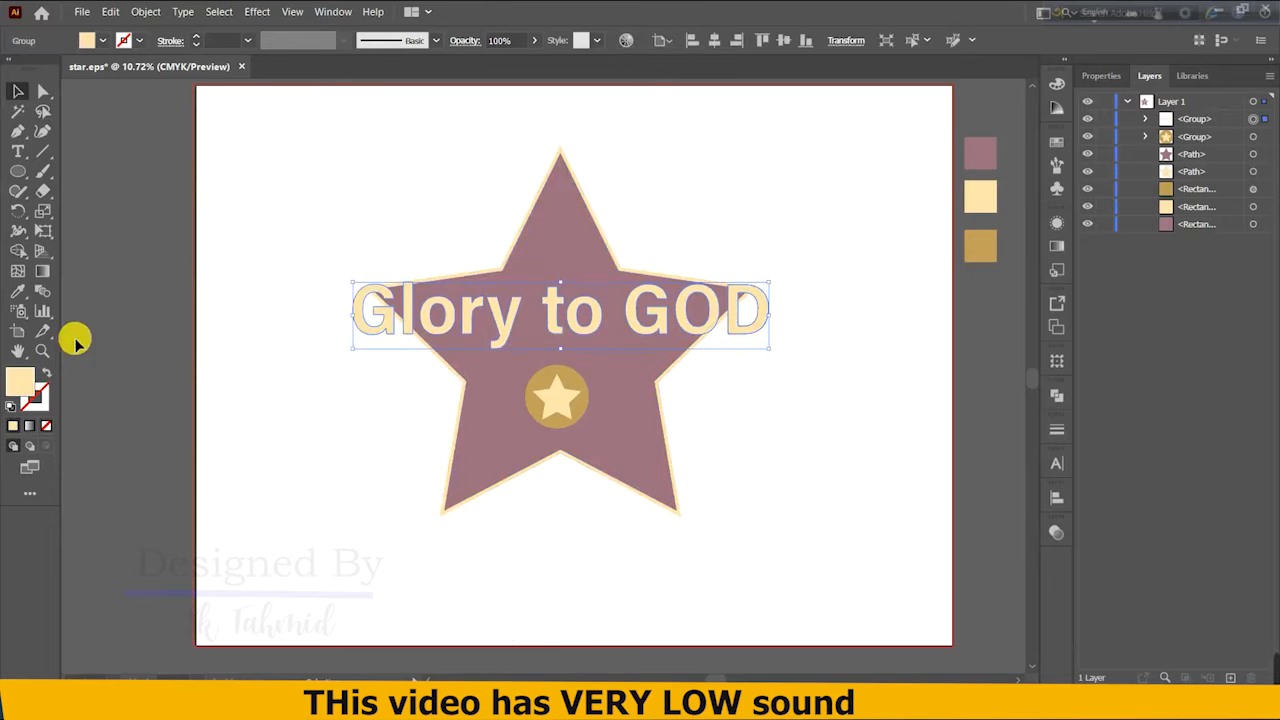
pyautogui.doubleClick(14, 388)
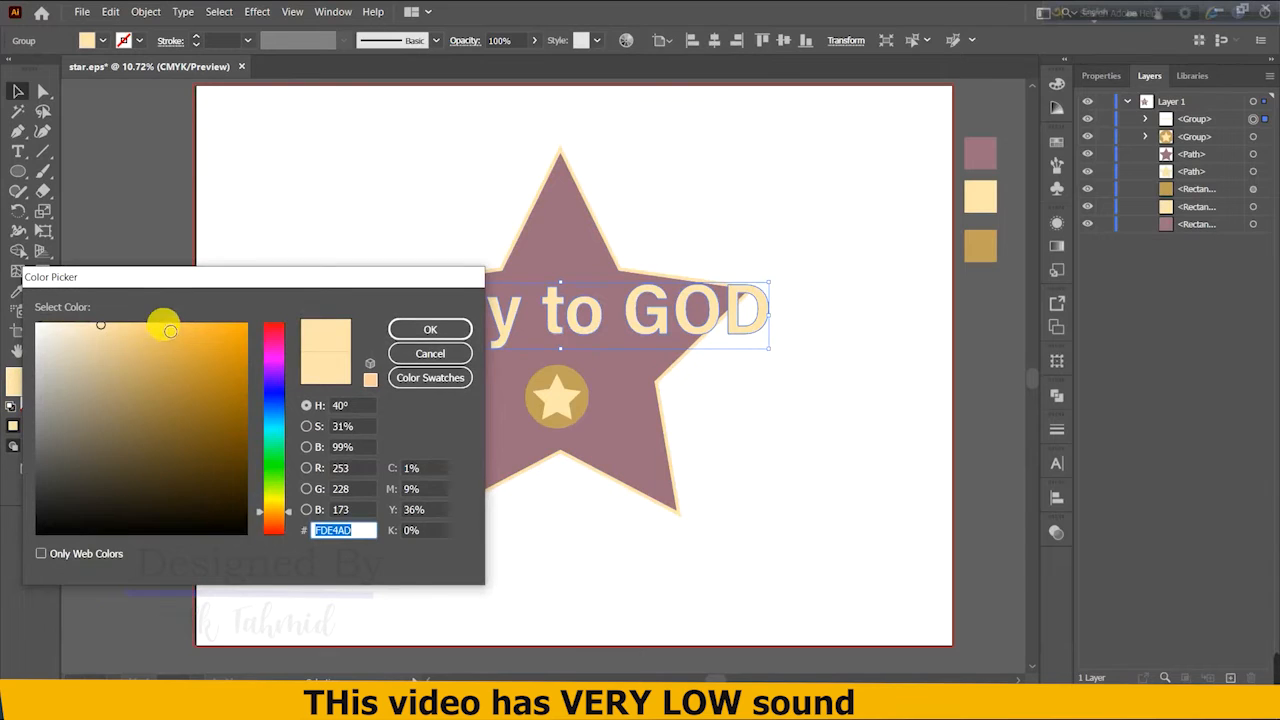
pyautogui.click(168, 329)
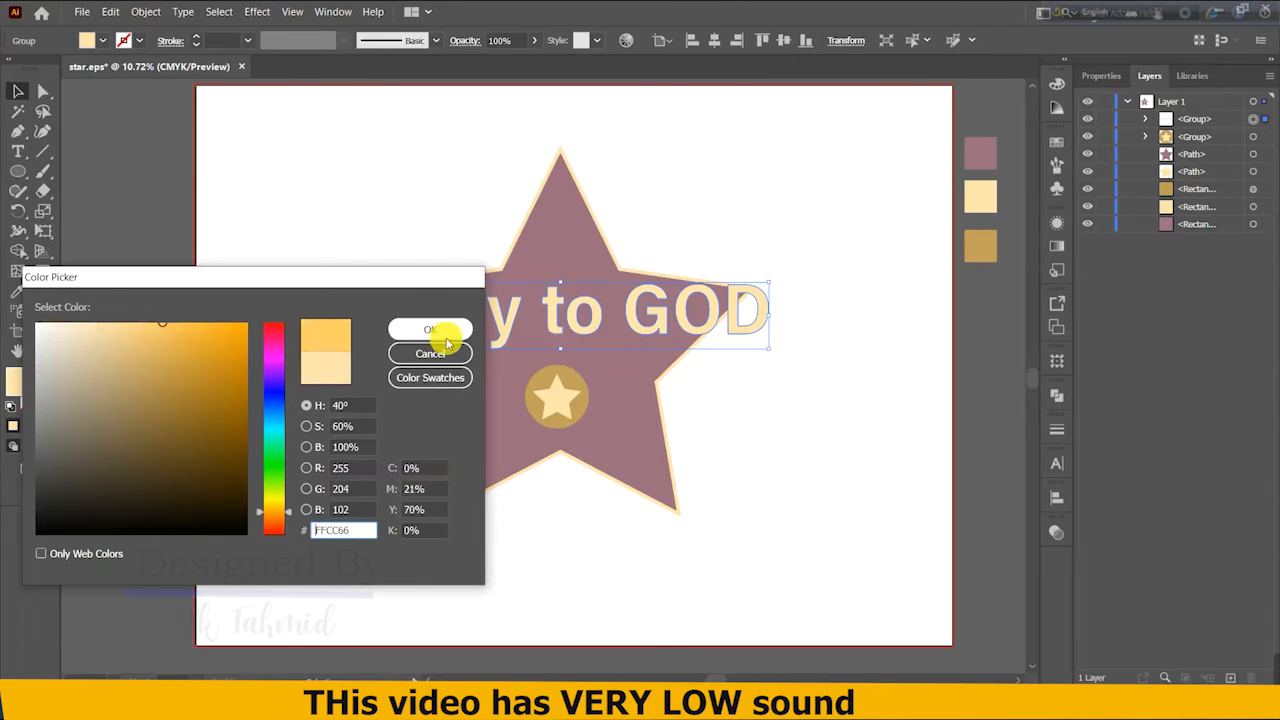
pyautogui.click(446, 331)
pyautogui.click(931, 406)
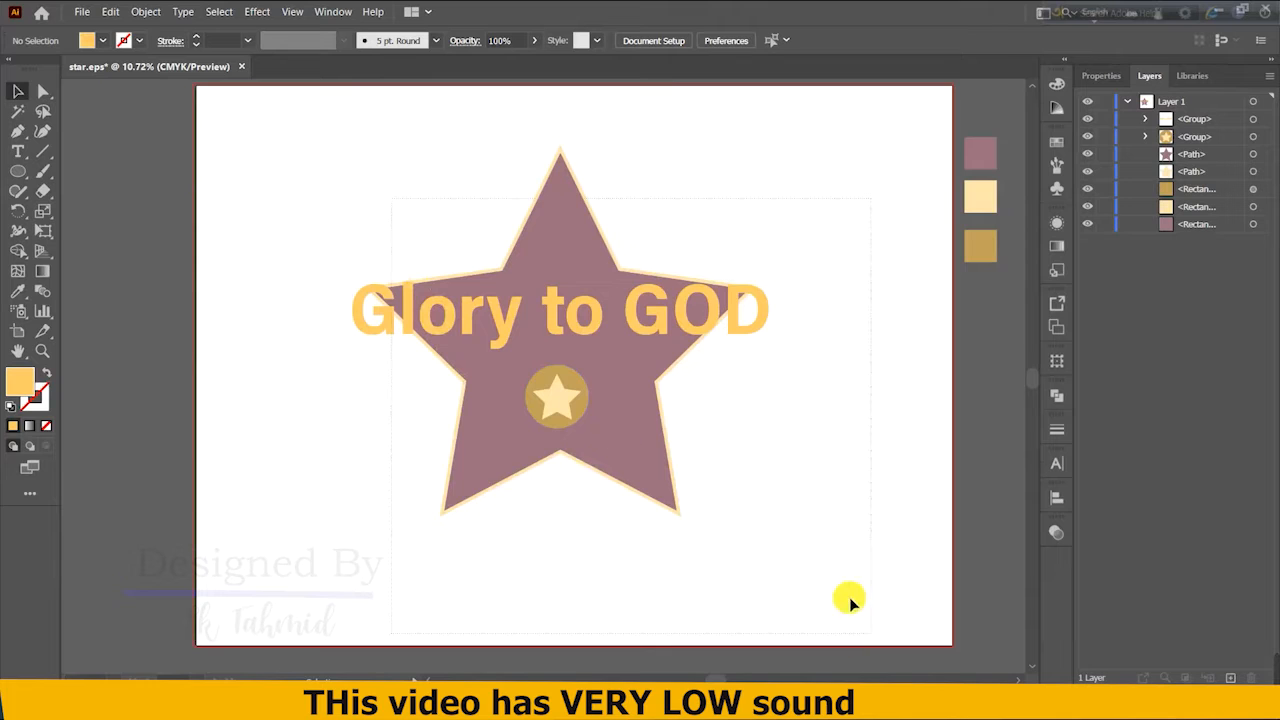
# Align the lettering, the badge and both large stars together on their horizontal centers.
pyautogui.moveTo(849, 600); pyautogui.dragTo(707, 245)
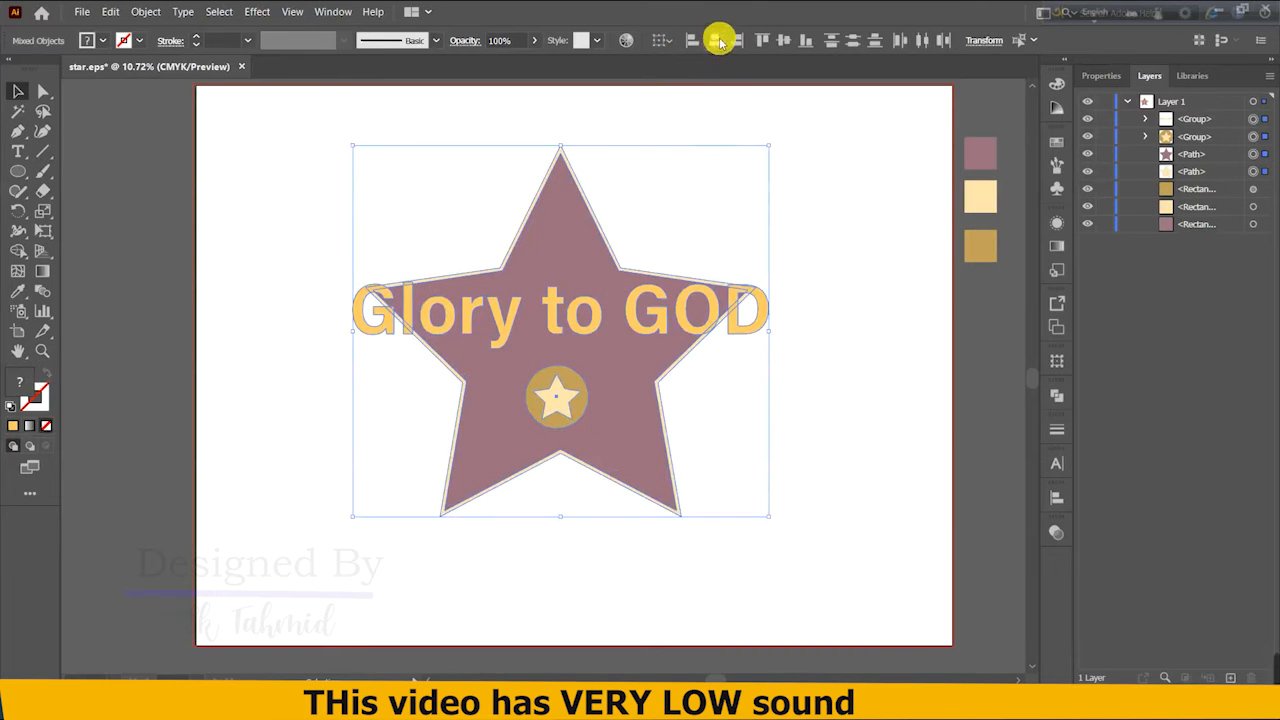
pyautogui.click(719, 40)
pyautogui.click(918, 281)
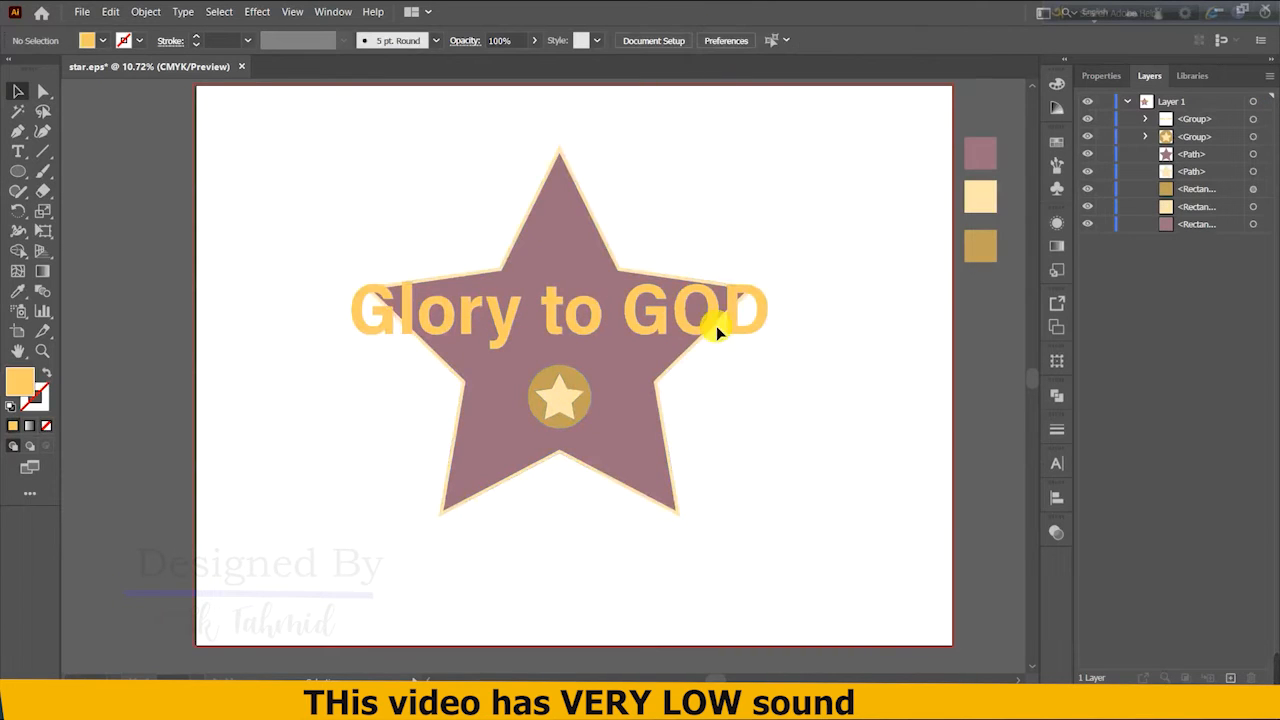
# Move the "Glory to GOD" lettering slightly down, closer to the circle badge.
pyautogui.click(590, 320)
pyautogui.moveTo(632, 316); pyautogui.dragTo(634, 320)
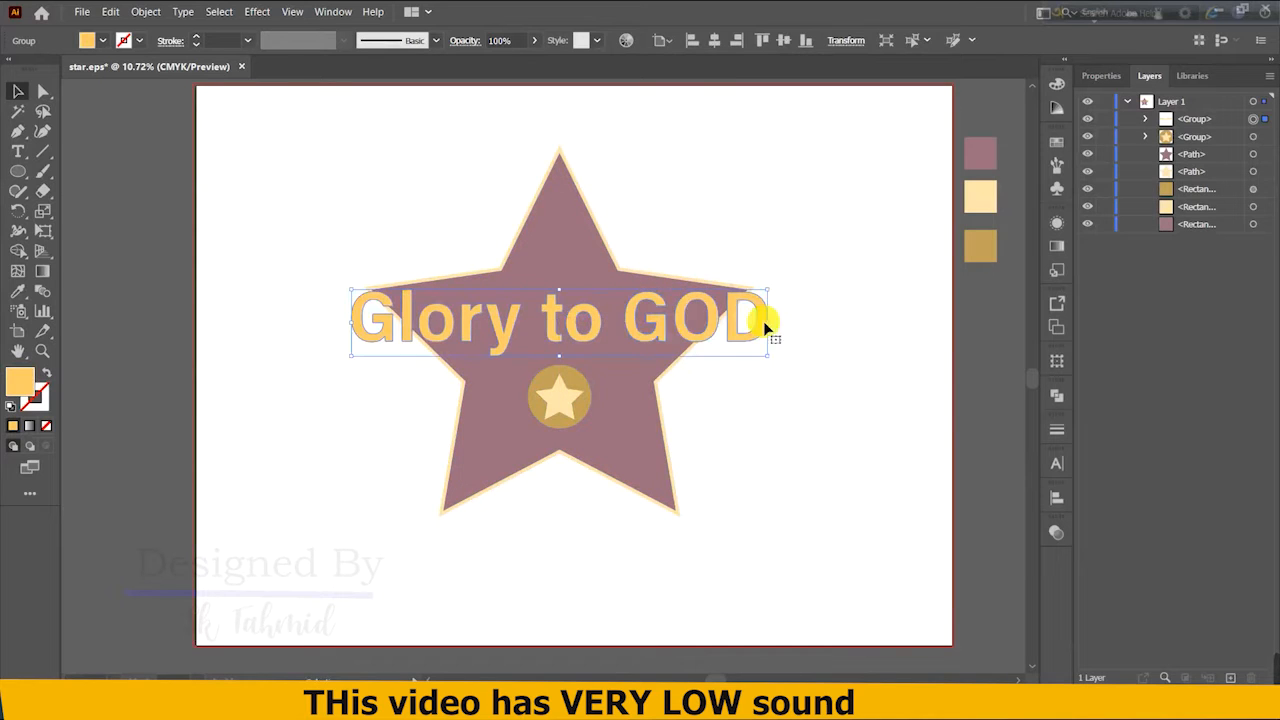
pyautogui.click(837, 318)
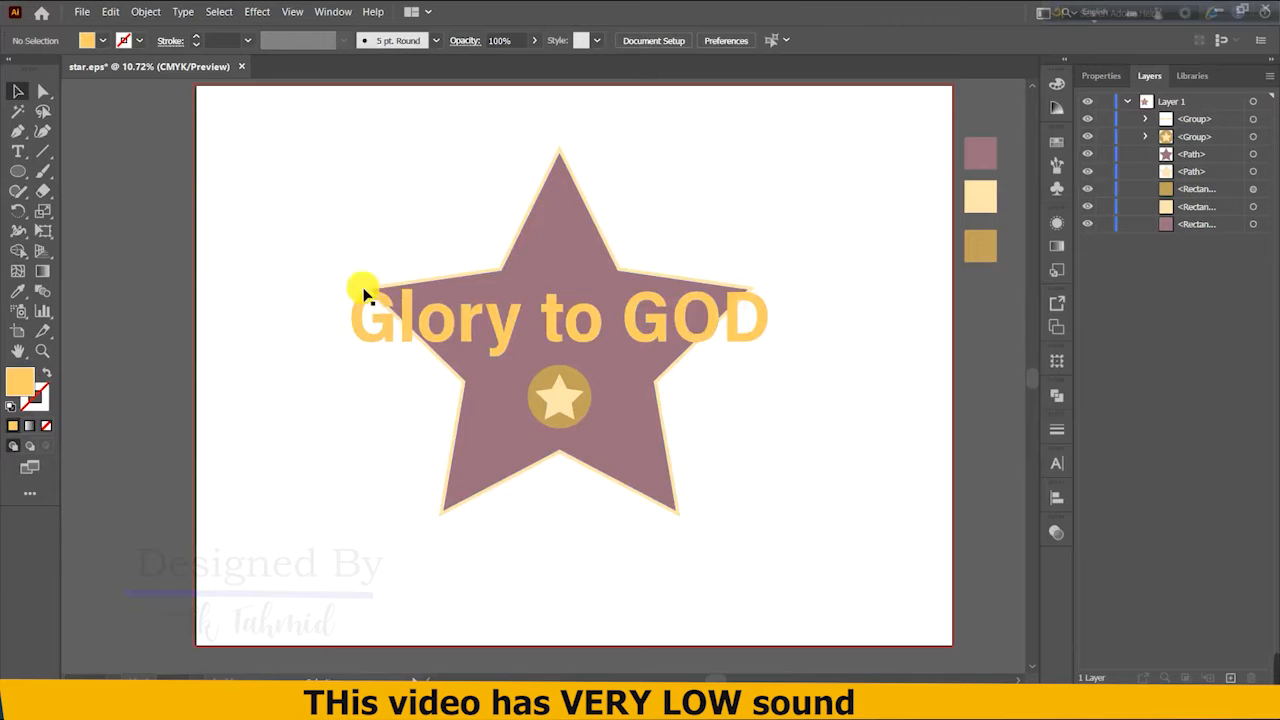
# Group the stars, badge and "Glory to GOD" lettering together, and delete the three color swatch rectangles beside the artboard.
pyautogui.hotkey('ctrl', 'a')
pyautogui.rightClick(575, 330)
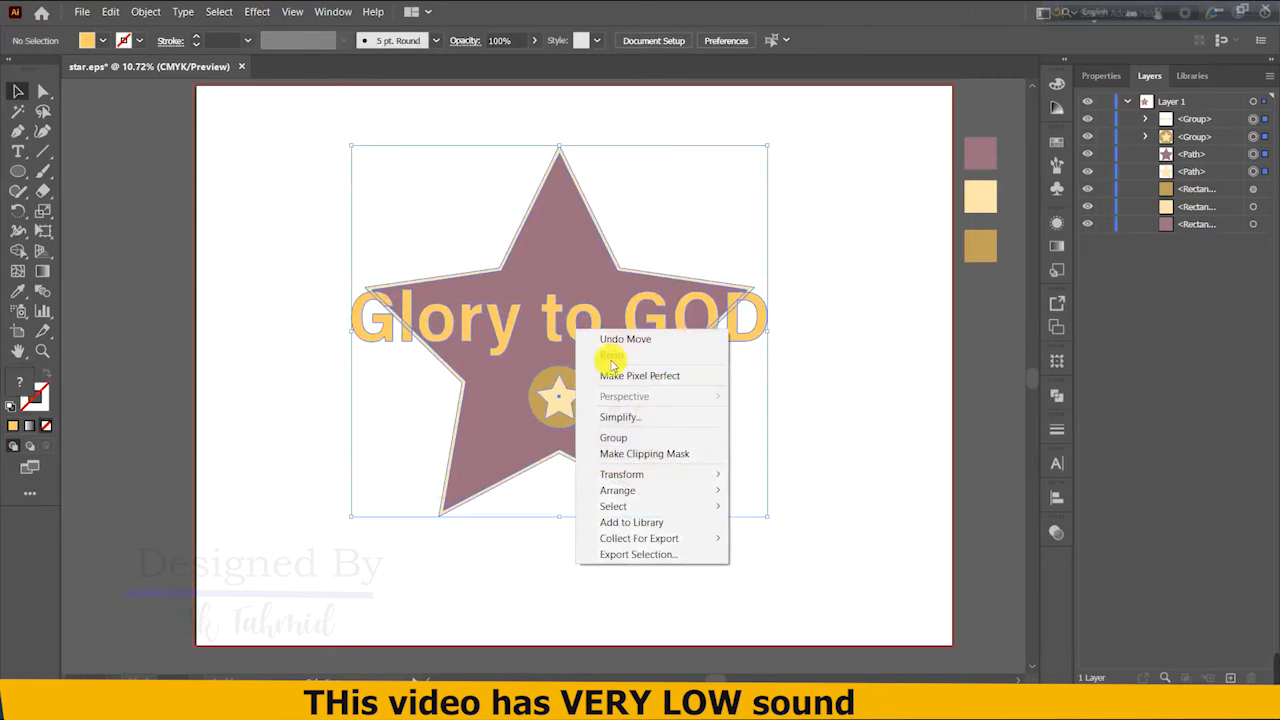
pyautogui.click(640, 440)
pyautogui.click(825, 360)
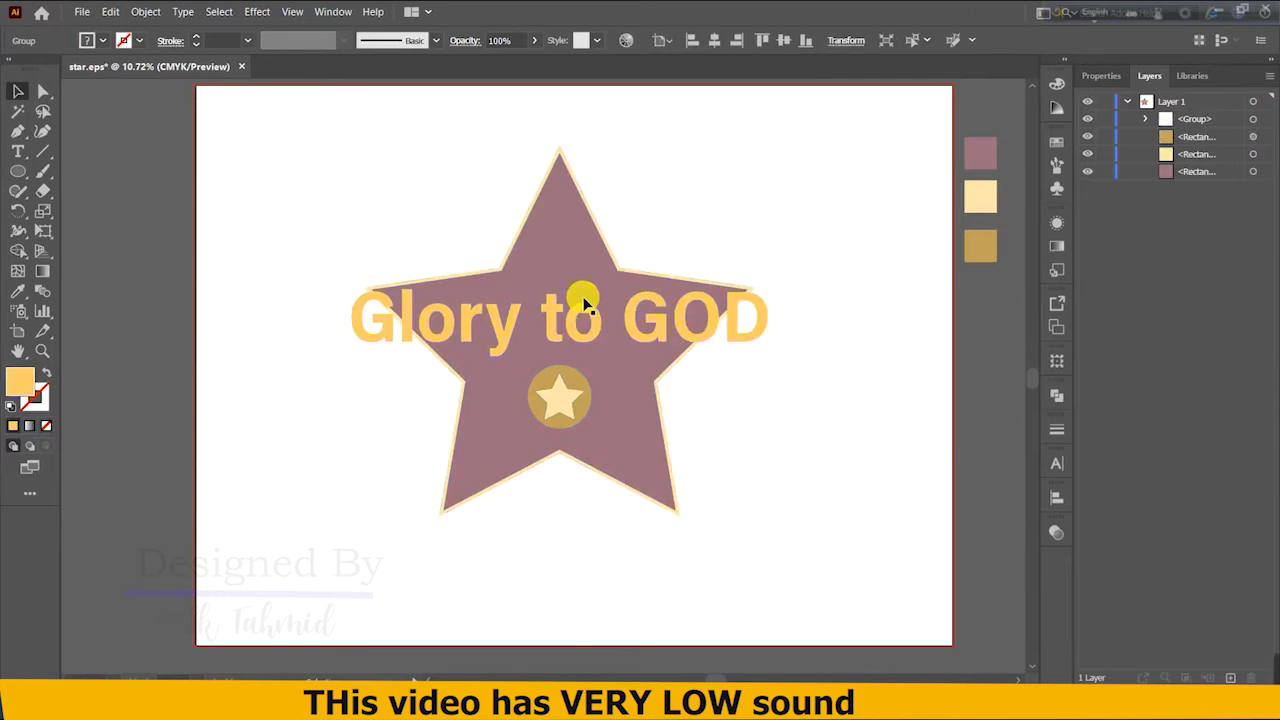
pyautogui.moveTo(583, 297)
pyautogui.mouseDown()
pyautogui.moveTo(586, 323)
pyautogui.moveTo(585, 297)
pyautogui.mouseUp()
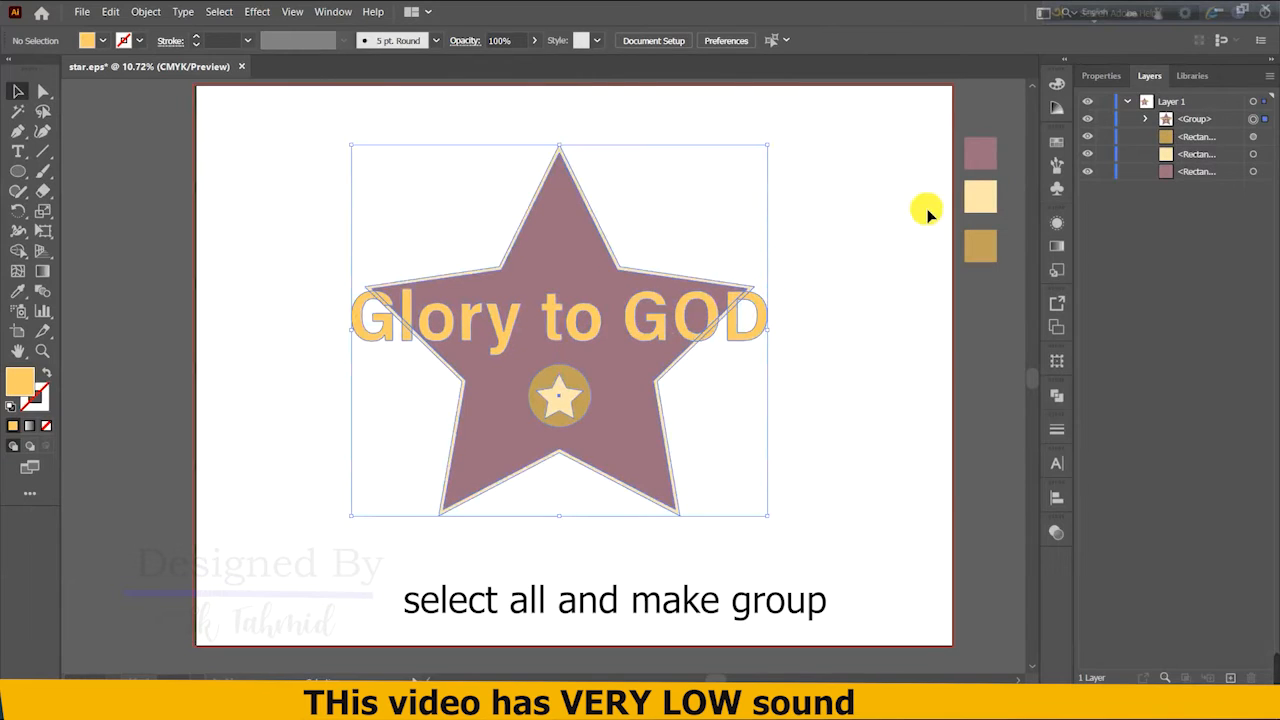
pyautogui.click(837, 286)
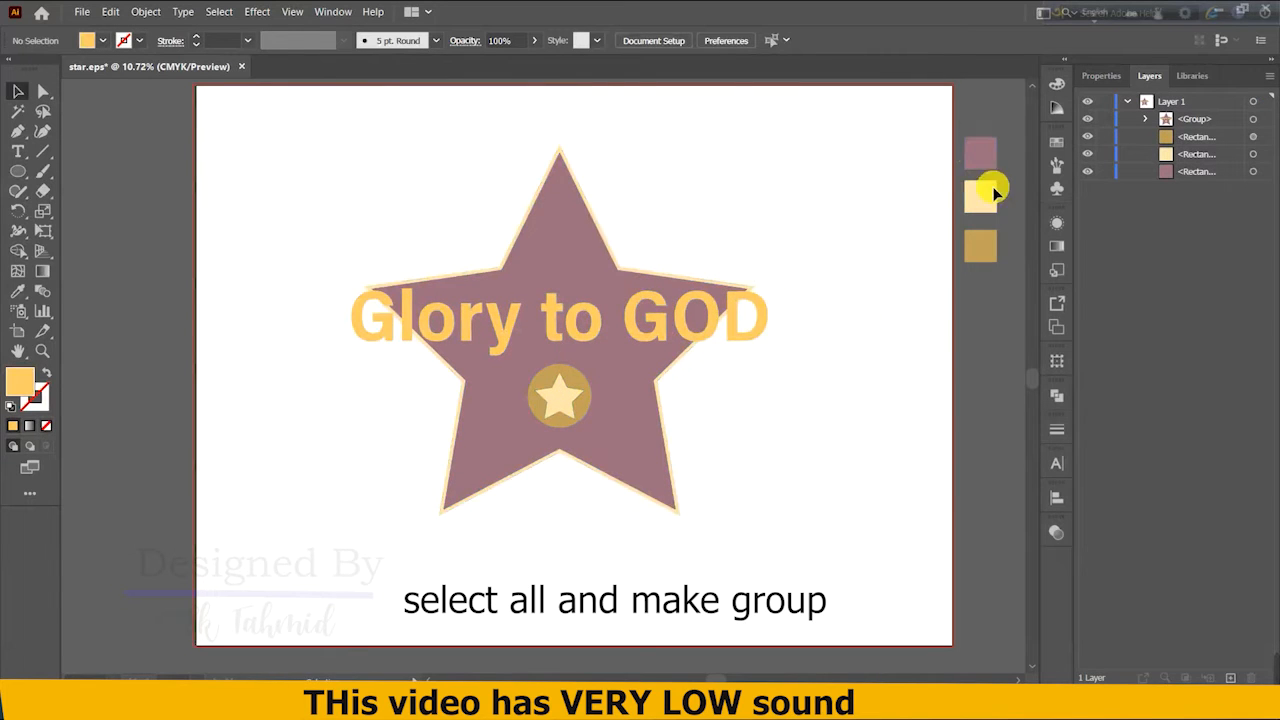
pyautogui.press('Delete')
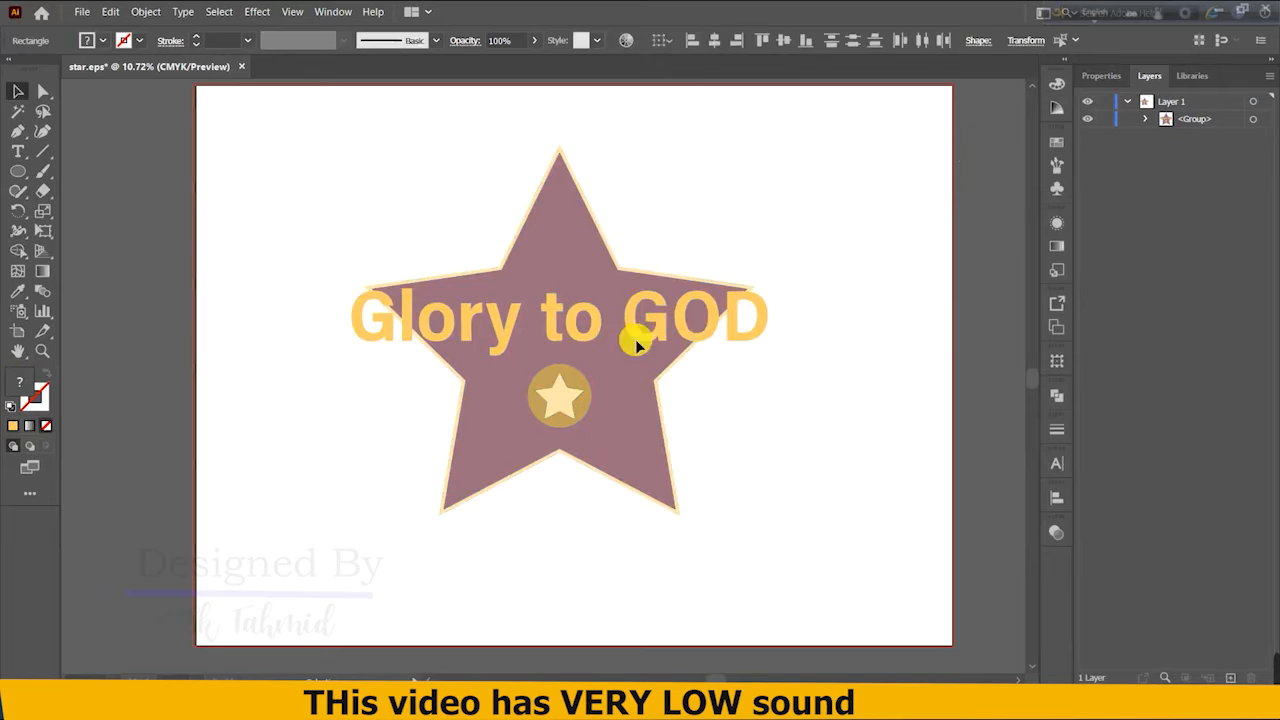
# Export the star design as a PNG file named staryou in the break_2 font-love2 folder.
pyautogui.click(82, 11)
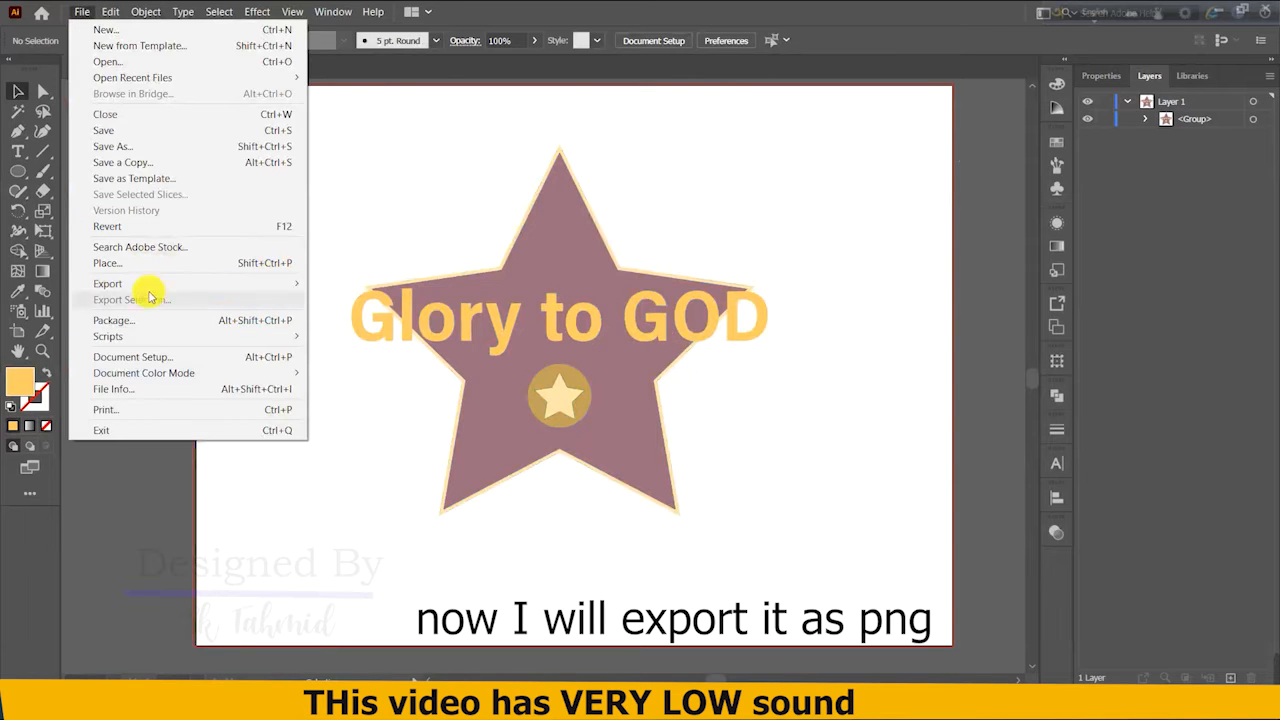
pyautogui.moveTo(286, 278)
pyautogui.click(393, 299)
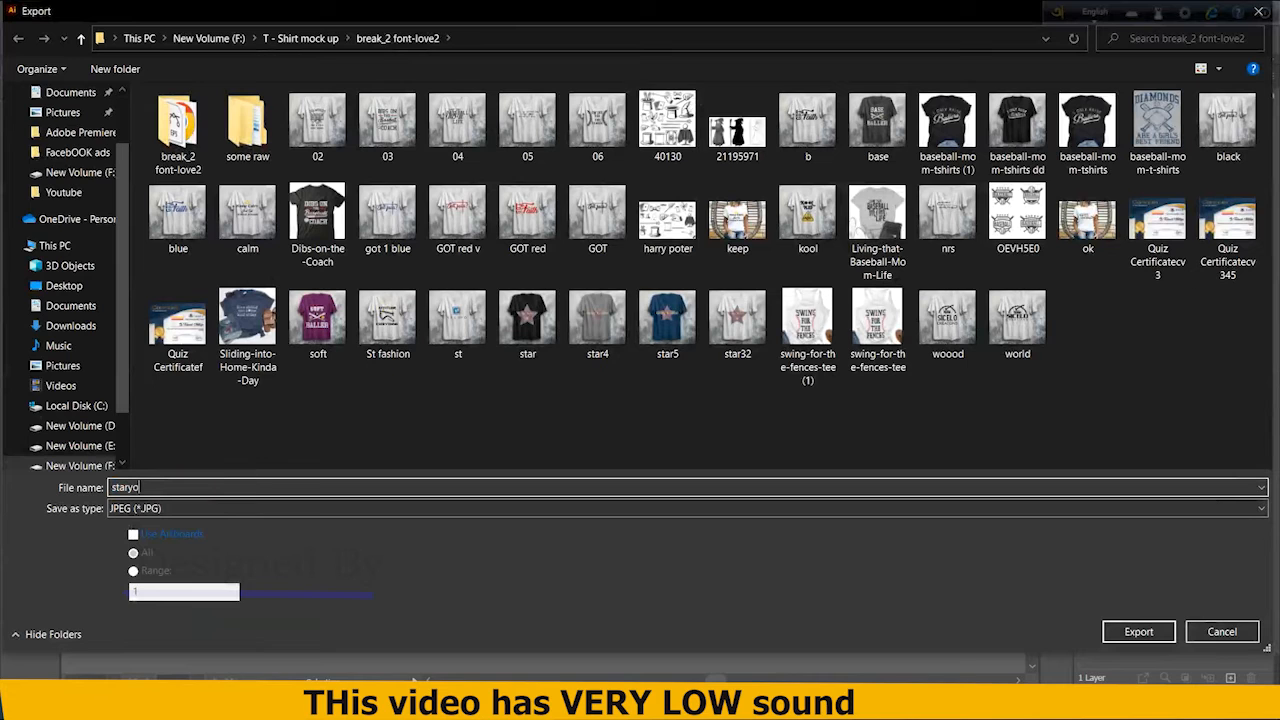
pyautogui.click(1138, 631)
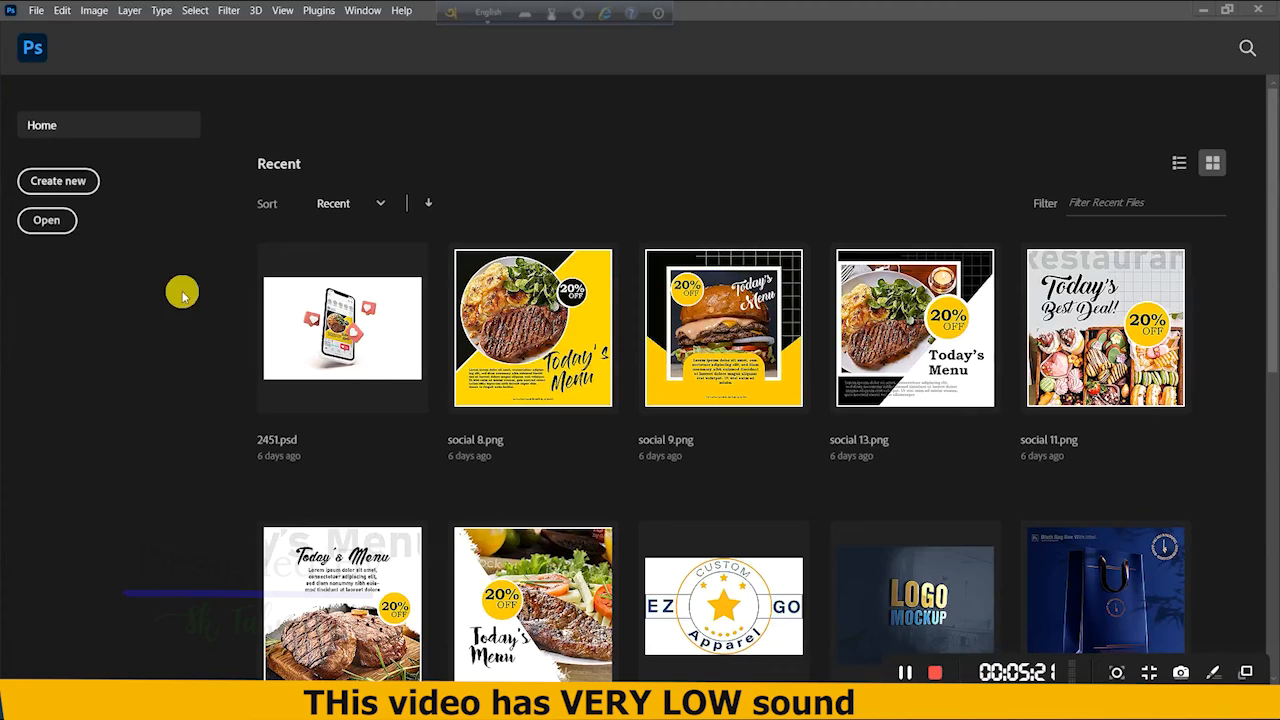
# Switch to Photoshop, open the recent St fashion.psd T-shirt mockup and delete the layer with the "it's a slinding into home kind of day" text.
pyautogui.click(52, 224)
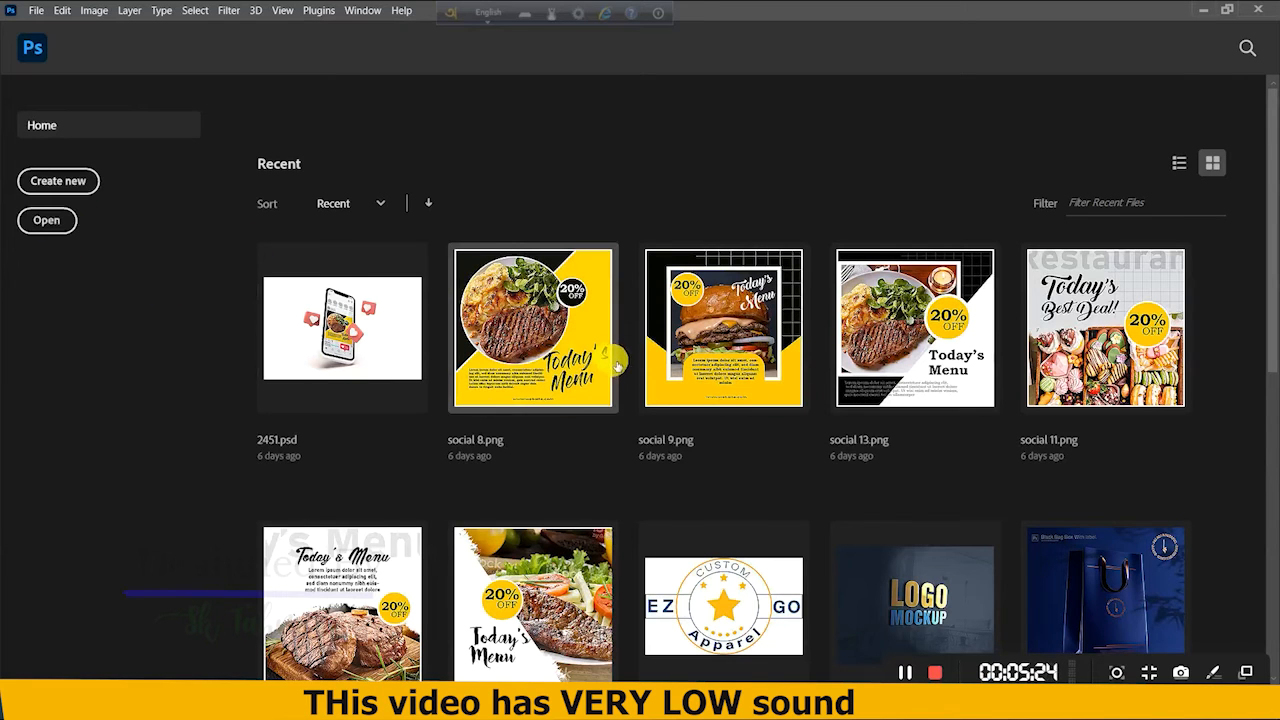
pyautogui.scroll(-5, 530, 330)
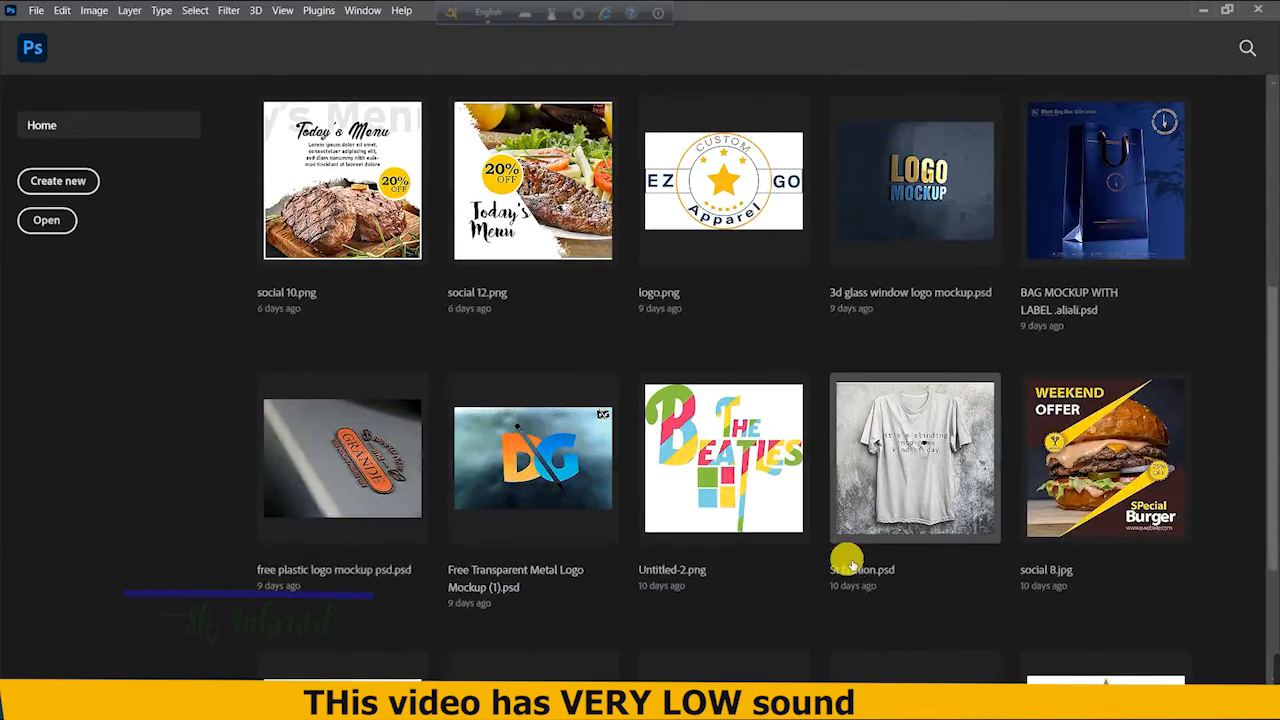
pyautogui.click(888, 486)
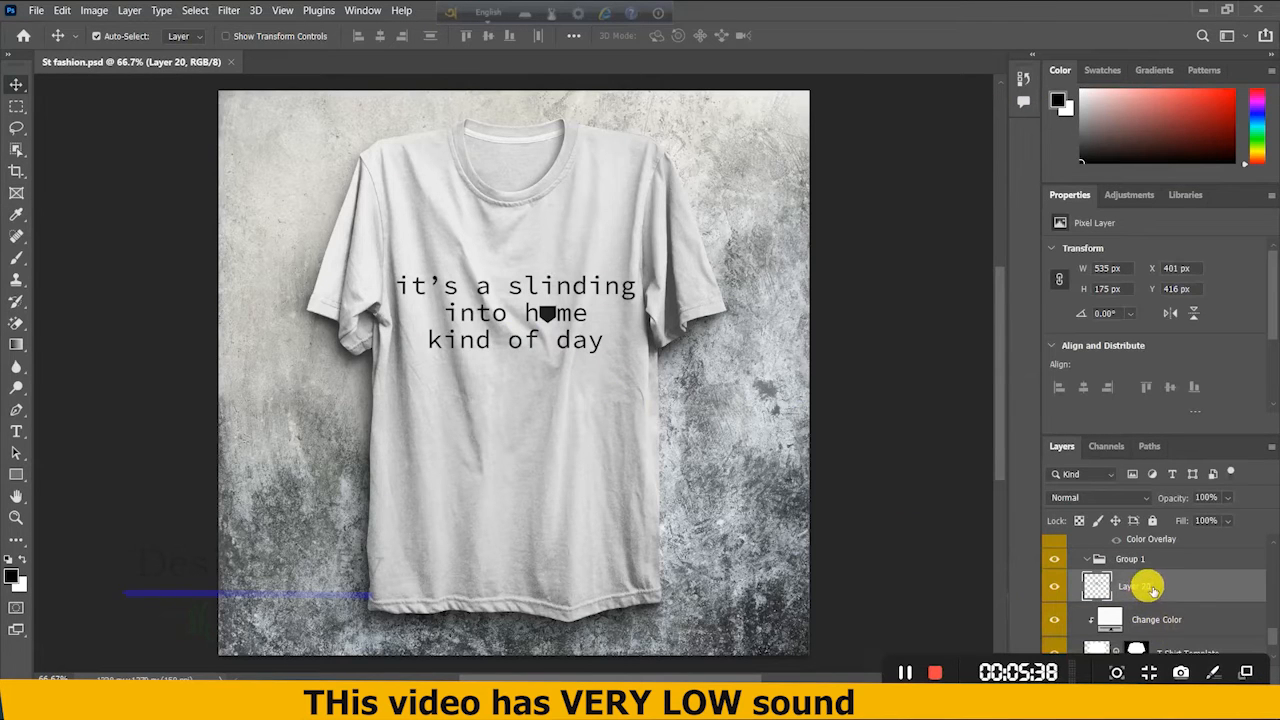
pyautogui.press('Delete')
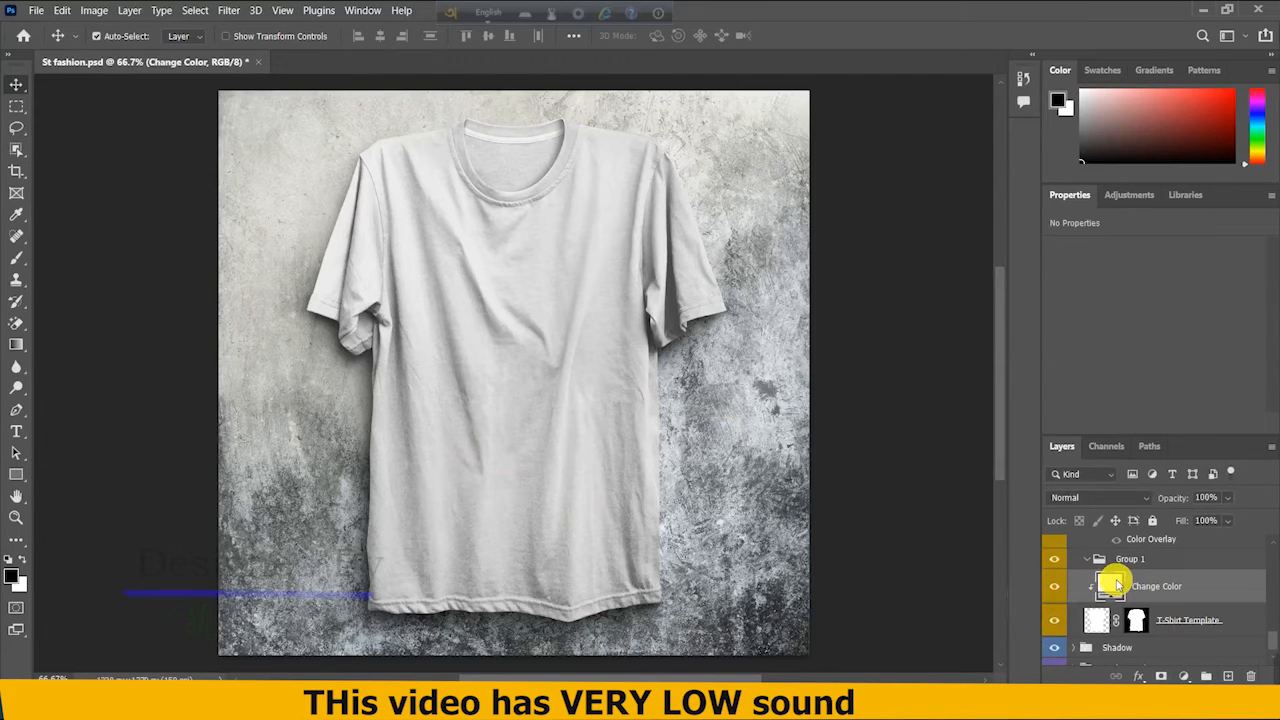
# Recolor the T-shirt by setting the Change Color fill layer to dark blue 014169.
pyautogui.doubleClick(1113, 585)
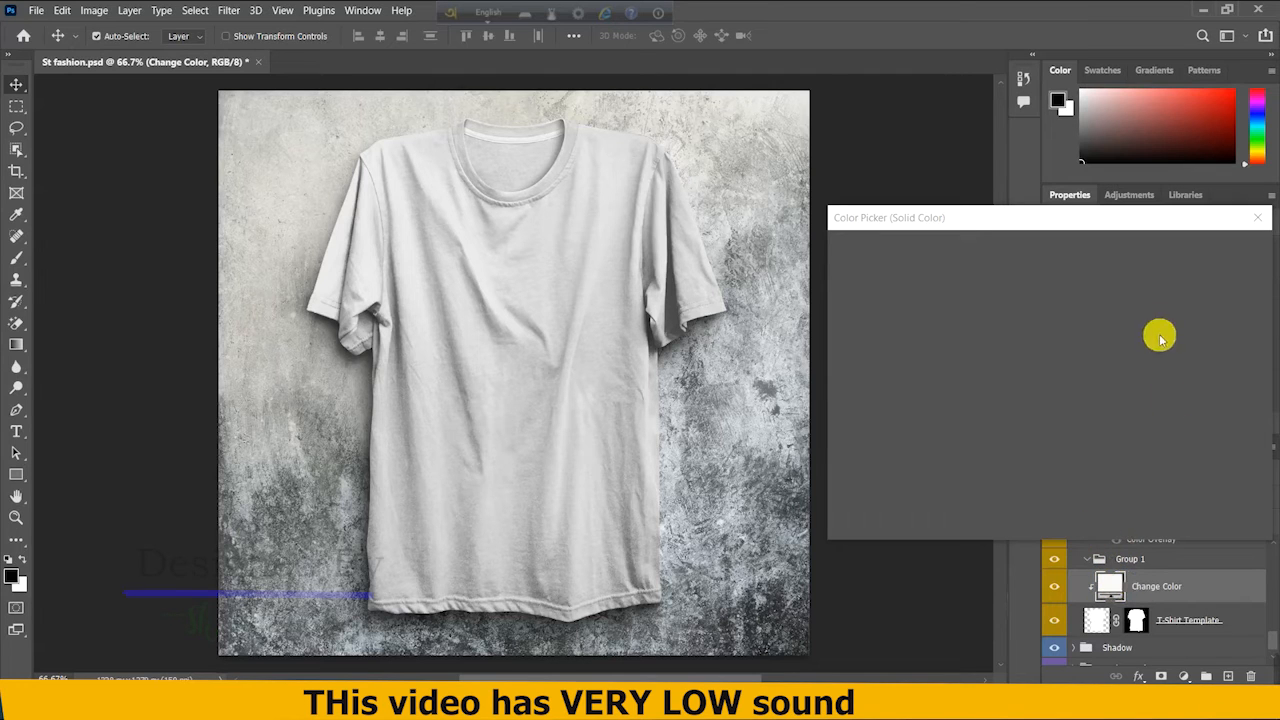
pyautogui.click(1262, 217)
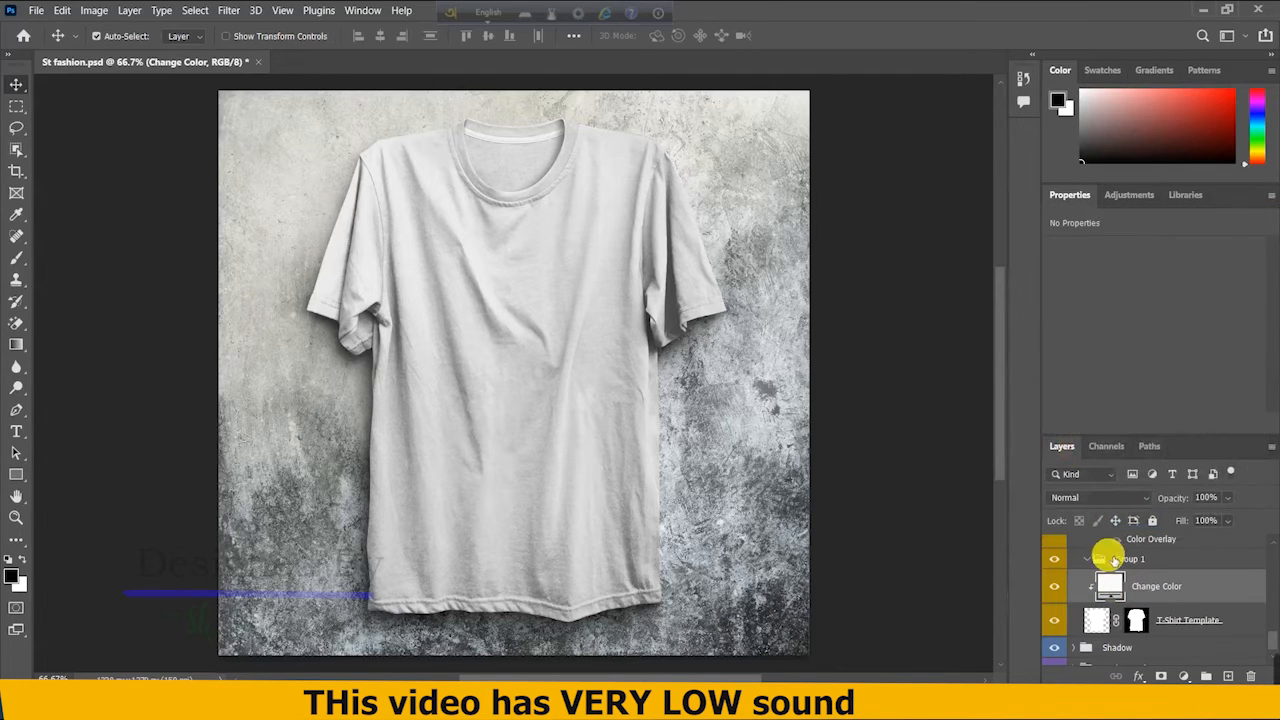
pyautogui.doubleClick(1113, 585)
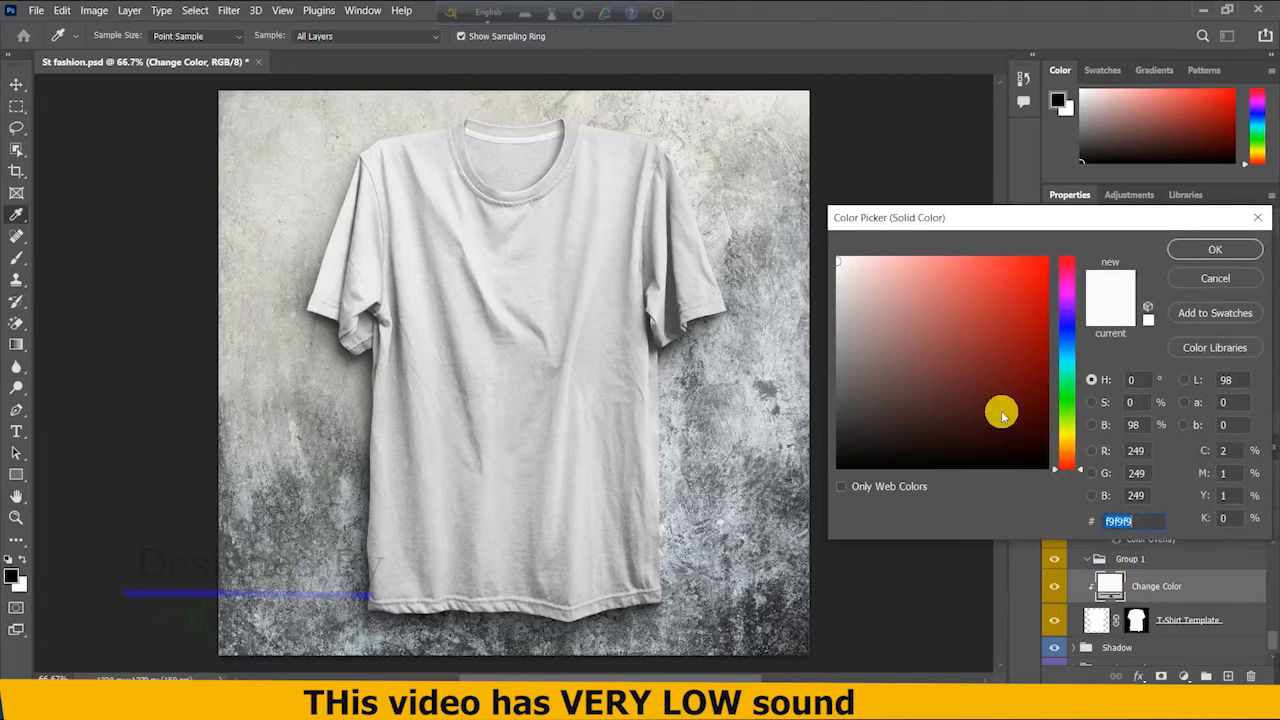
pyautogui.click(1066, 350)
pyautogui.click(1051, 384)
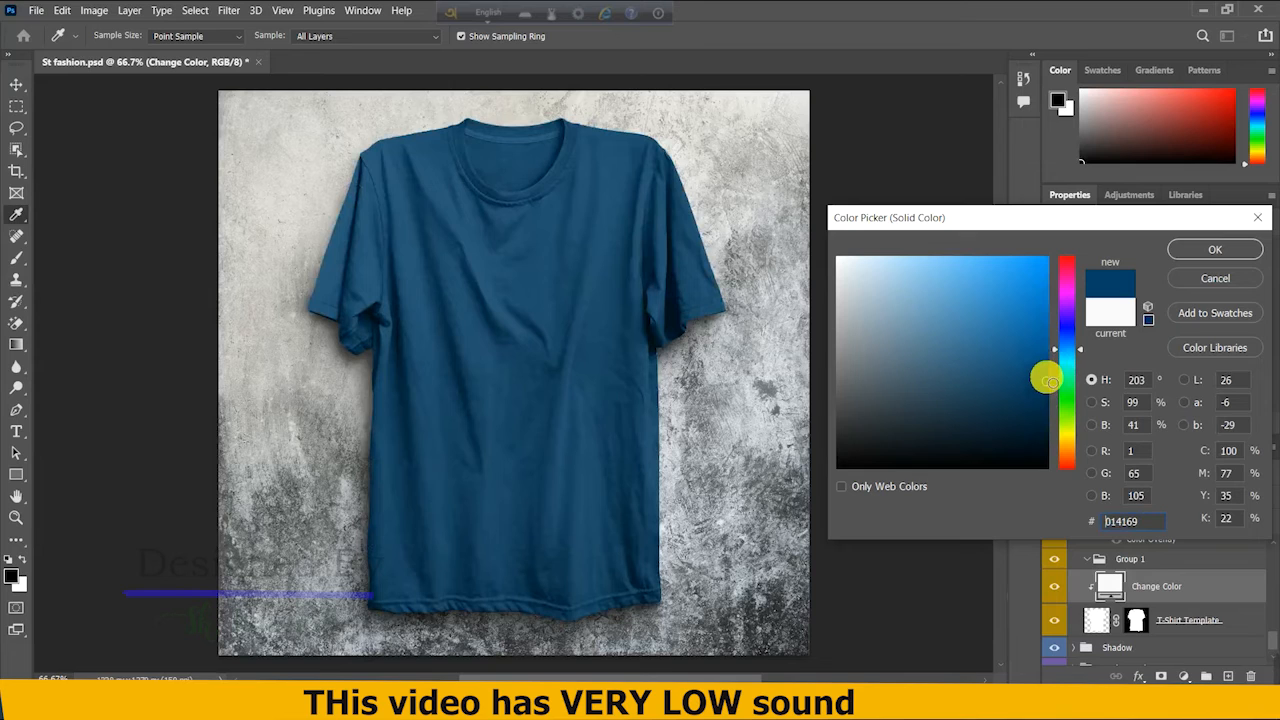
pyautogui.click(1180, 249)
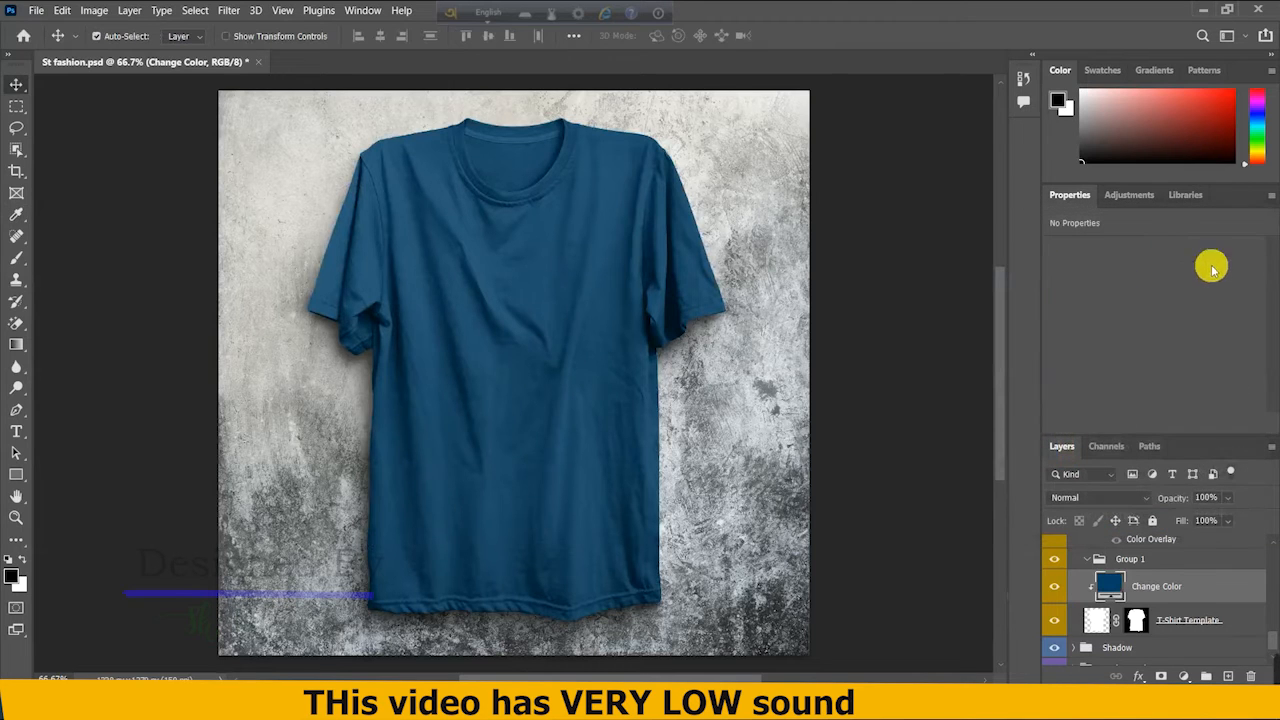
# Open the exported staryou file from the break_2 font-love2 folder inside T - Shirt mock up on drive F.
pyautogui.click(38, 12)
pyautogui.click(48, 41)
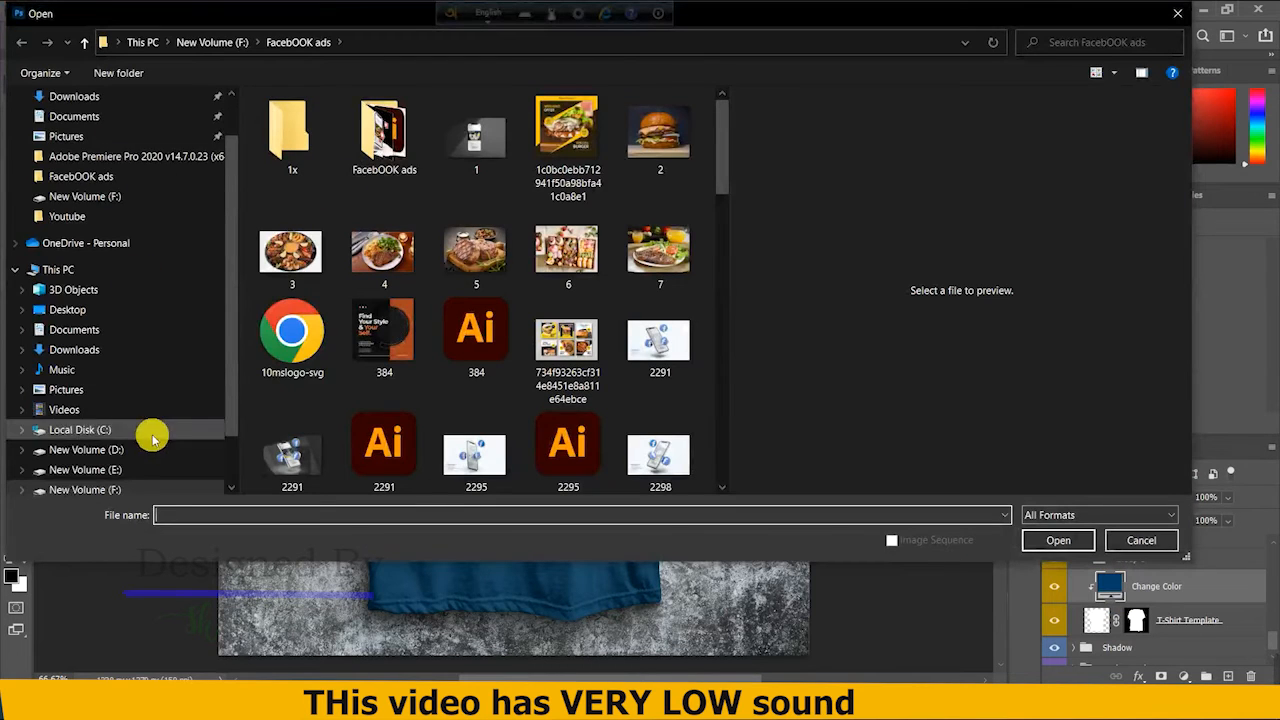
pyautogui.scroll(-3, 140, 430)
pyautogui.click(140, 429)
pyautogui.scroll(-10, 415, 287)
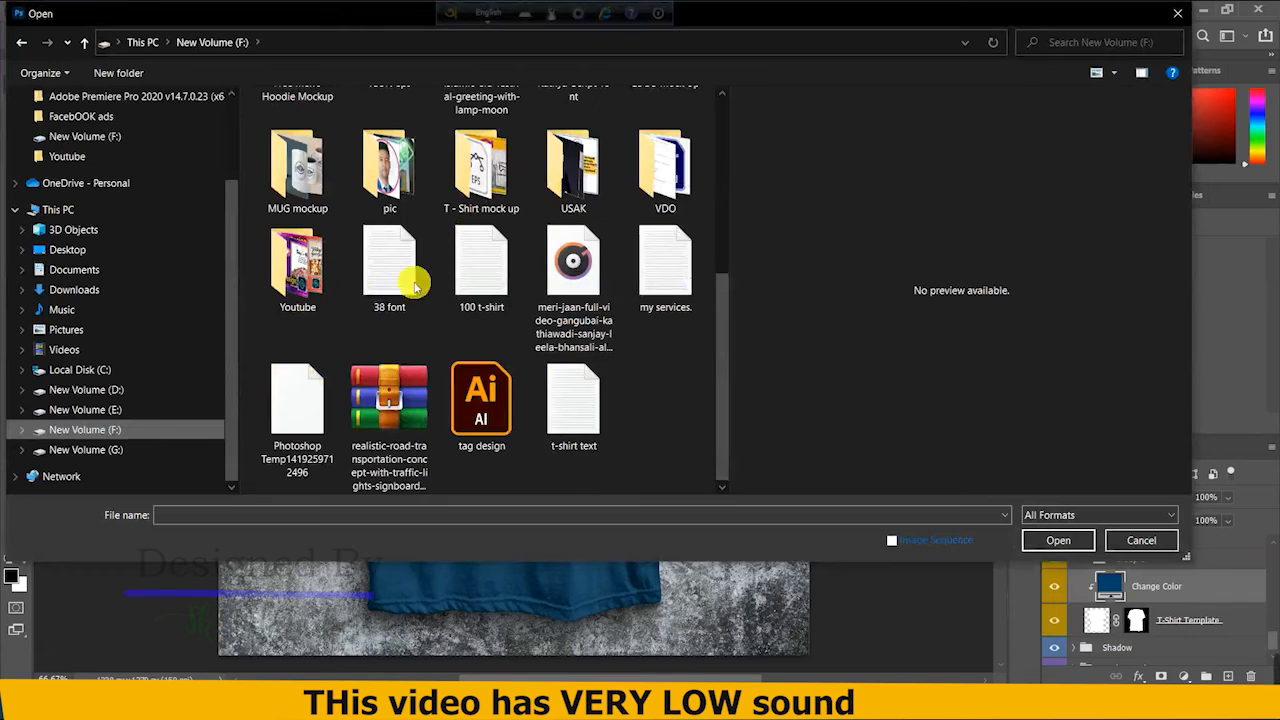
pyautogui.doubleClick(478, 168)
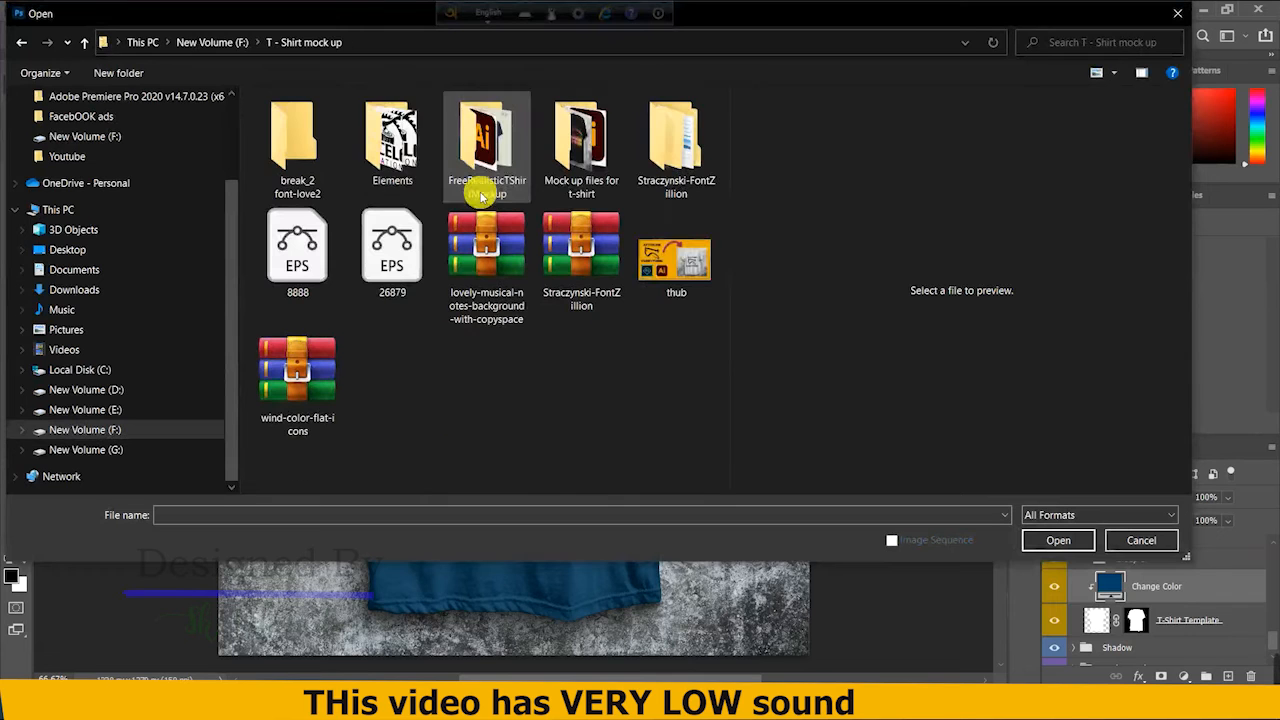
pyautogui.doubleClick(312, 150)
pyautogui.scroll(-5, 529, 309)
pyautogui.scroll(-5, 408, 413)
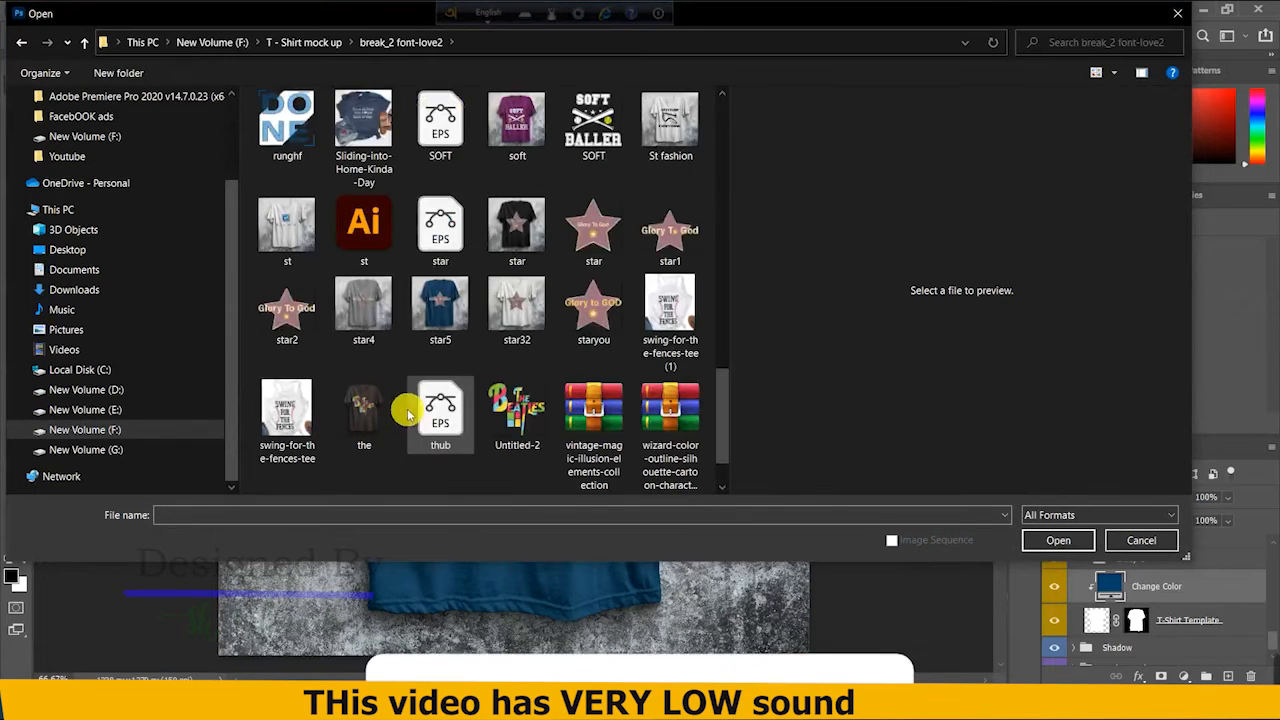
pyautogui.click(590, 302)
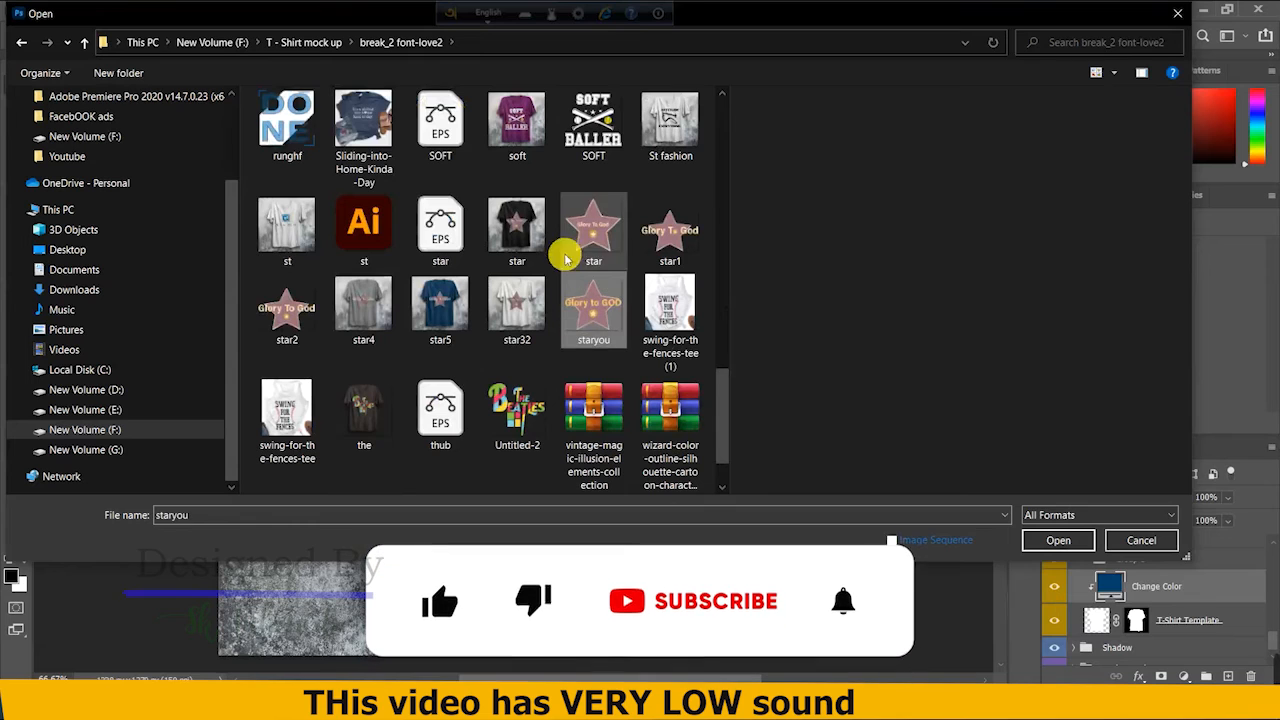
pyautogui.click(1093, 538)
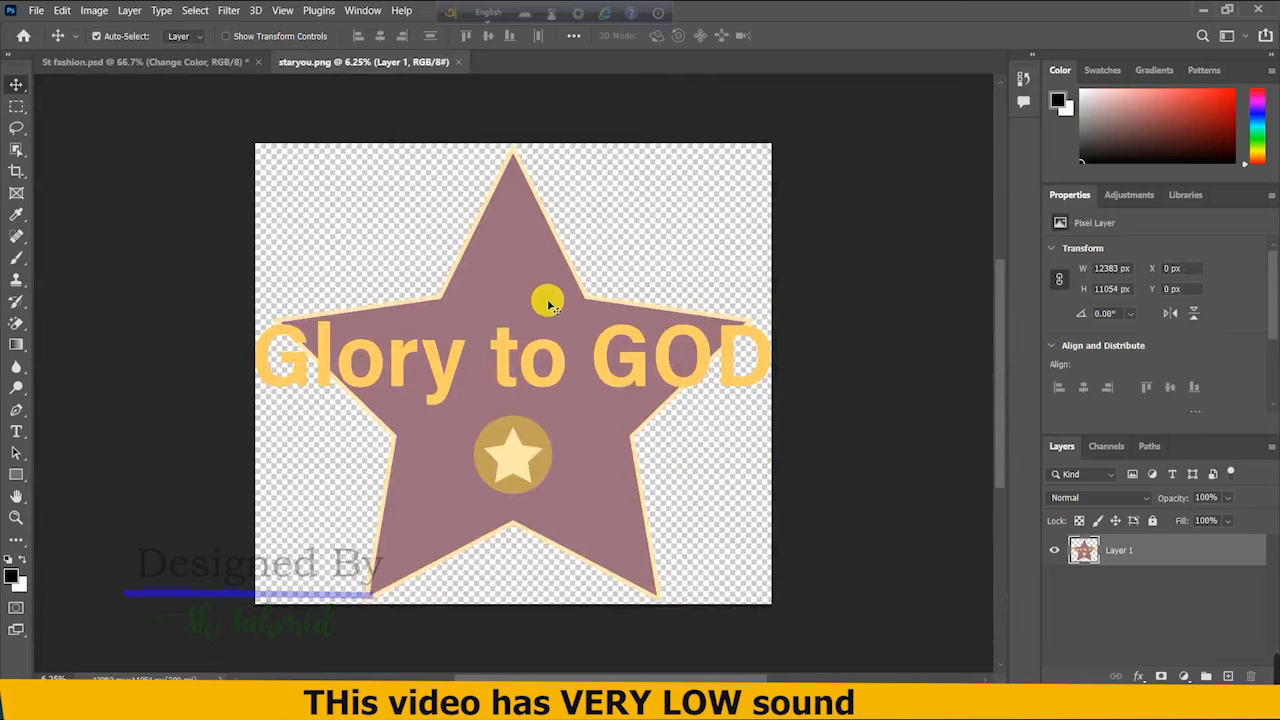
# Bring the star design from staryou.png into the St fashion.psd mockup as a new layer over the T-shirt.
pyautogui.moveTo(543, 294); pyautogui.dragTo(274, 160)
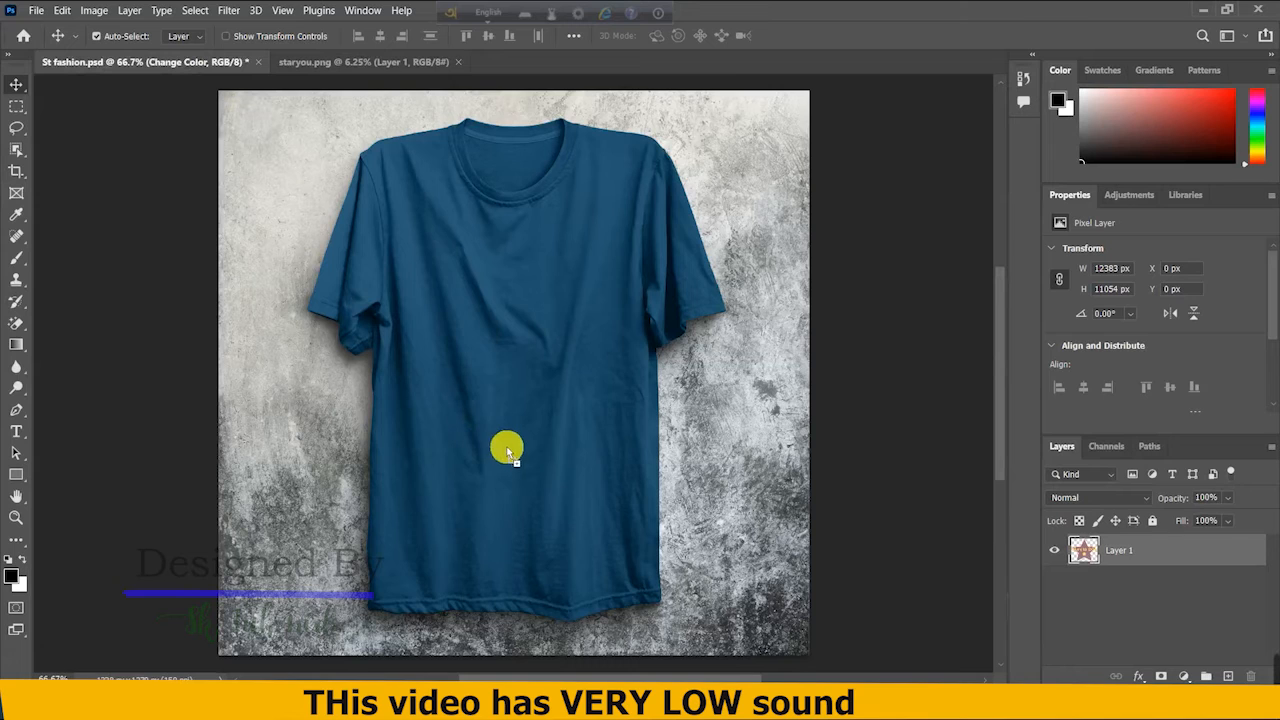
pyautogui.moveTo(513, 433); pyautogui.dragTo(516, 434)
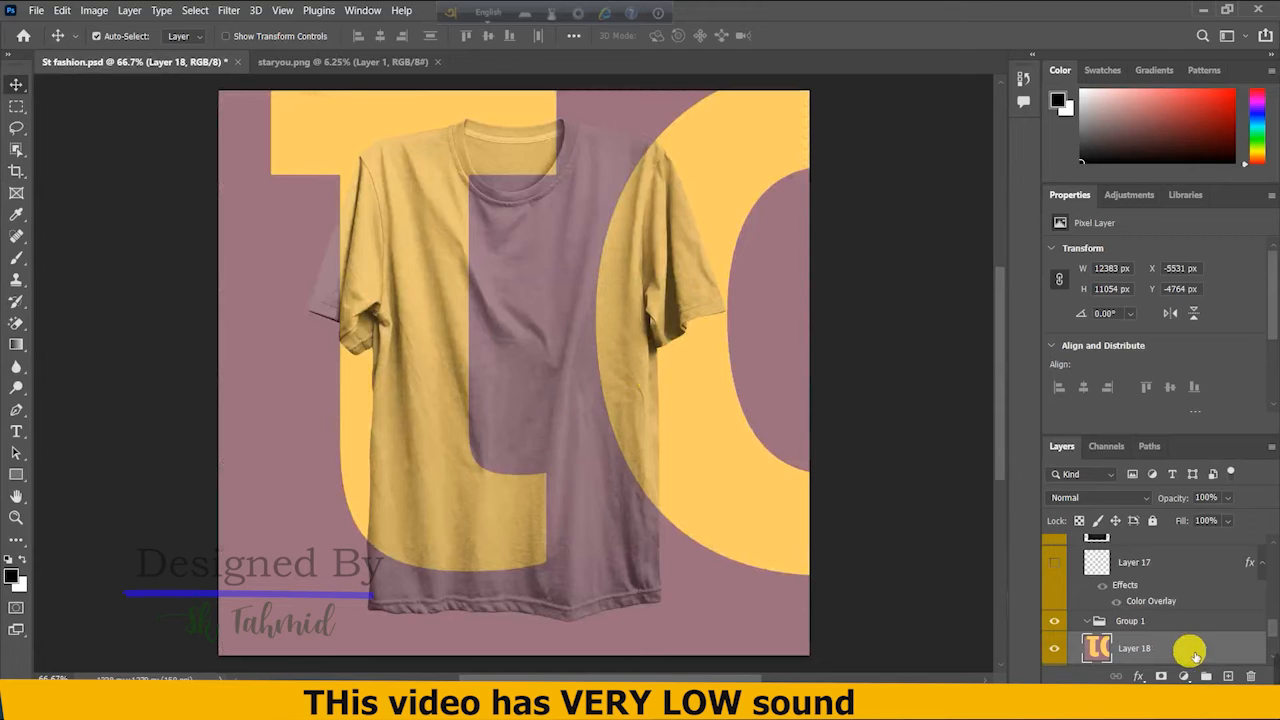
# Scale the oversized star design layer down proportionally to about 44% with Free Transform, repositioning it as needed.
pyautogui.hotkey('ctrl', 't')
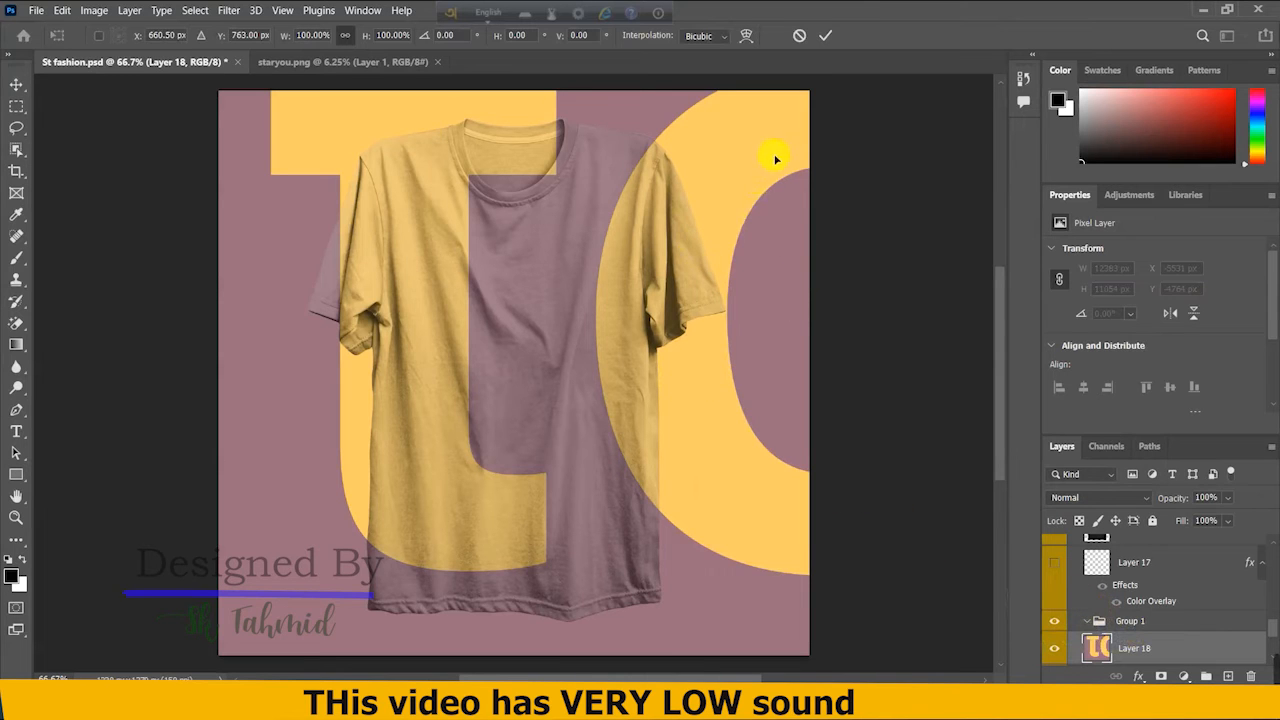
pyautogui.moveTo(792, 136); pyautogui.dragTo(405, 303)
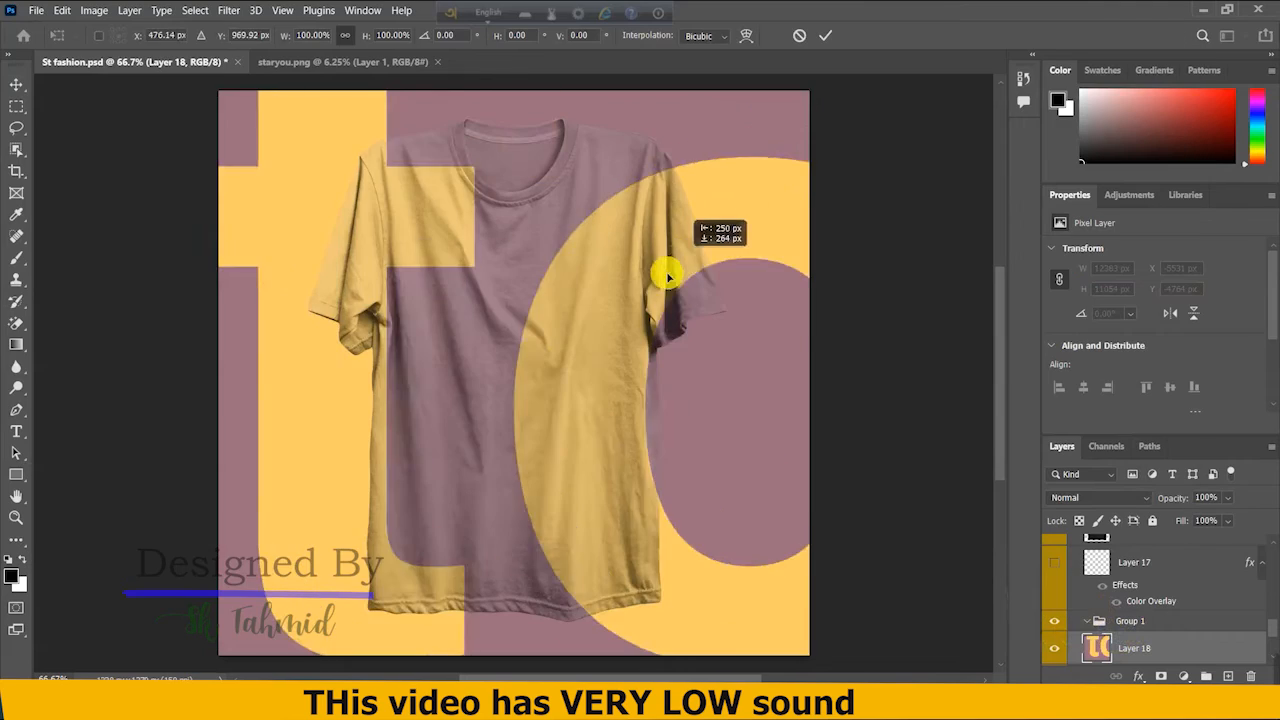
pyautogui.moveTo(792, 245); pyautogui.dragTo(373, 260)
pyautogui.moveTo(786, 311); pyautogui.dragTo(320, 263)
pyautogui.moveTo(789, 263); pyautogui.dragTo(120, 230)
pyautogui.moveTo(750, 258); pyautogui.dragTo(474, 149)
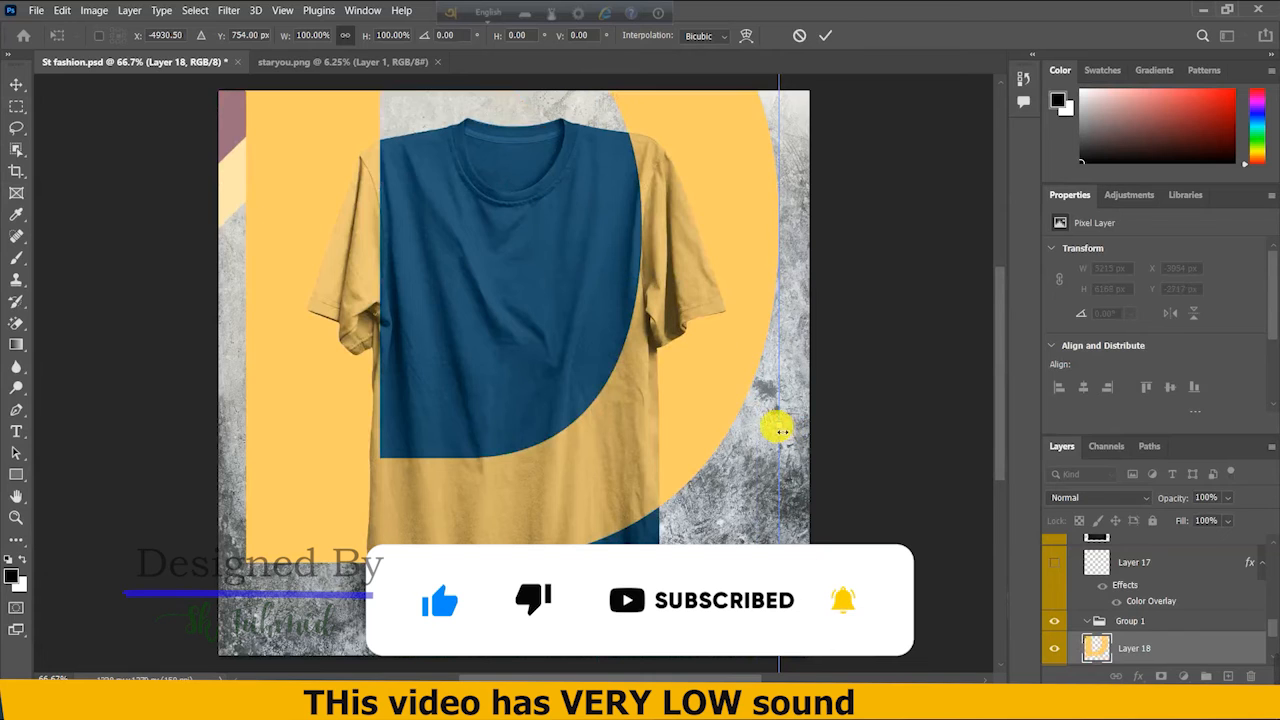
pyautogui.moveTo(774, 426); pyautogui.dragTo(347, 400)
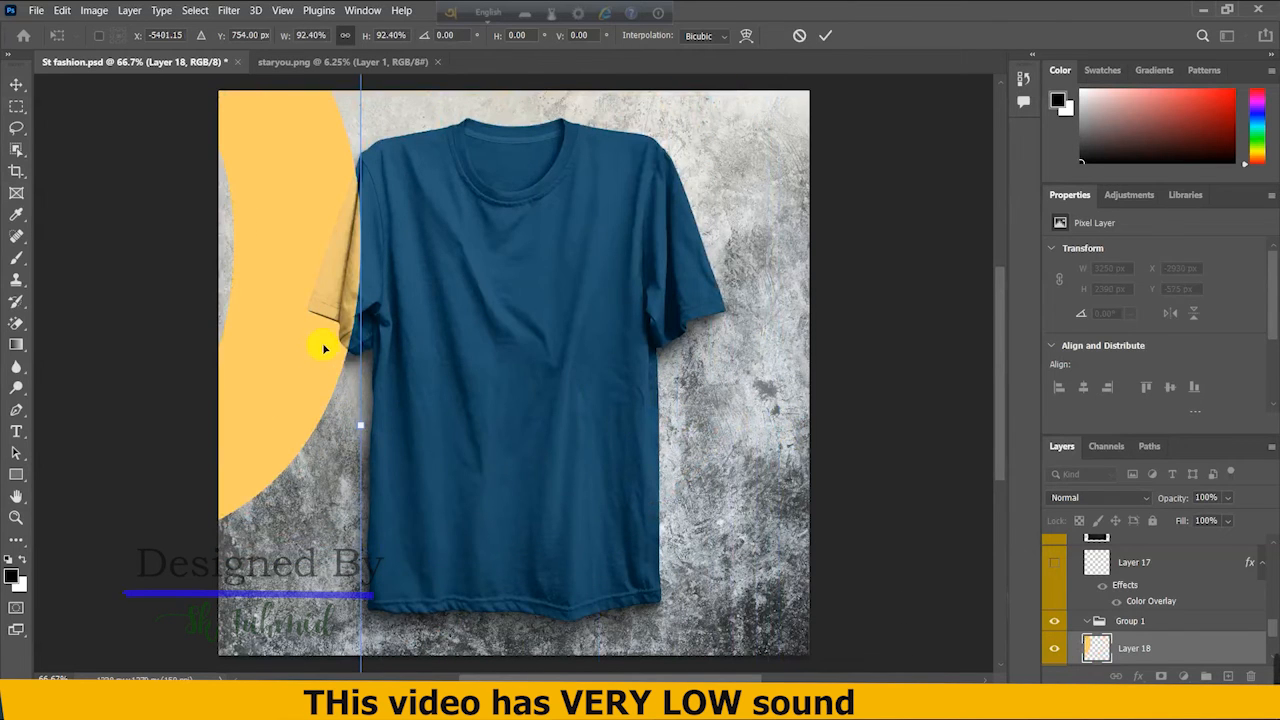
pyautogui.moveTo(324, 348); pyautogui.dragTo(812, 379)
pyautogui.moveTo(867, 424); pyautogui.dragTo(400, 412)
pyautogui.moveTo(335, 362); pyautogui.dragTo(836, 360)
pyautogui.moveTo(872, 428); pyautogui.dragTo(407, 450)
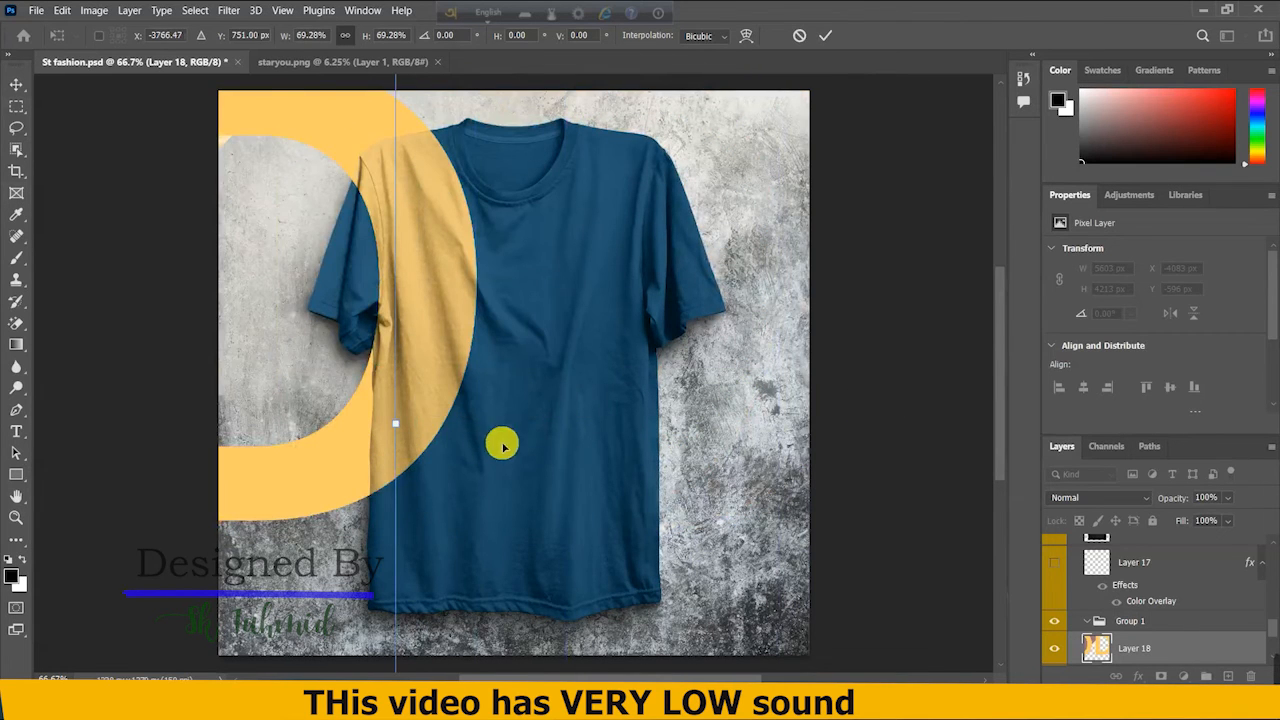
pyautogui.moveTo(500, 443); pyautogui.dragTo(425, 433)
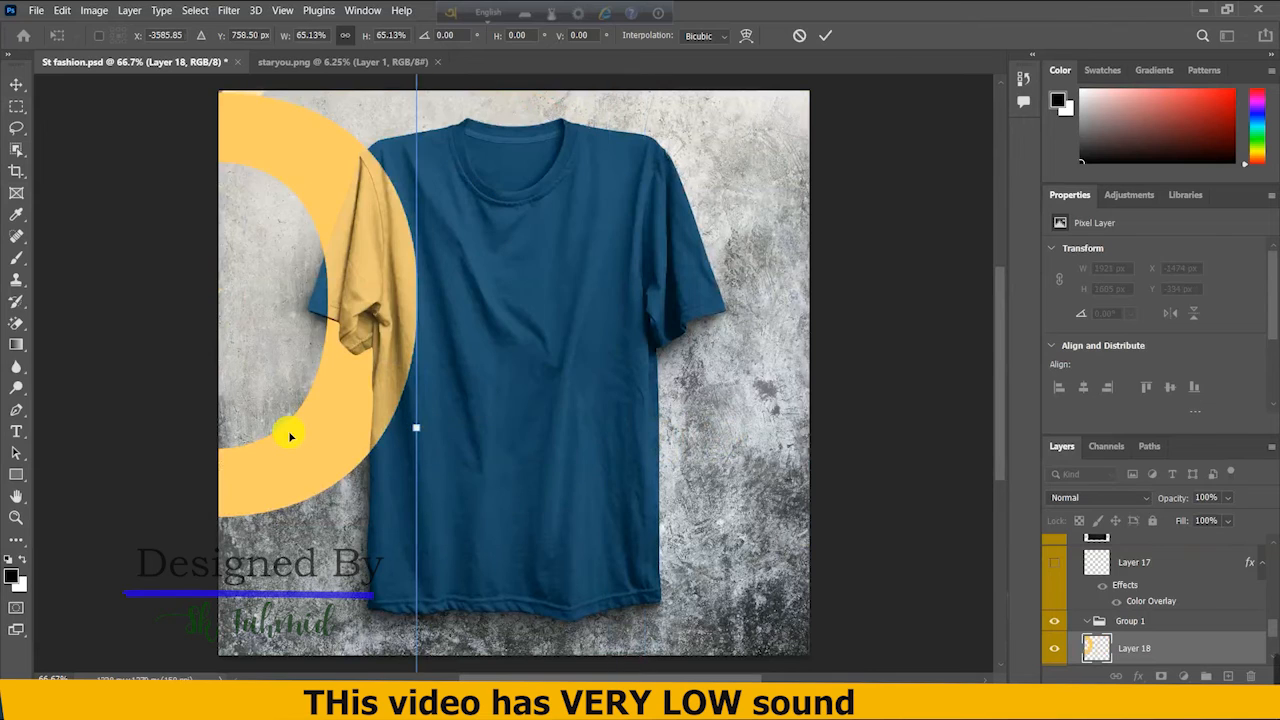
pyautogui.moveTo(295, 436); pyautogui.dragTo(910, 388)
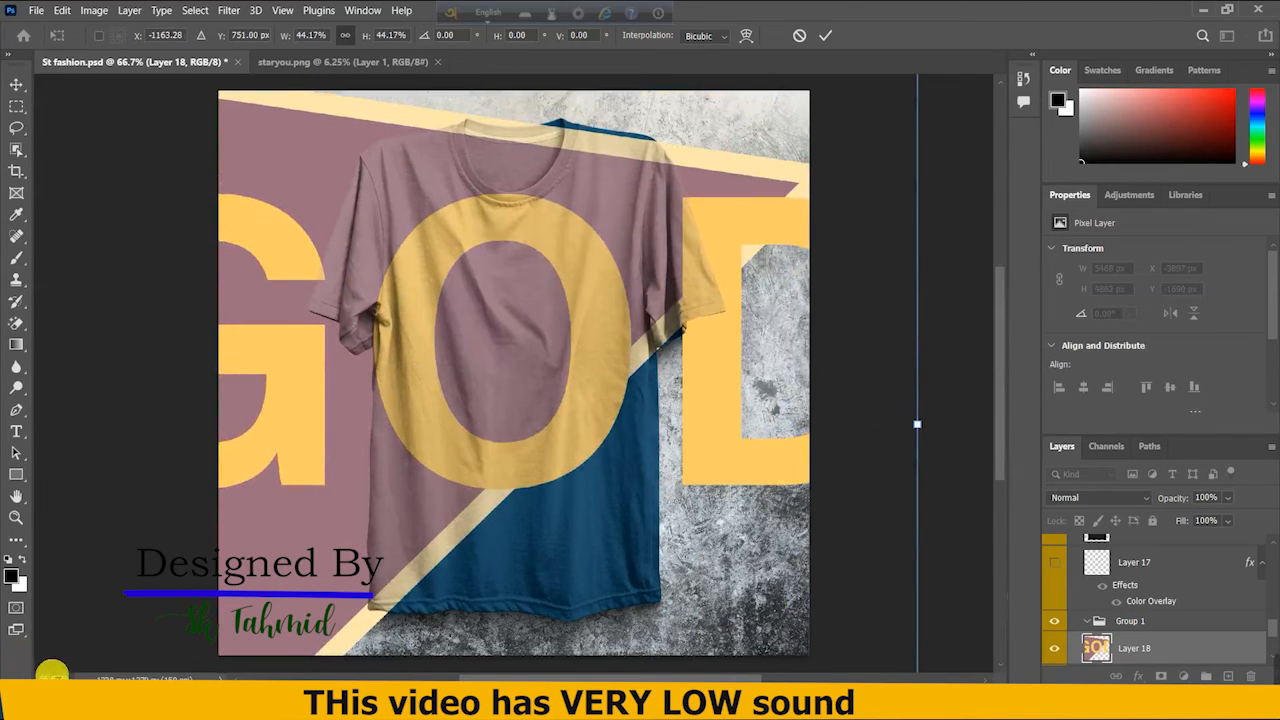
pyautogui.click(825, 36)
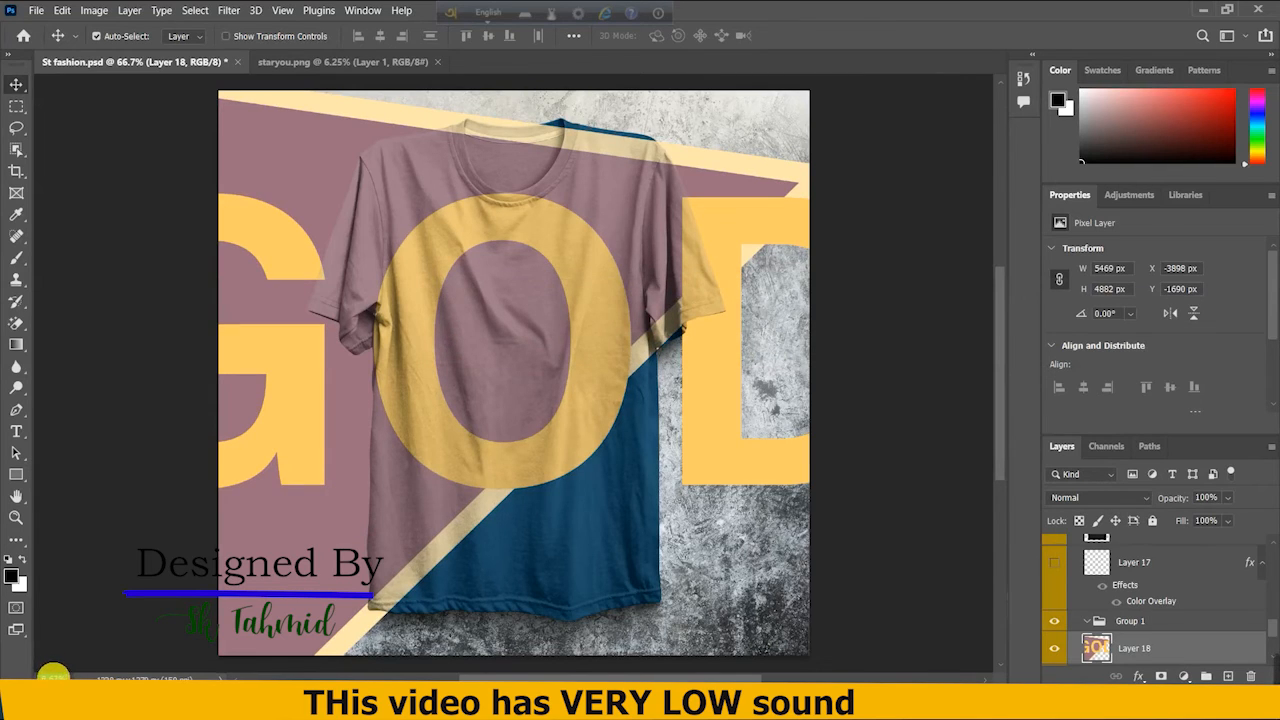
# Scale the star design layer down proportionally to about 13% with Free Transform and position it over the T-shirt.
pyautogui.press('Return')
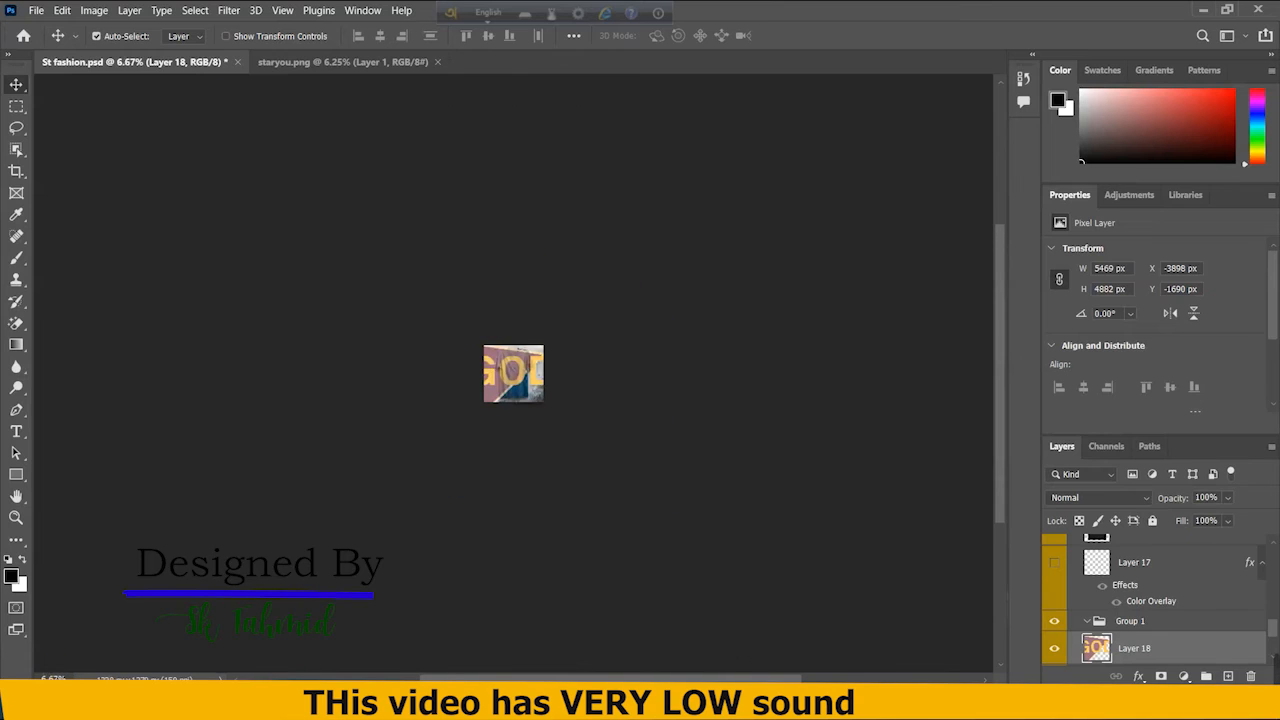
pyautogui.hotkey('ctrl', 't')
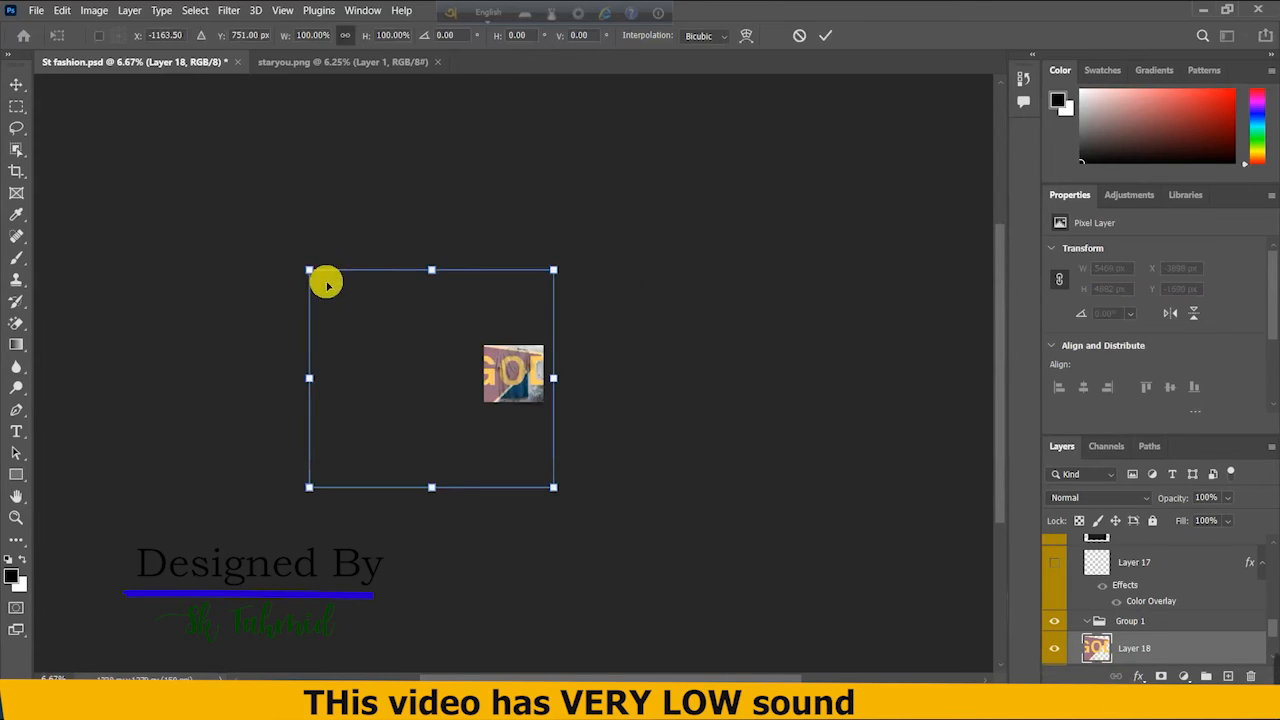
pyautogui.moveTo(428, 272); pyautogui.dragTo(513, 377)
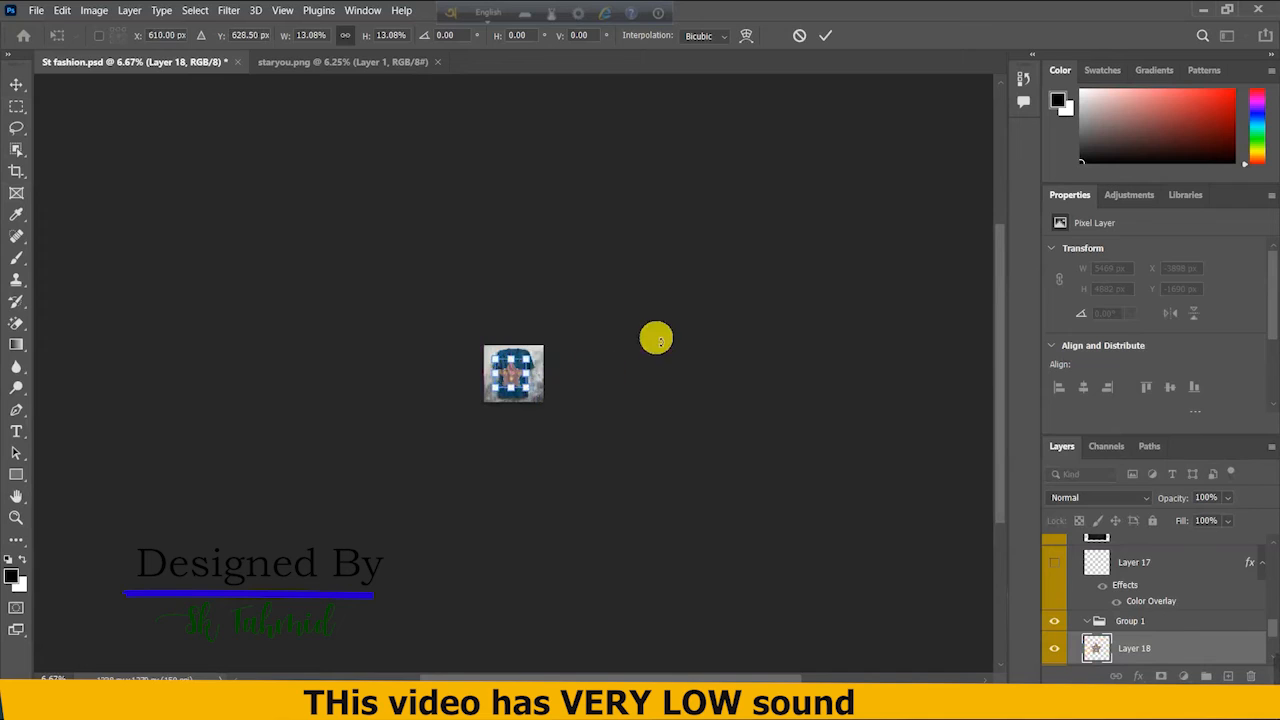
pyautogui.click(825, 35)
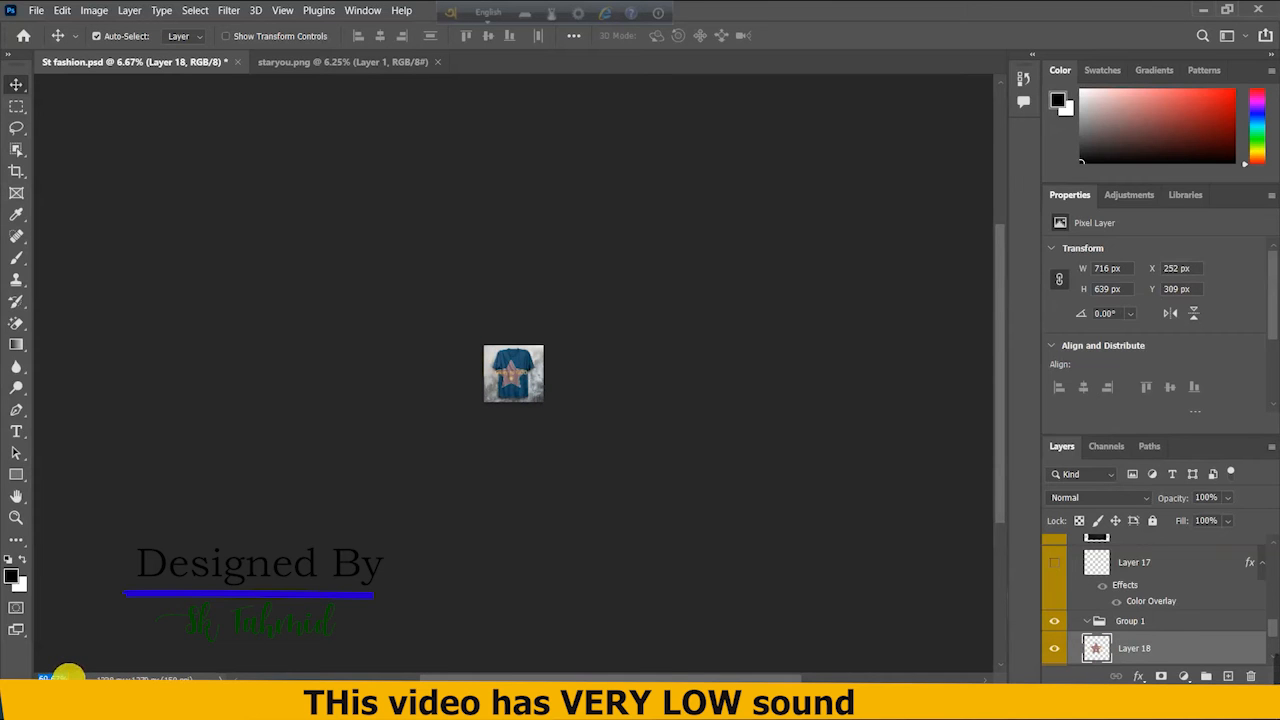
# Scale the star design down further to about 74% with Free Transform and center it on the T-shirt's chest.
pyautogui.press('Return')
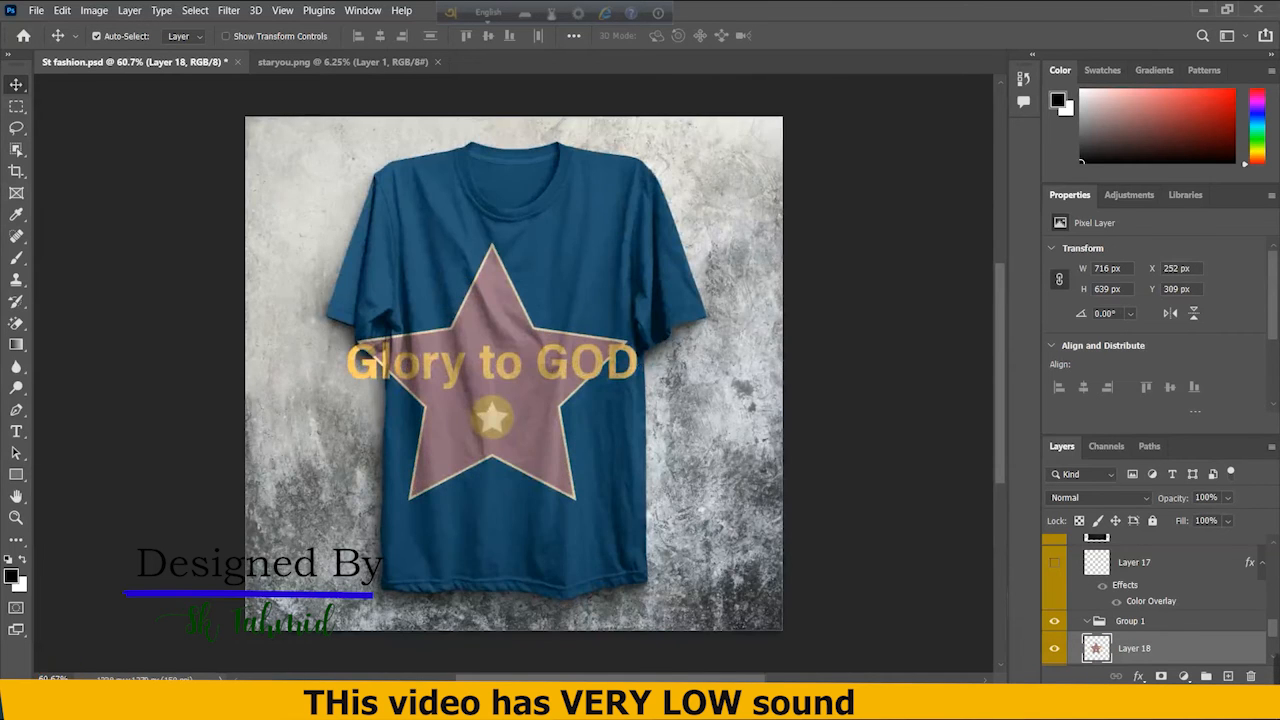
pyautogui.hotkey('ctrl', 't')
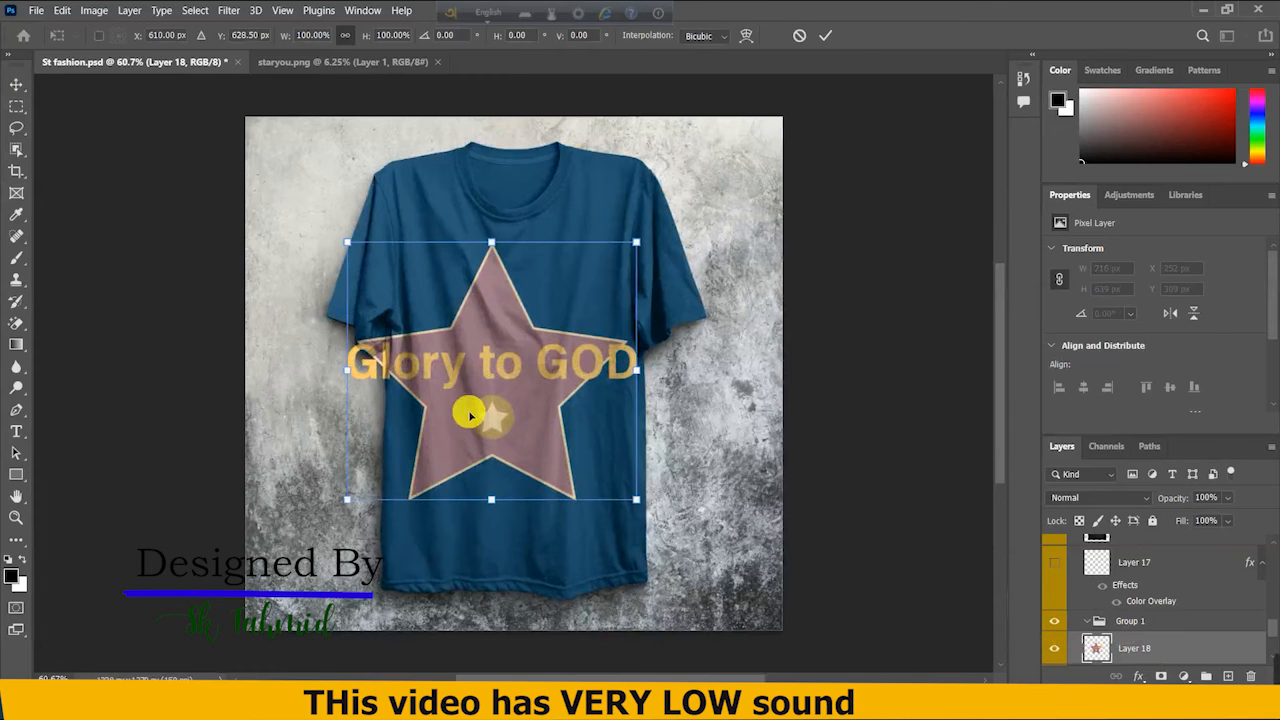
pyautogui.moveTo(480, 380); pyautogui.dragTo(502, 365)
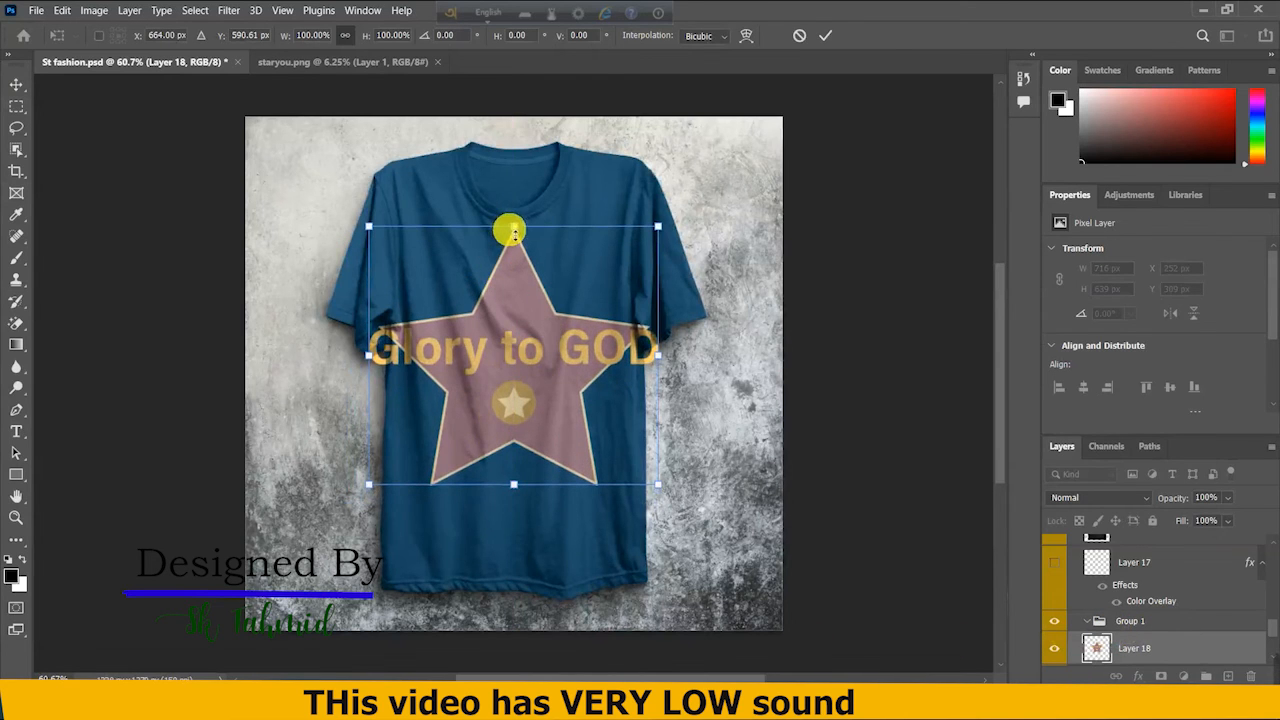
pyautogui.moveTo(512, 232); pyautogui.dragTo(513, 296)
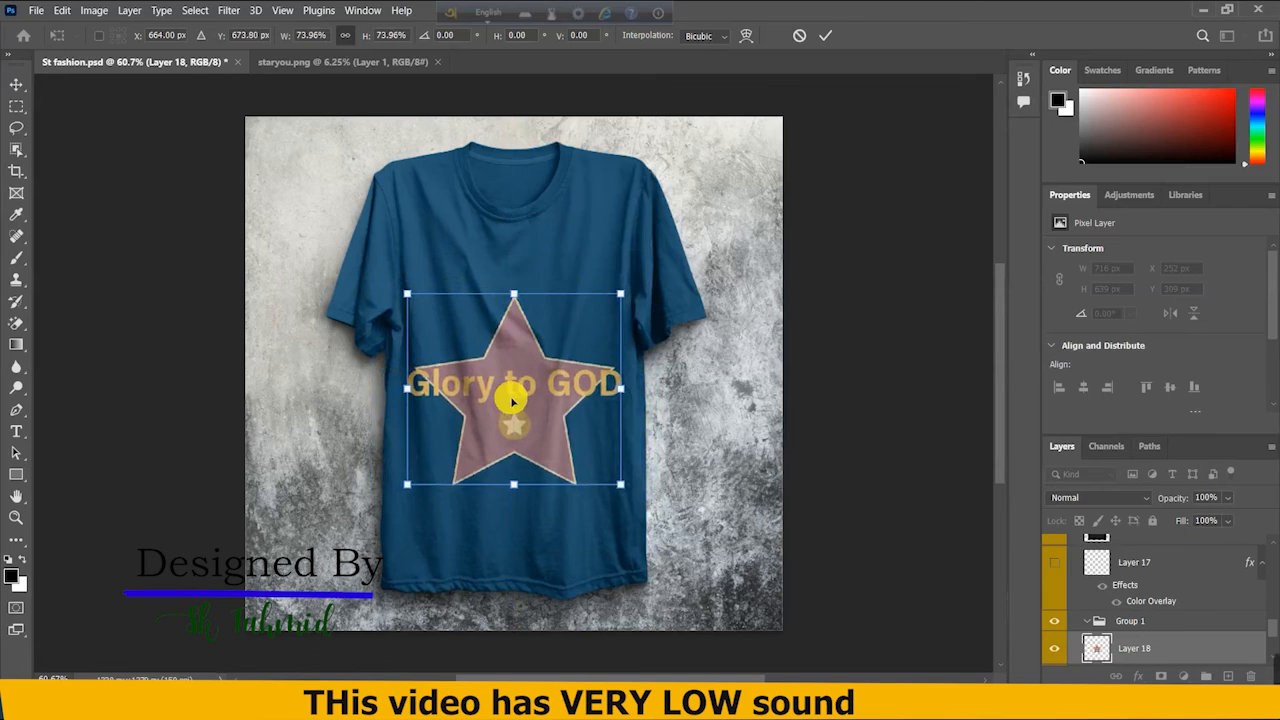
pyautogui.moveTo(512, 400); pyautogui.dragTo(512, 350)
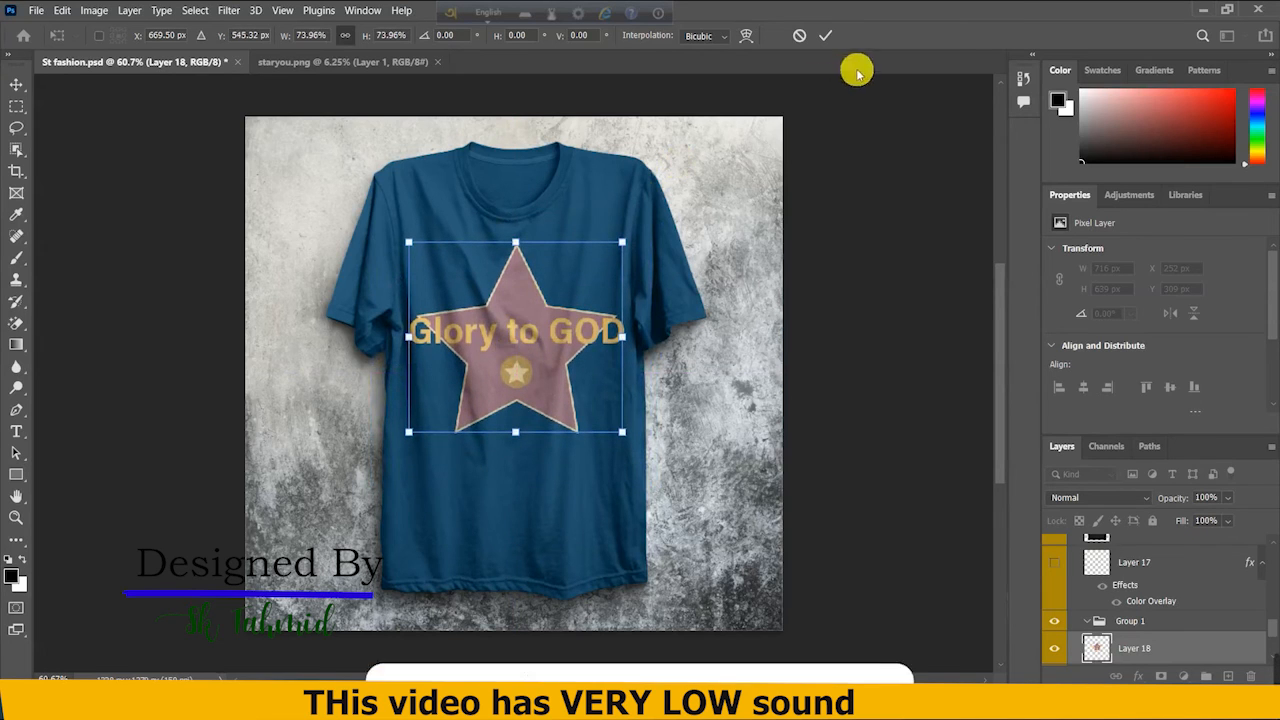
pyautogui.click(827, 35)
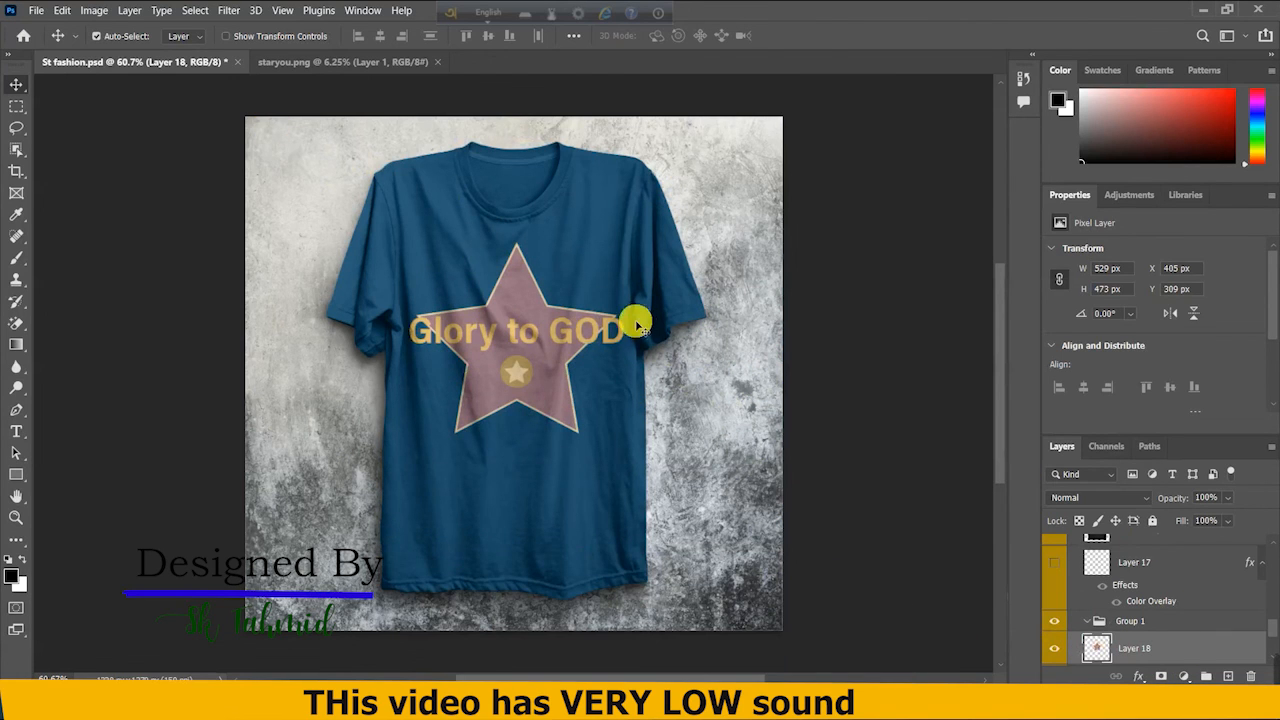
# Start exporting the T-shirt mockup with the Export As command.
pyautogui.click(36, 10)
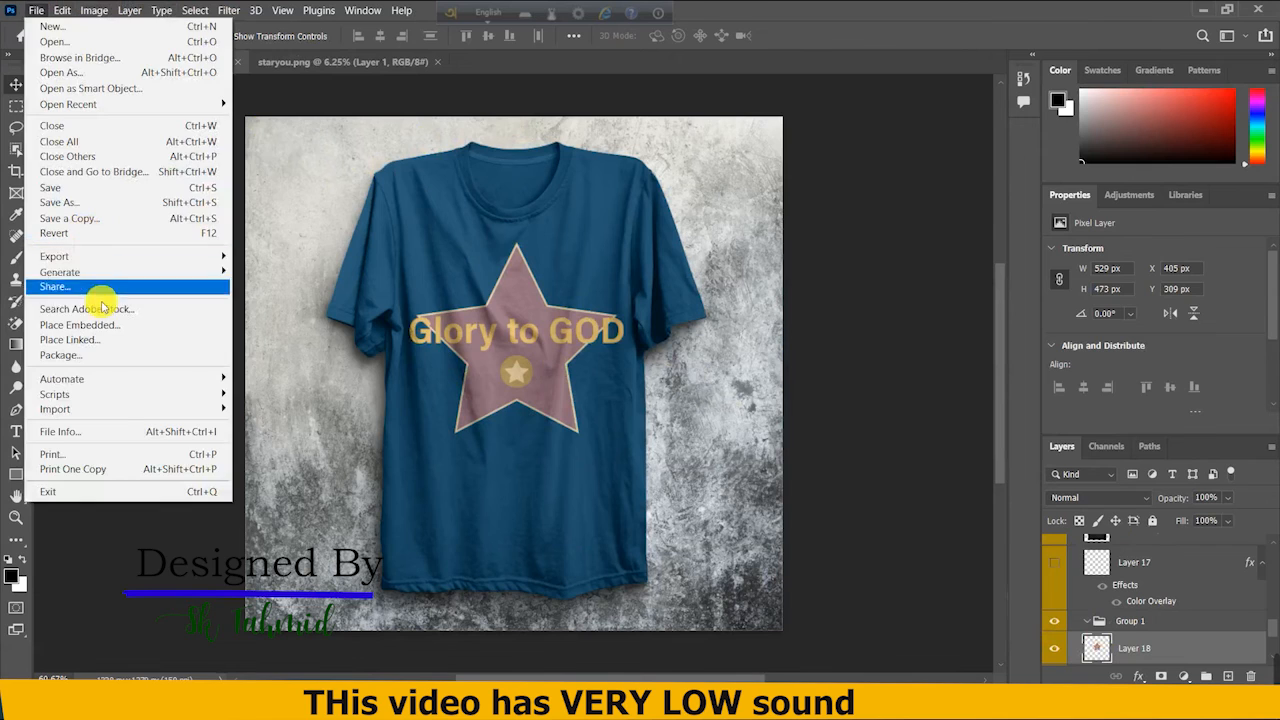
pyautogui.moveTo(86, 260)
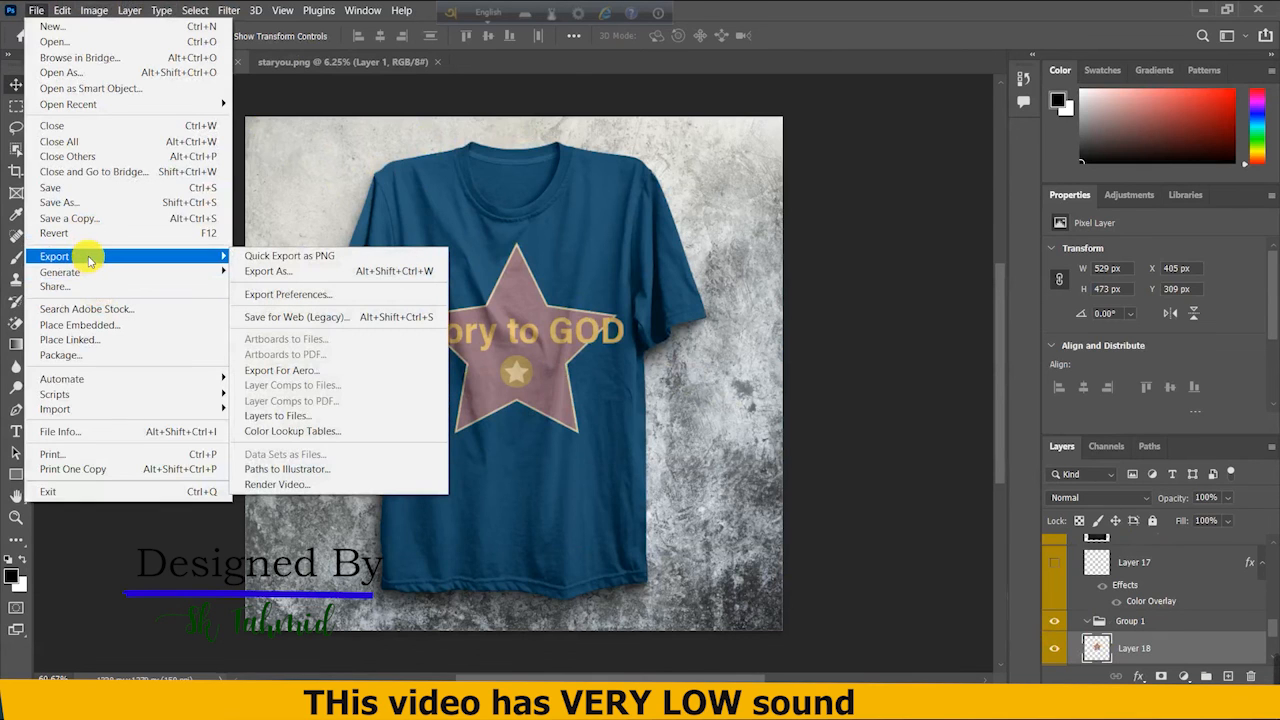
pyautogui.click(258, 272)
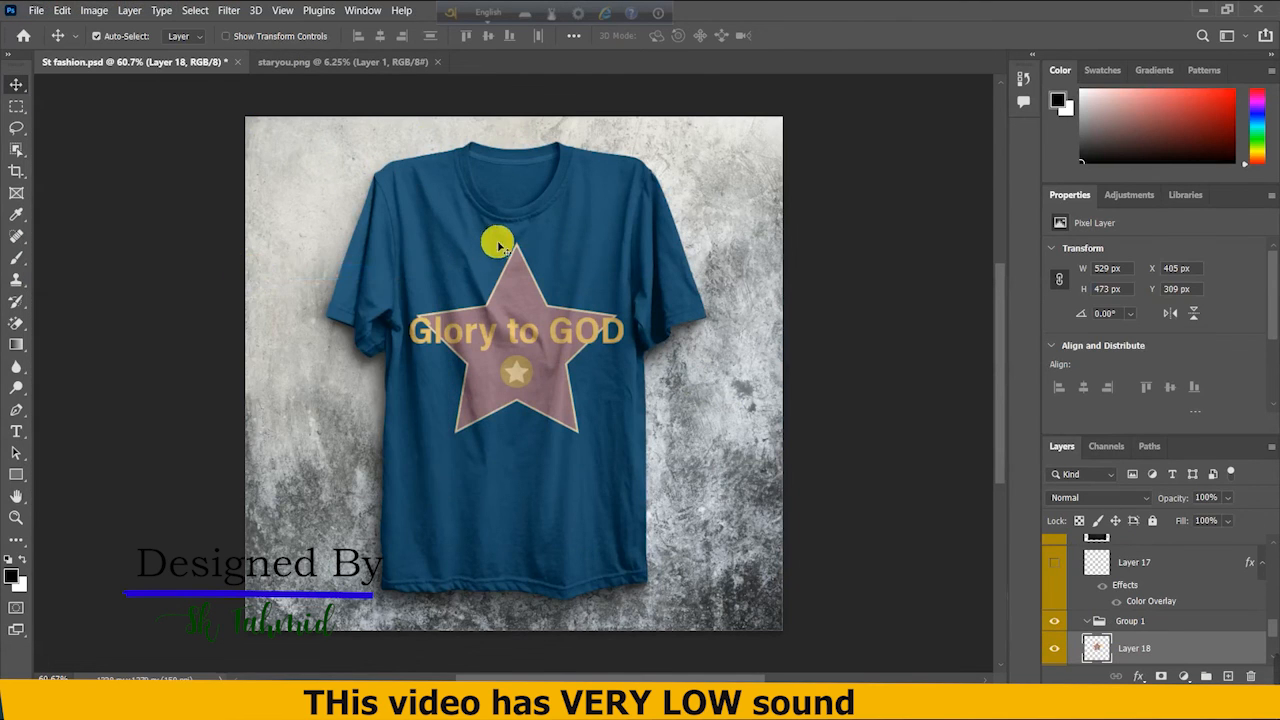